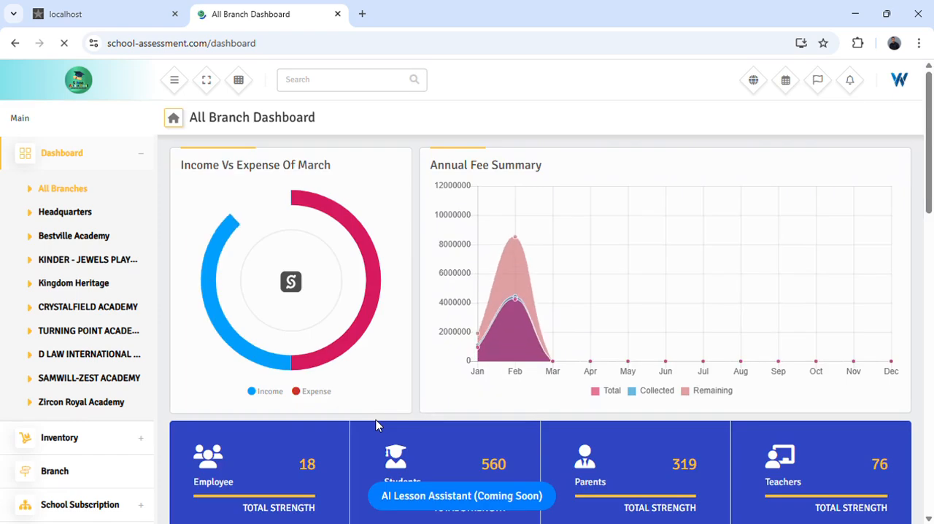
- Open the Bestville Academy branch dashboard and expand the Exam Master section
click(87, 243)
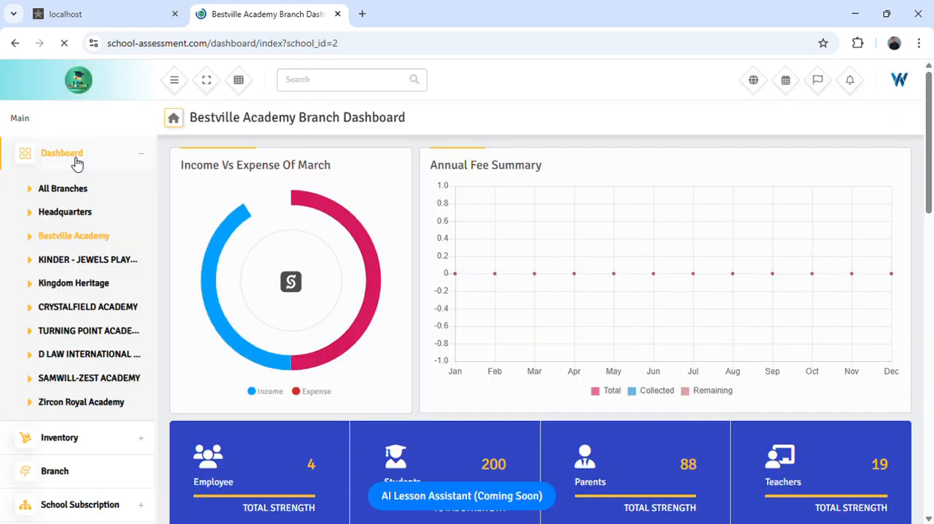
click(77, 162)
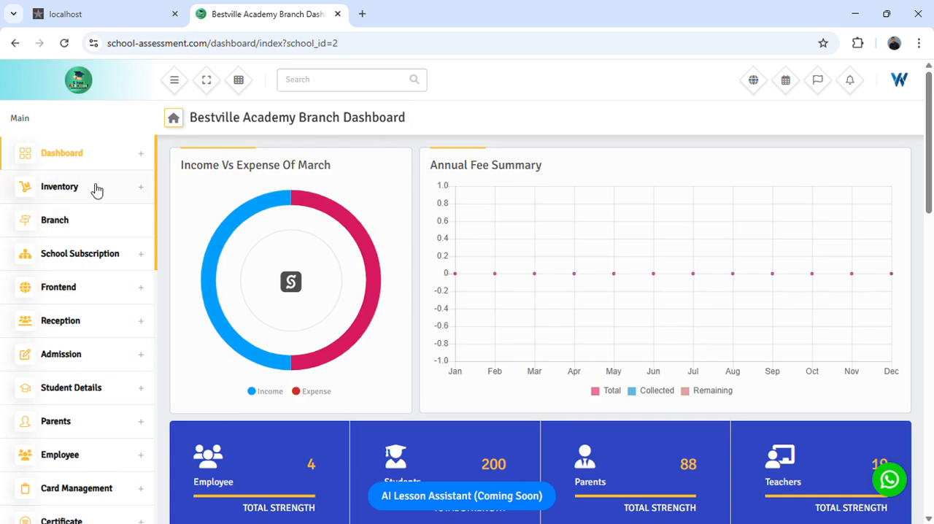
scroll(87, 267, down, 2)
scroll(91, 268, down, 10)
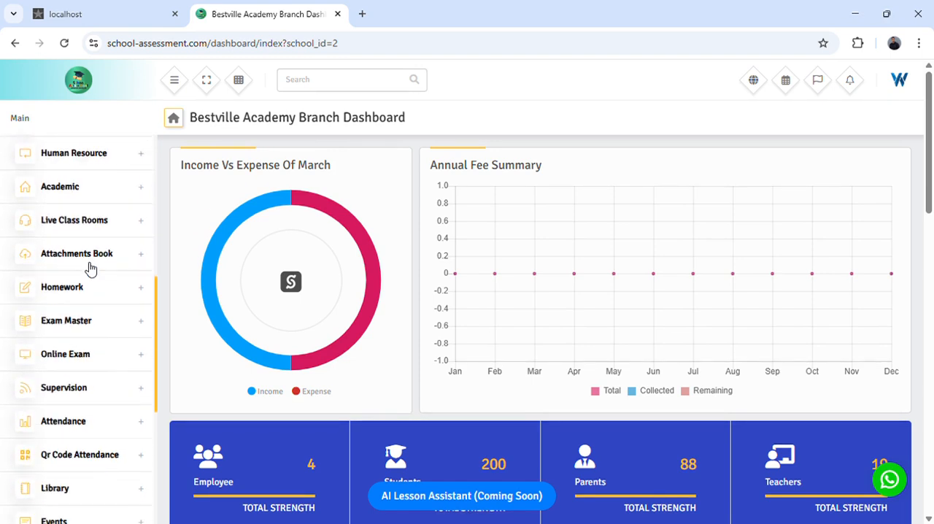
click(77, 320)
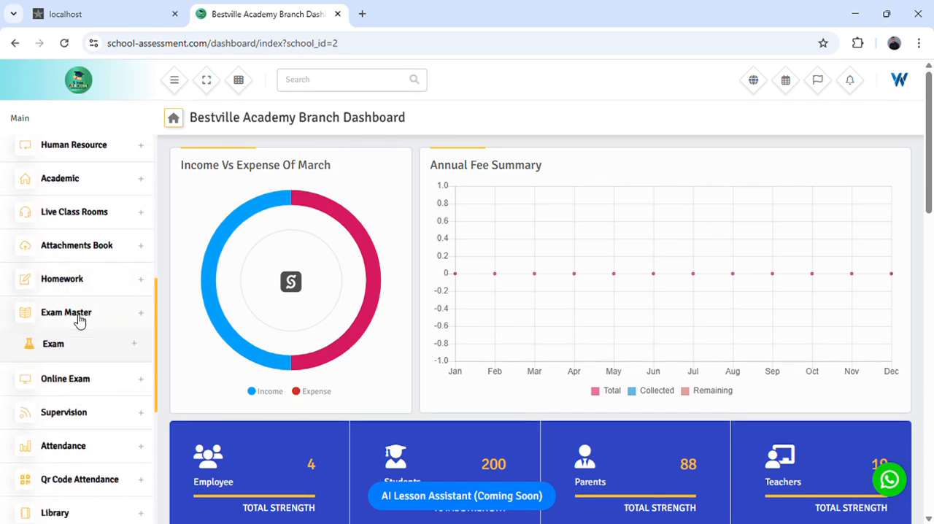
scroll(69, 299, down, 2)
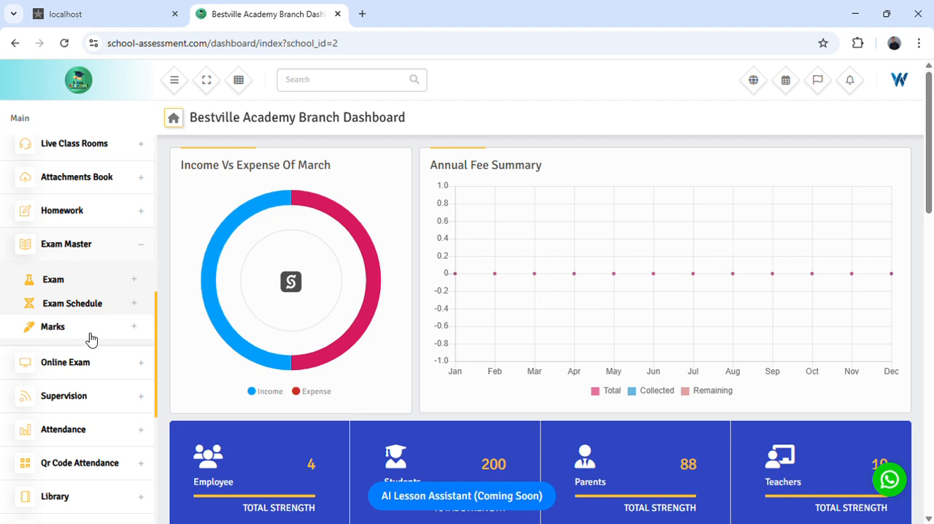
- Review the options available under Exam, Exam Schedule and Marks in the Exam Master section
click(54, 285)
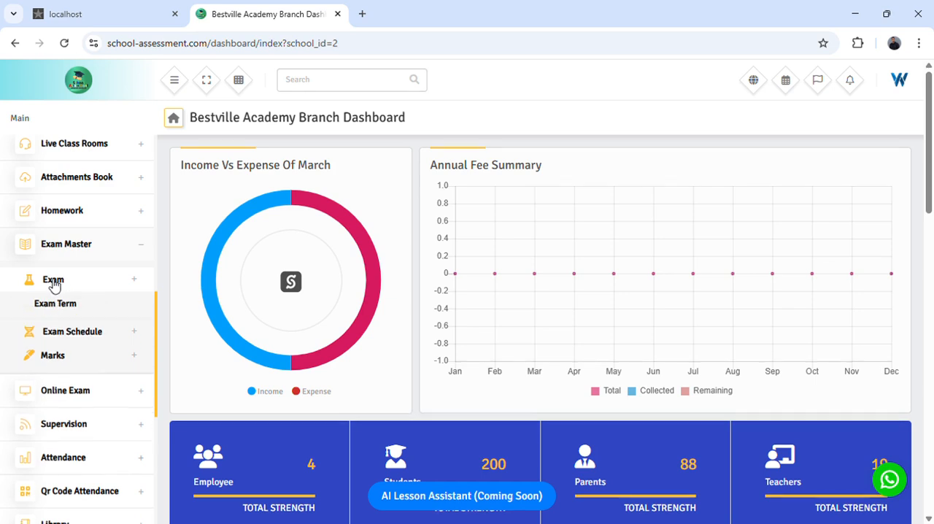
click(54, 285)
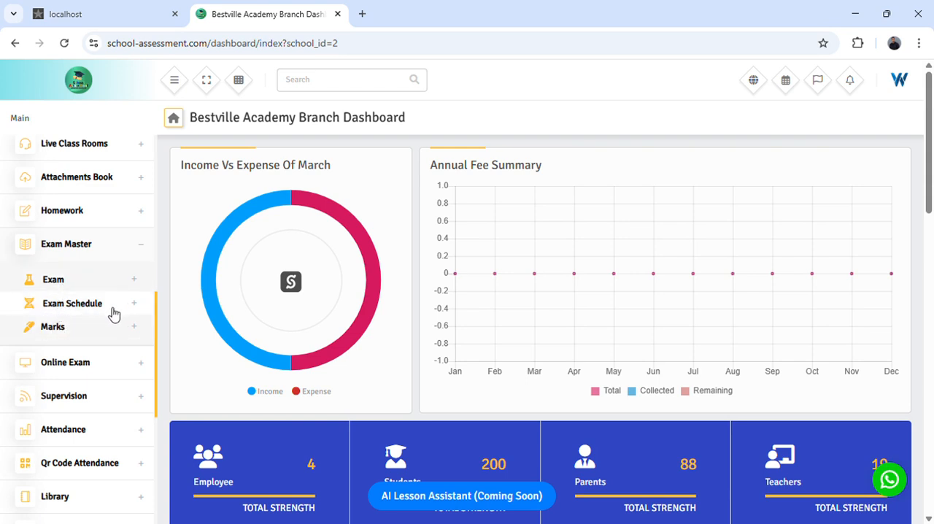
click(71, 306)
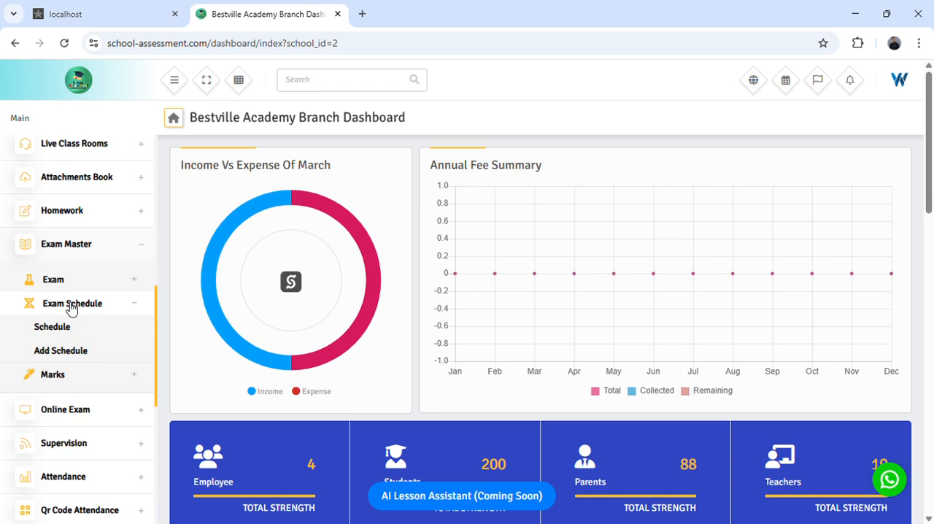
click(71, 307)
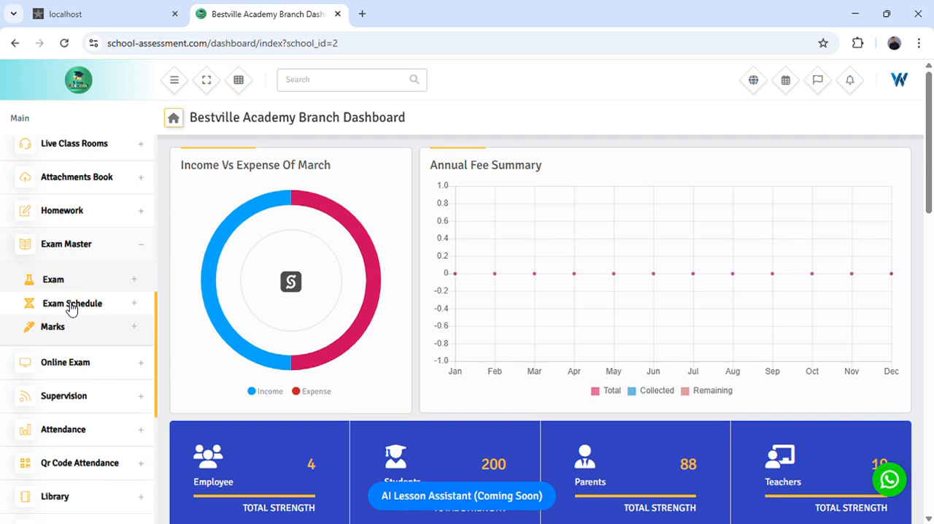
click(71, 330)
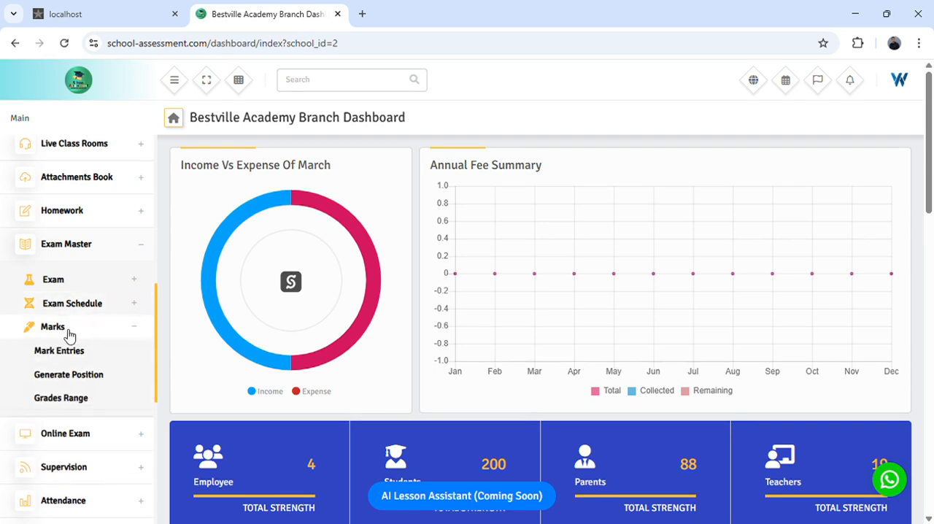
click(70, 328)
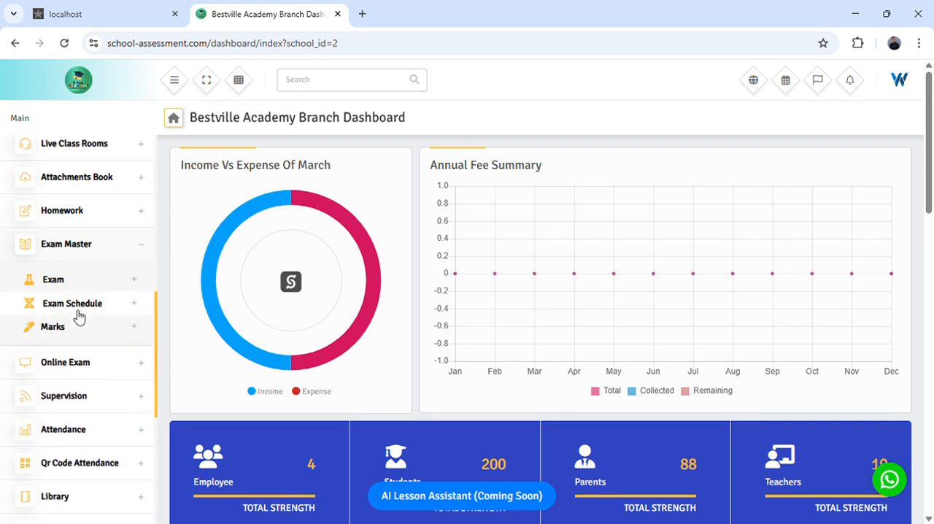
click(91, 306)
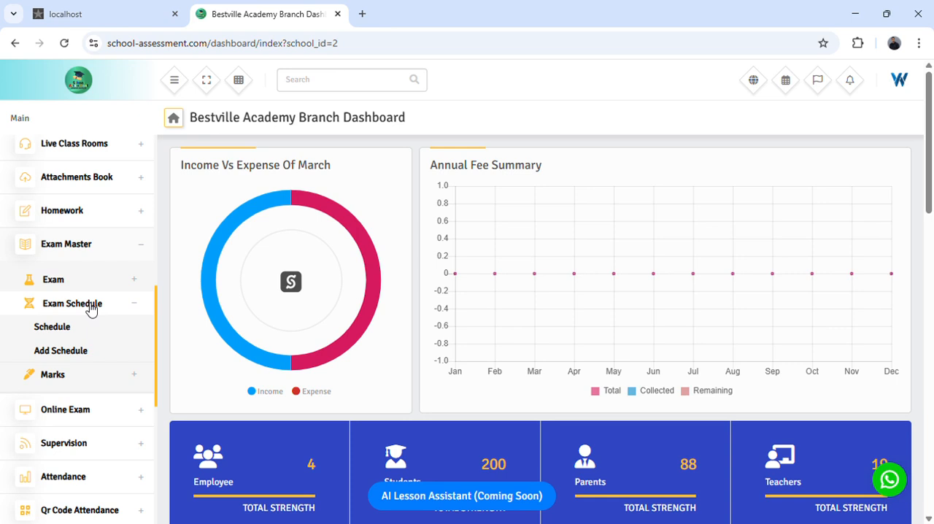
click(80, 309)
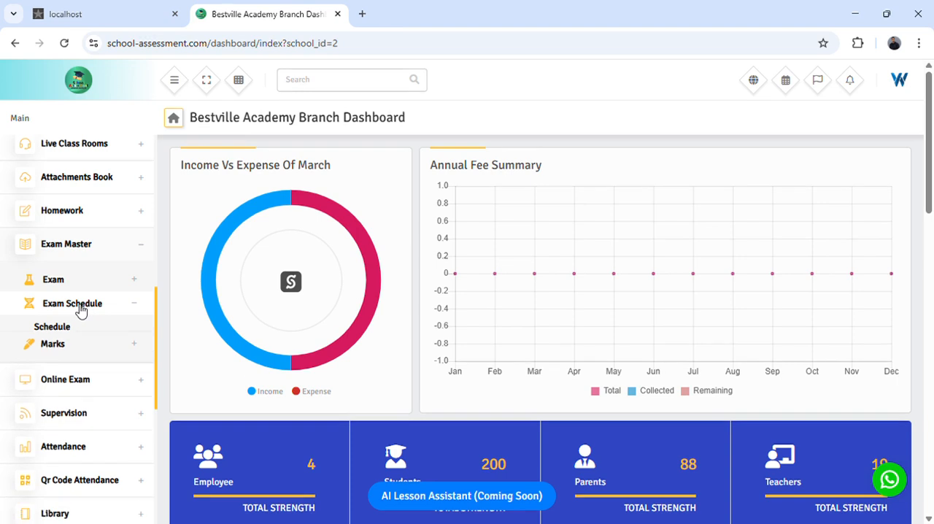
click(81, 247)
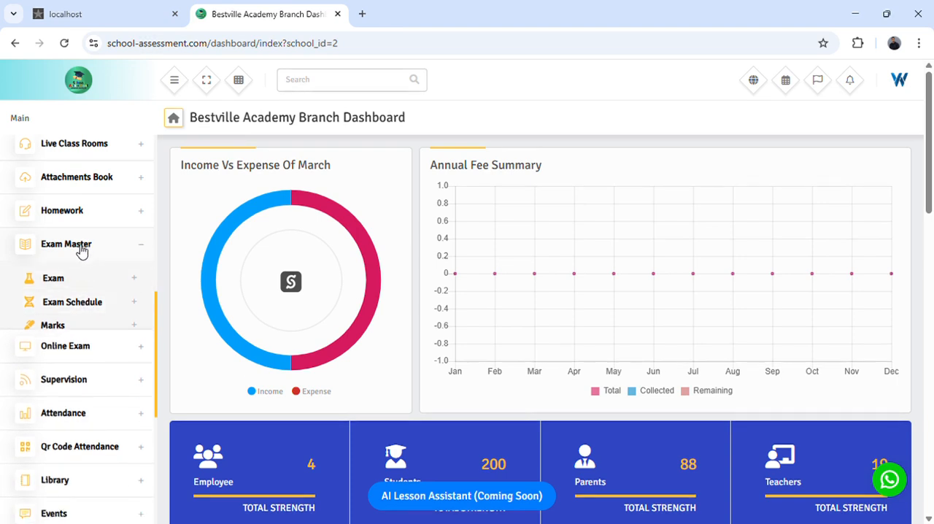
- Open the Add Schedule page from Exam Schedule under Exam Master
scroll(64, 179, up, 4)
scroll(69, 179, up, 3)
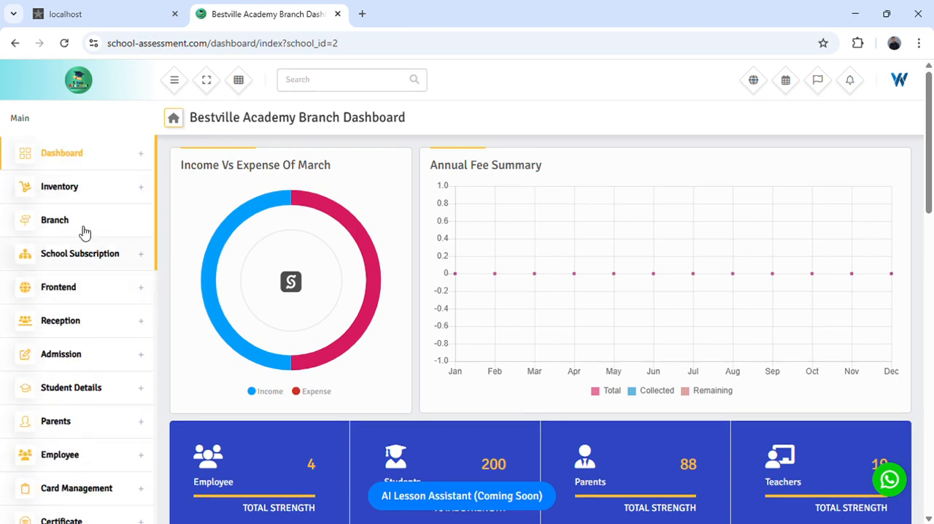
scroll(74, 267, down, 2)
scroll(75, 267, down, 2)
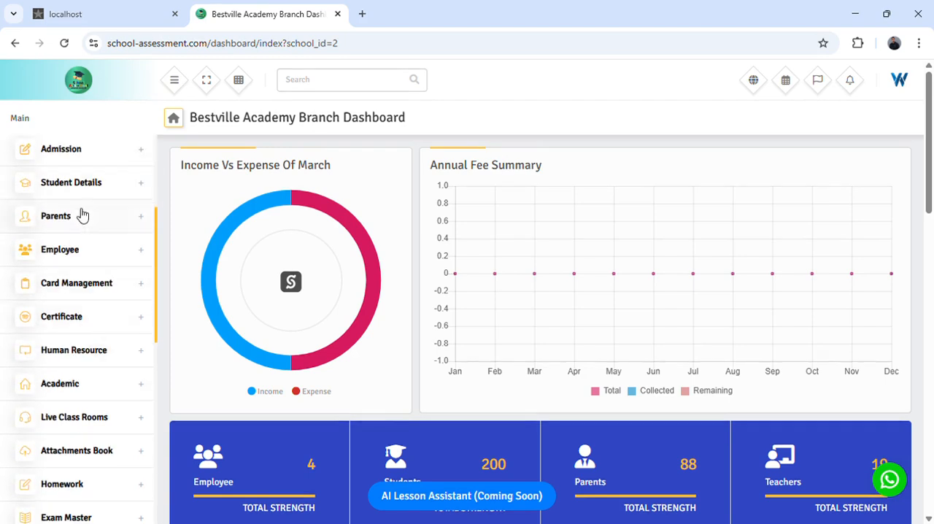
scroll(80, 274, down, 4)
scroll(81, 272, down, 1)
drag(51, 245, 78, 259)
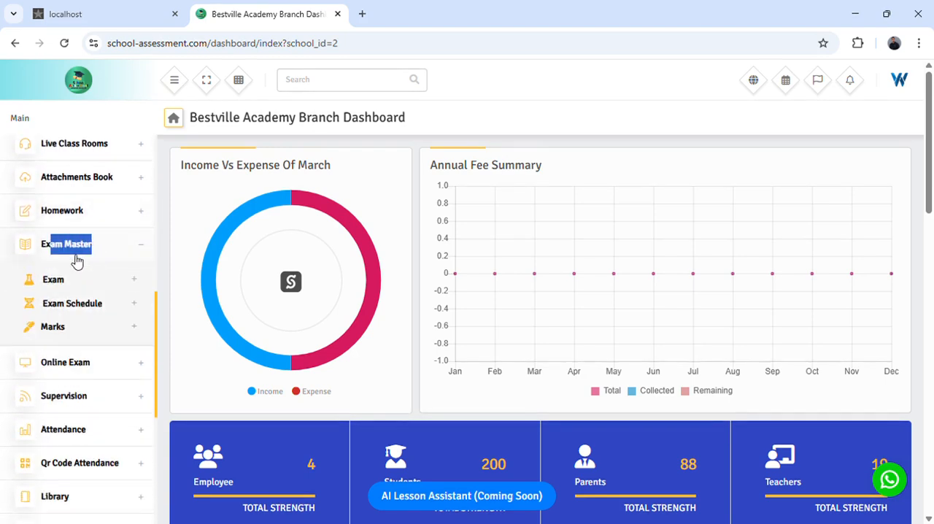
click(77, 311)
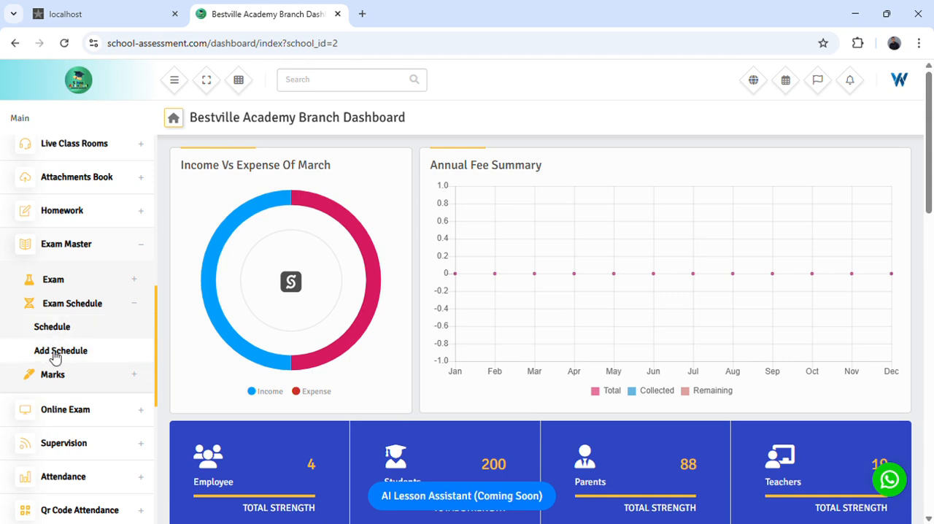
click(54, 356)
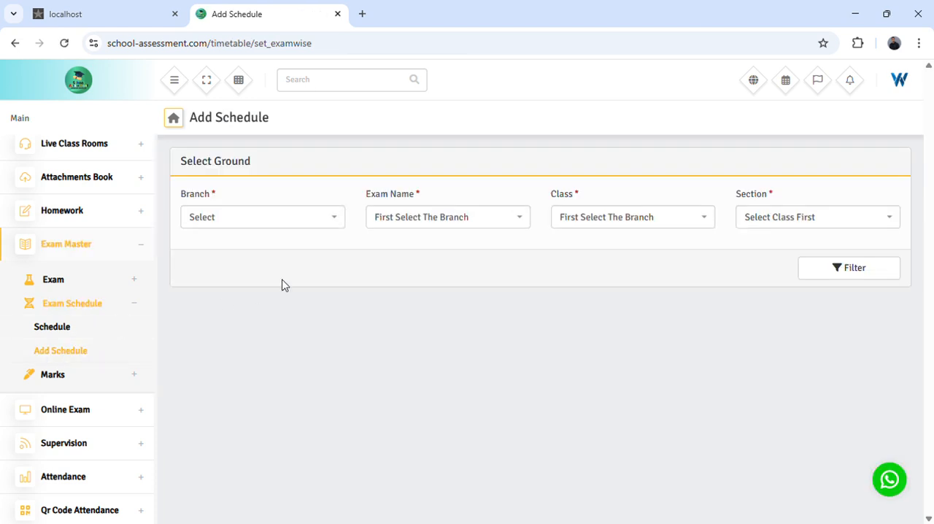
- Set the schedule's branch to KINDER - JEWELS PLAYHOUSE
click(279, 222)
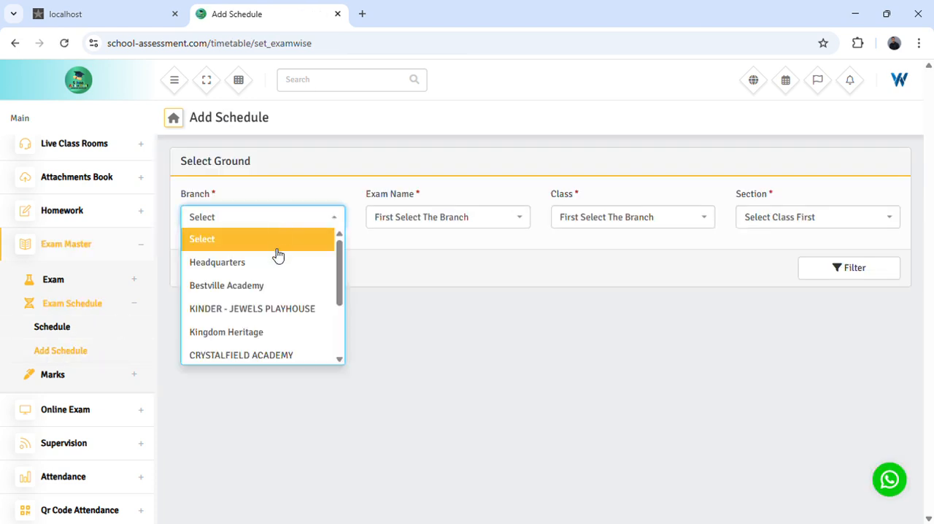
click(265, 309)
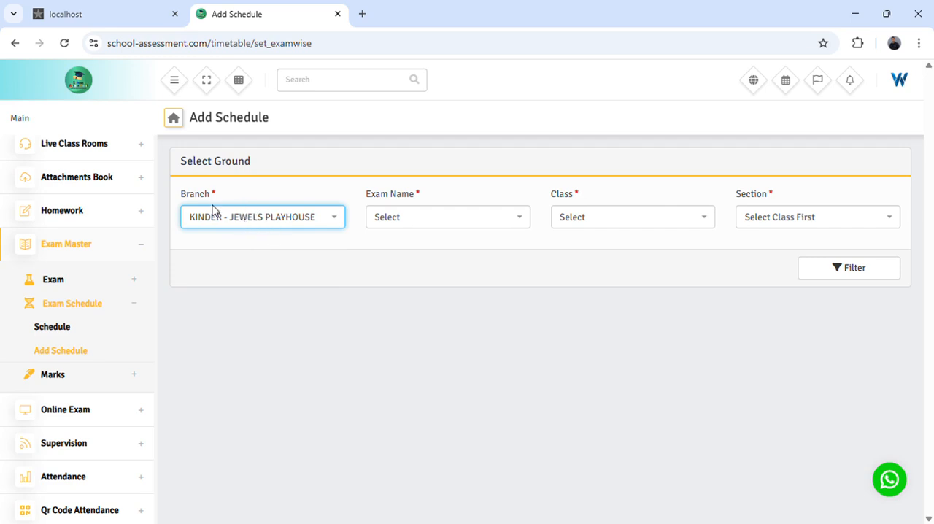
click(219, 250)
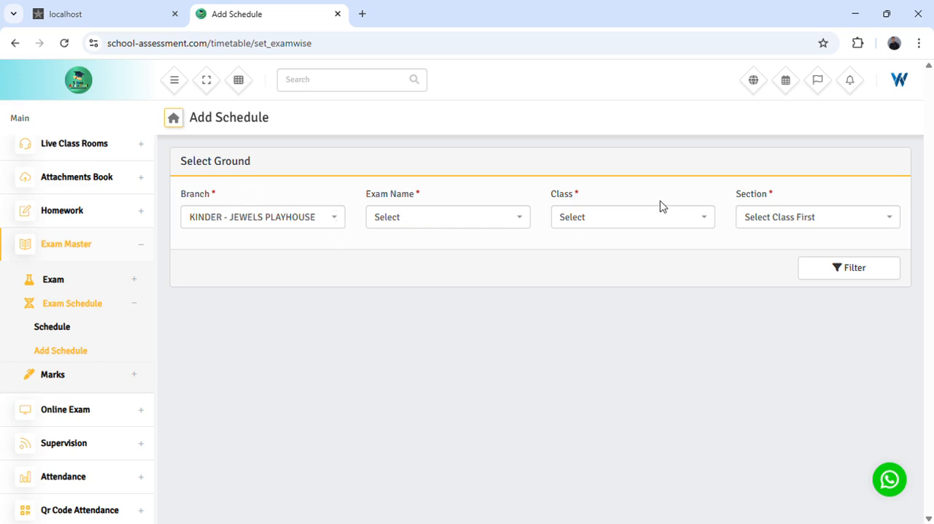
- Set the exam name to Nursery & Primary Exam (Second Term)
drag(367, 197, 433, 245)
click(389, 203)
drag(364, 198, 439, 197)
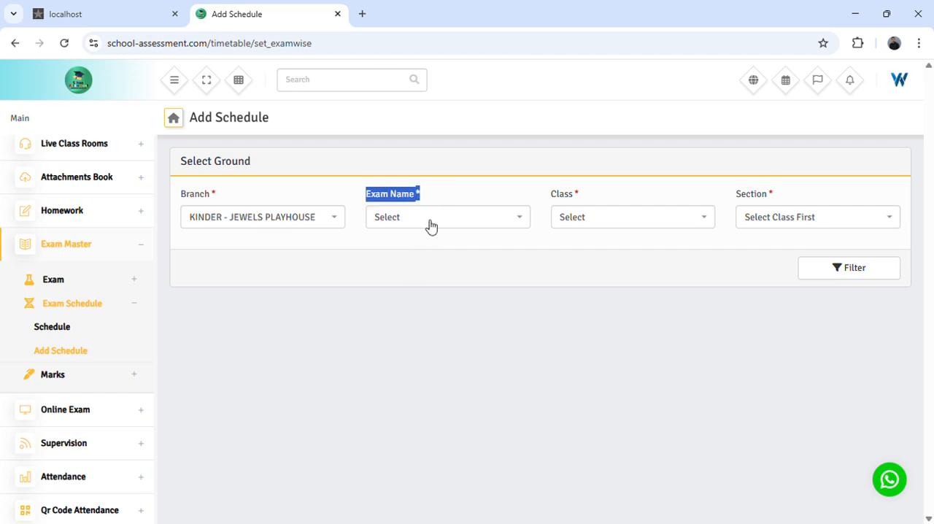
click(431, 223)
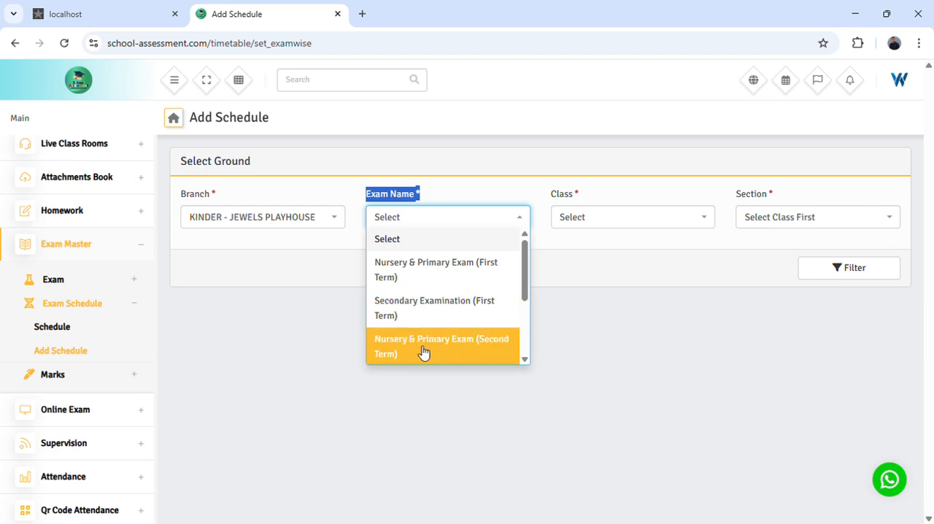
scroll(489, 349, down, 1)
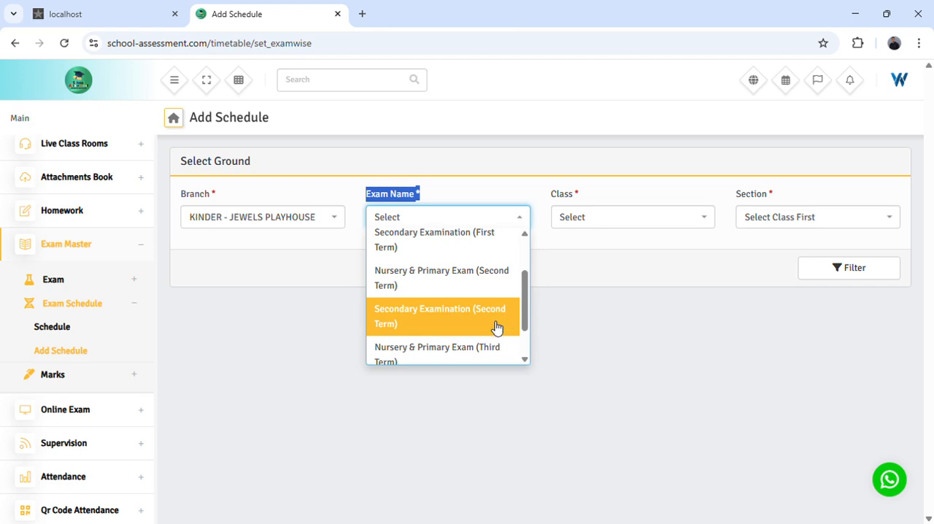
scroll(496, 327, down, 1)
scroll(461, 313, up, 2)
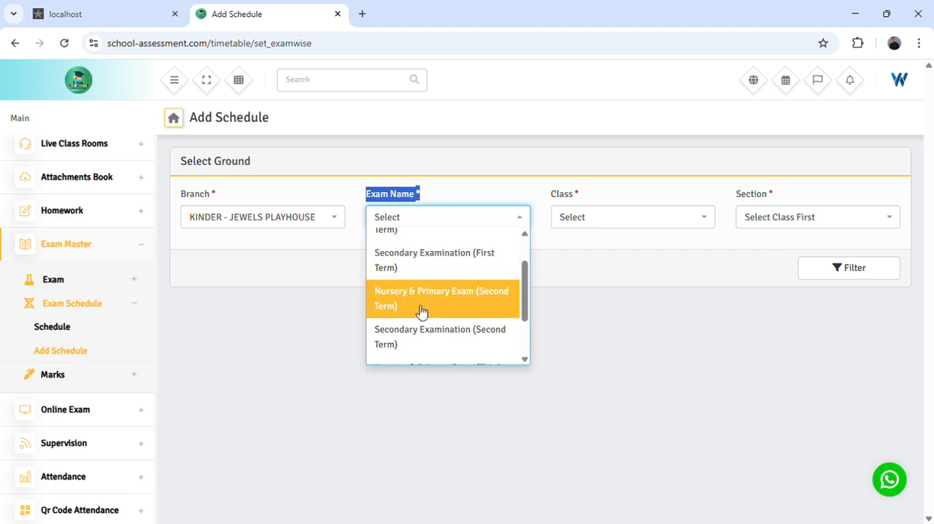
scroll(445, 299, down, 2)
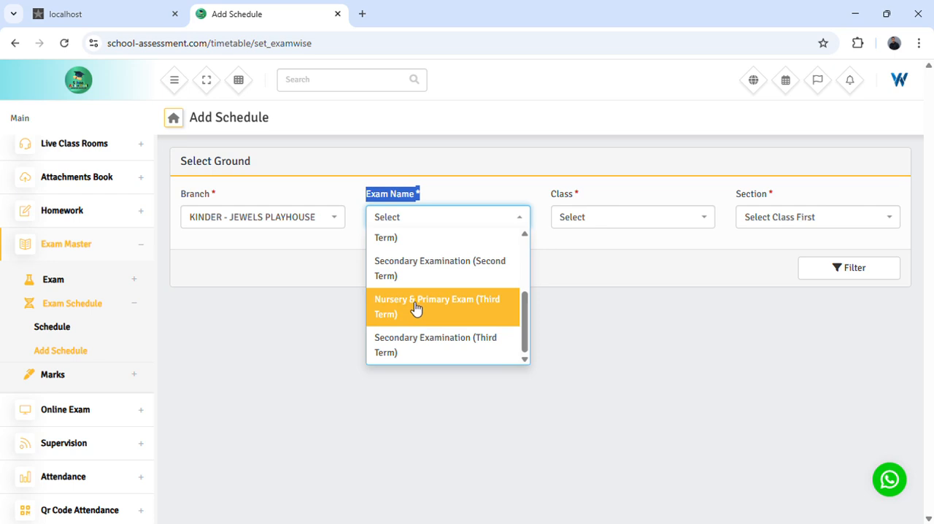
scroll(415, 306, up, 5)
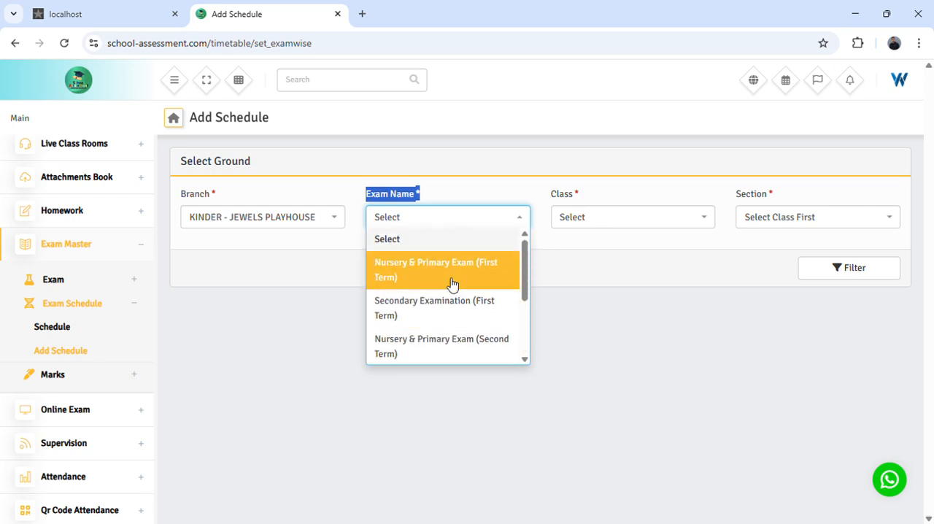
scroll(452, 266, down, 1)
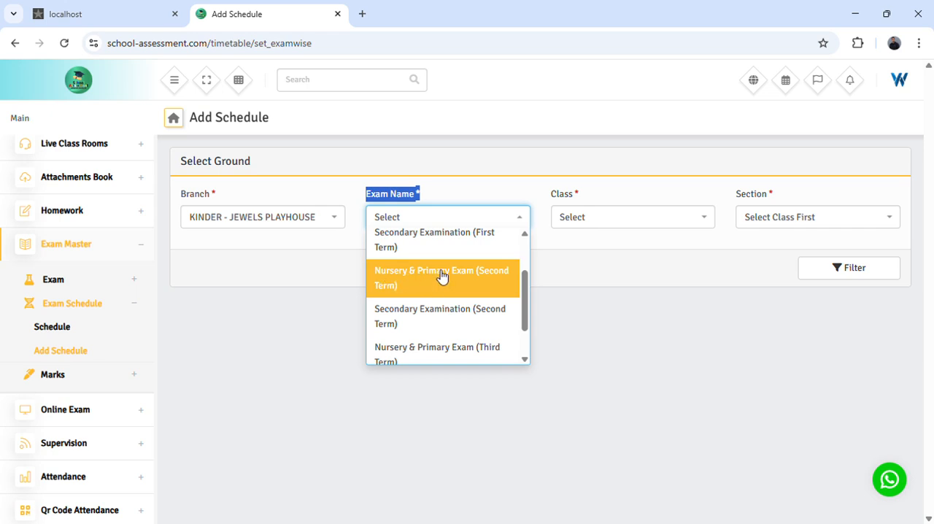
click(438, 284)
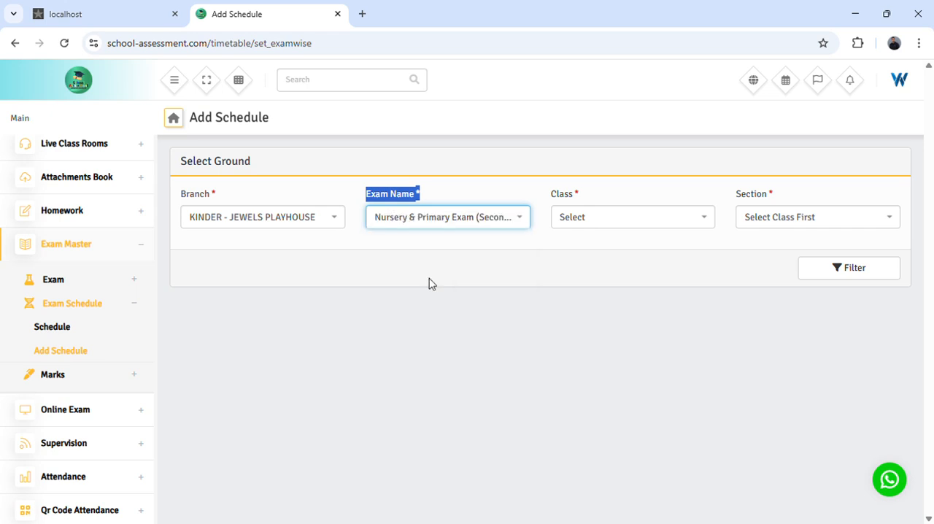
- Set the class for the exam schedule to NURSERY 1
click(608, 225)
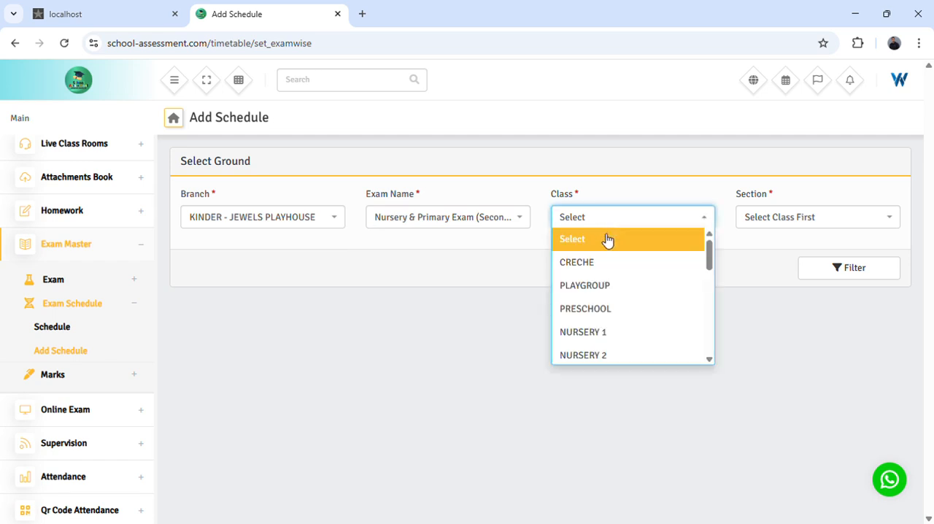
scroll(606, 239, down, 1)
scroll(607, 240, up, 1)
scroll(604, 270, up, 1)
click(593, 332)
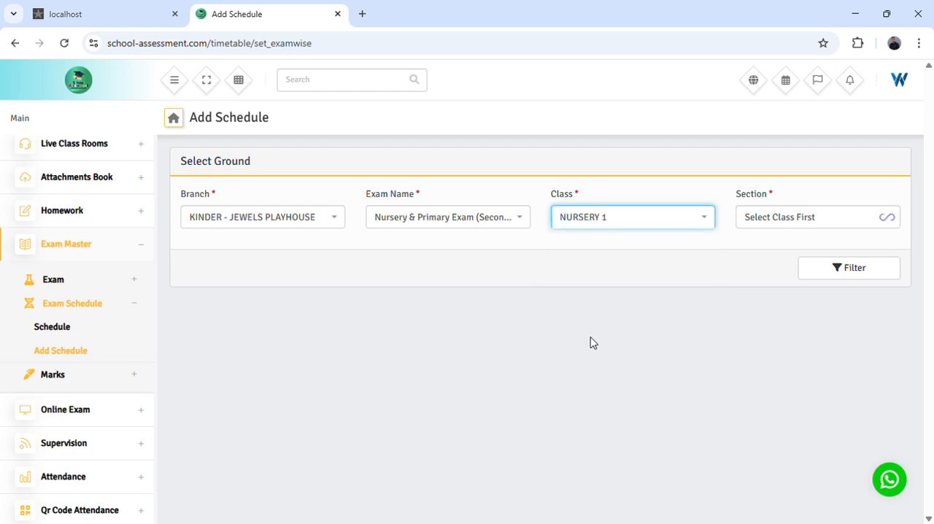
click(610, 252)
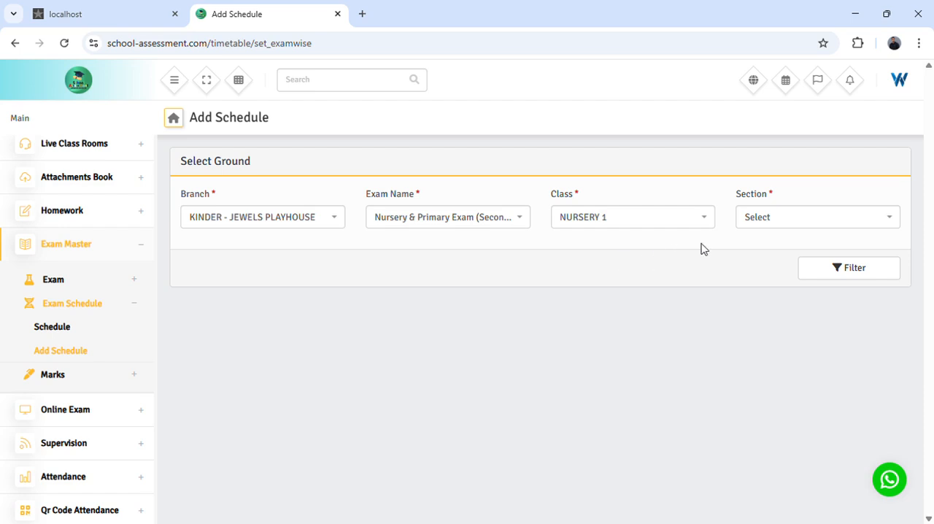
- Choose Nursery Section as the section and apply the filter to load the class's subject schedule form
click(766, 224)
click(765, 260)
click(845, 274)
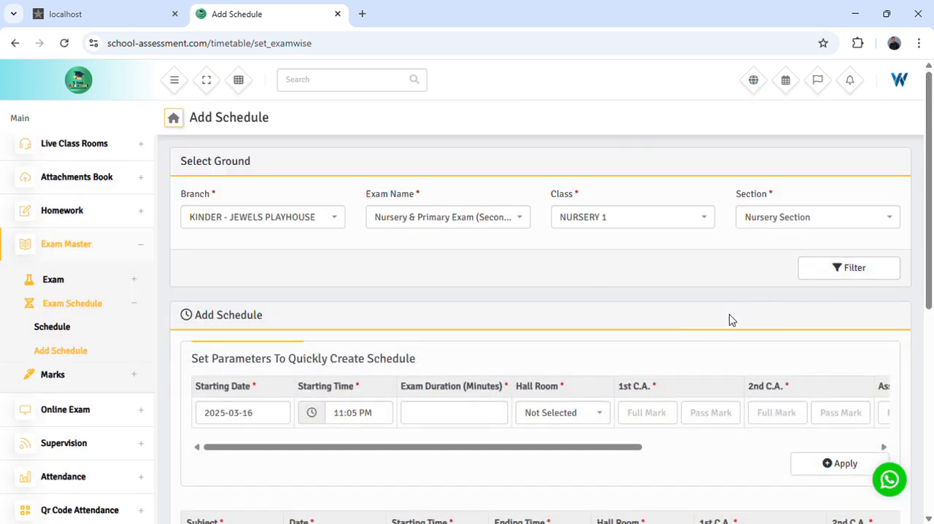
scroll(666, 340, down, 2)
scroll(666, 340, down, 2)
scroll(503, 321, down, 1)
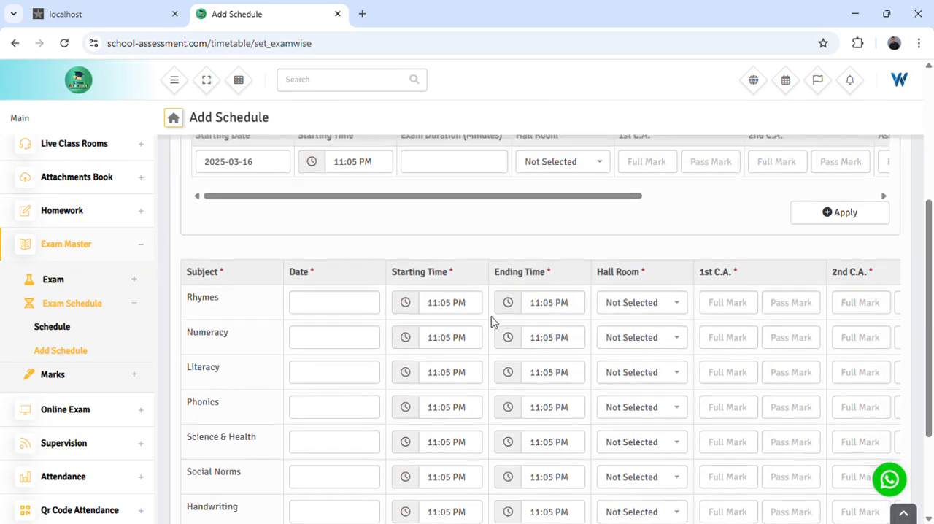
- Set the exam date for the Rhymes subject to 2025-03-17 in the schedule table
scroll(415, 277, up, 1)
scroll(277, 255, up, 3)
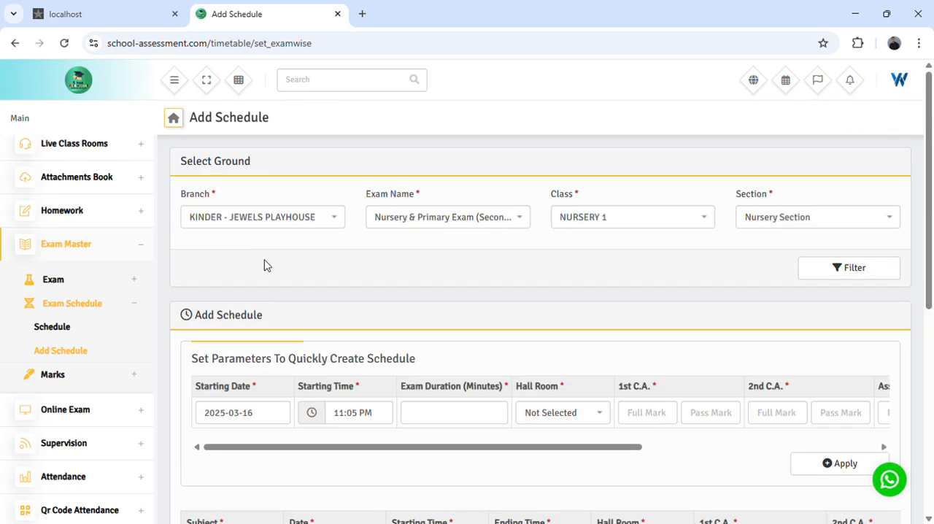
scroll(263, 329, down, 2)
scroll(263, 329, down, 3)
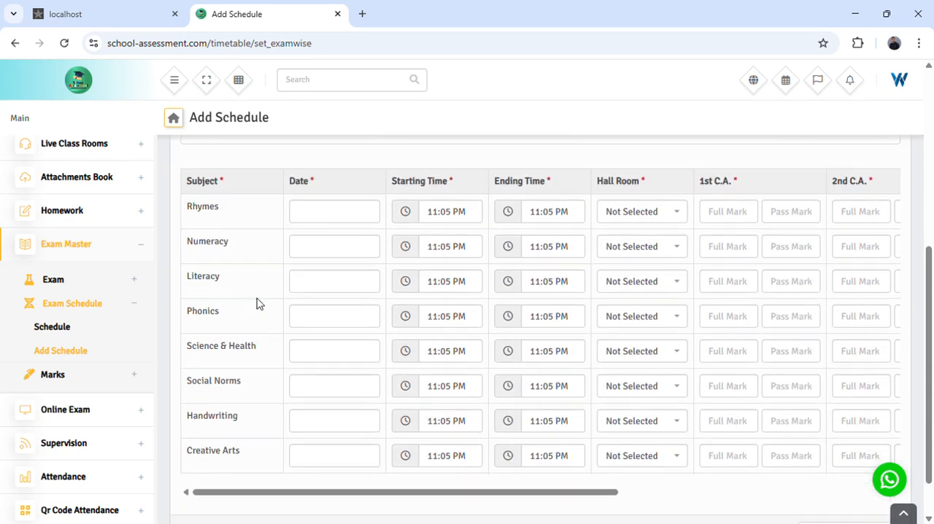
scroll(235, 321, up, 4)
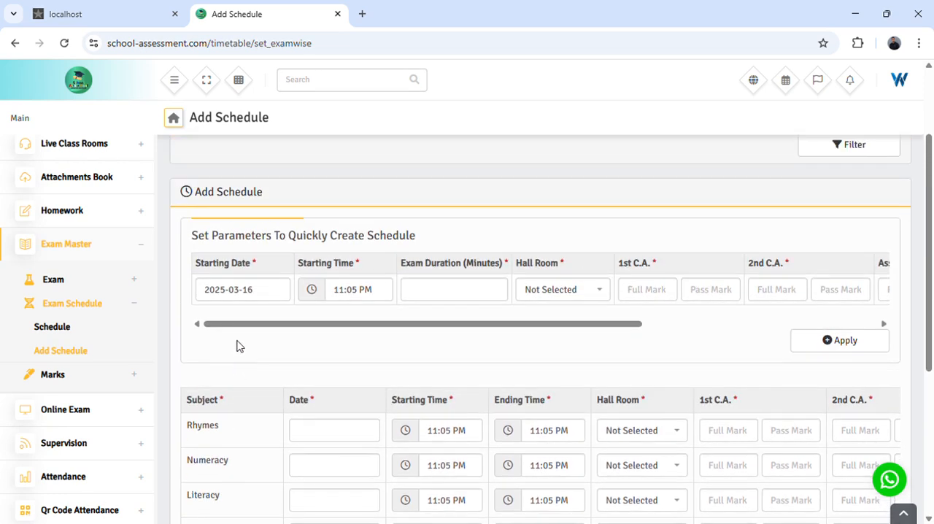
scroll(276, 367, down, 2)
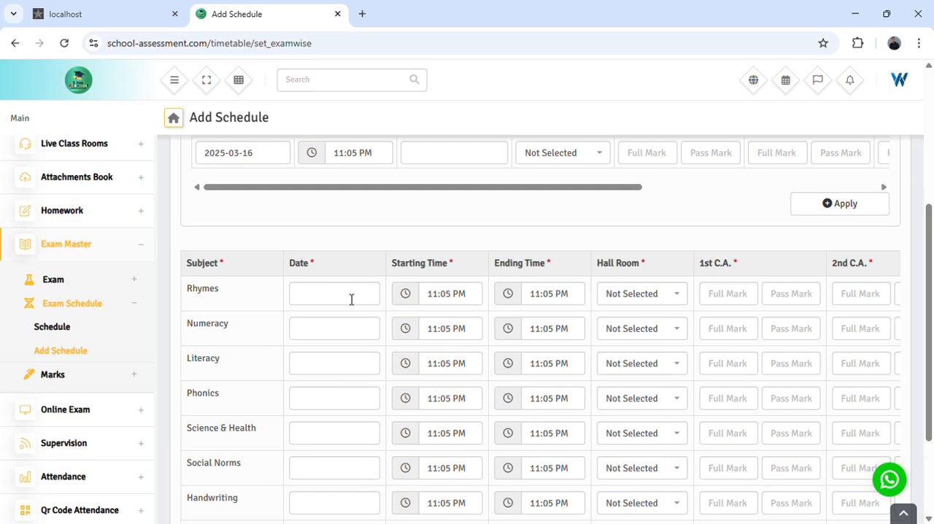
click(315, 298)
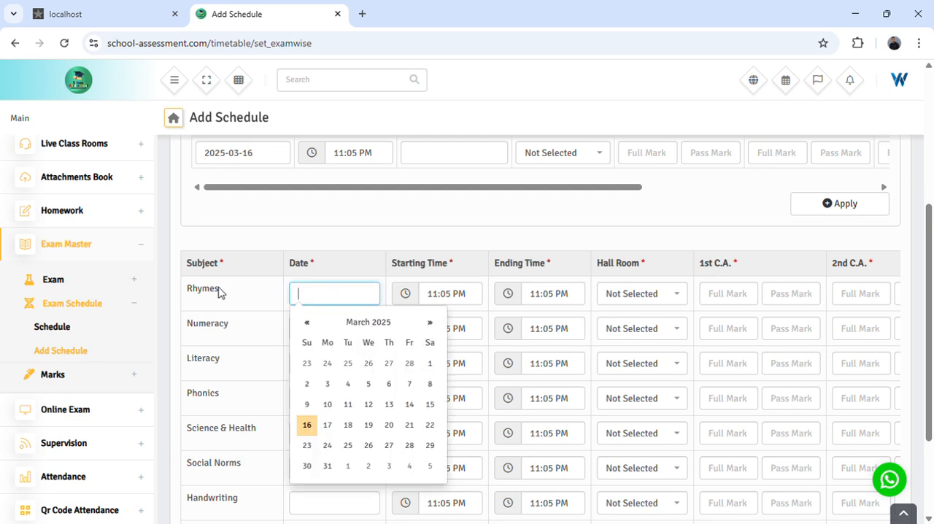
drag(187, 293, 222, 291)
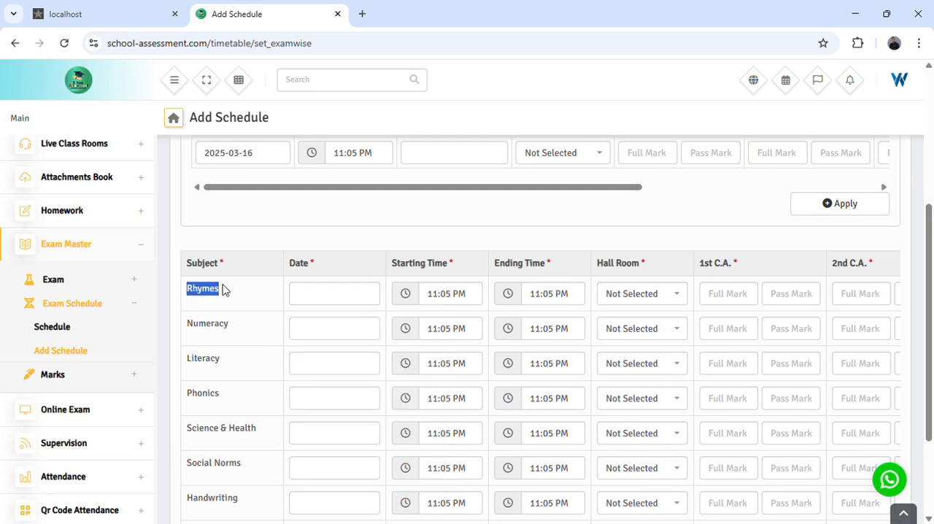
click(311, 302)
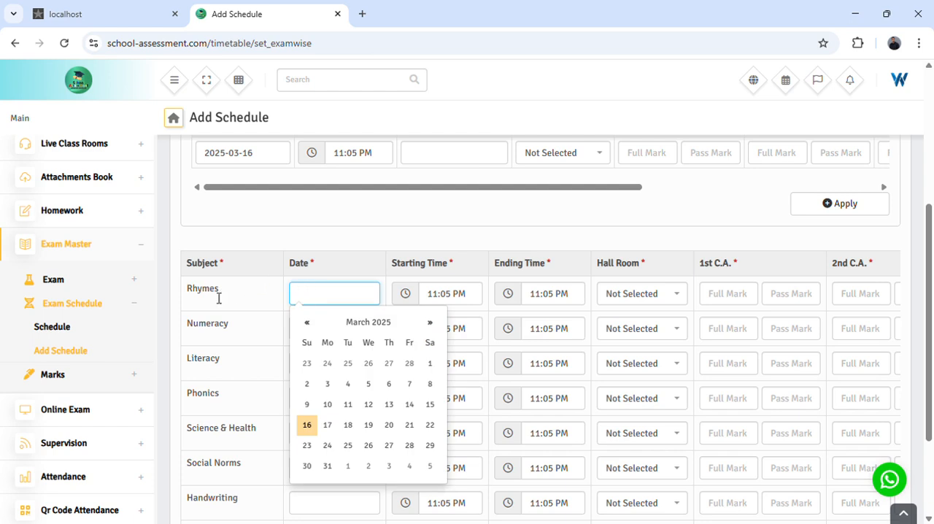
click(332, 429)
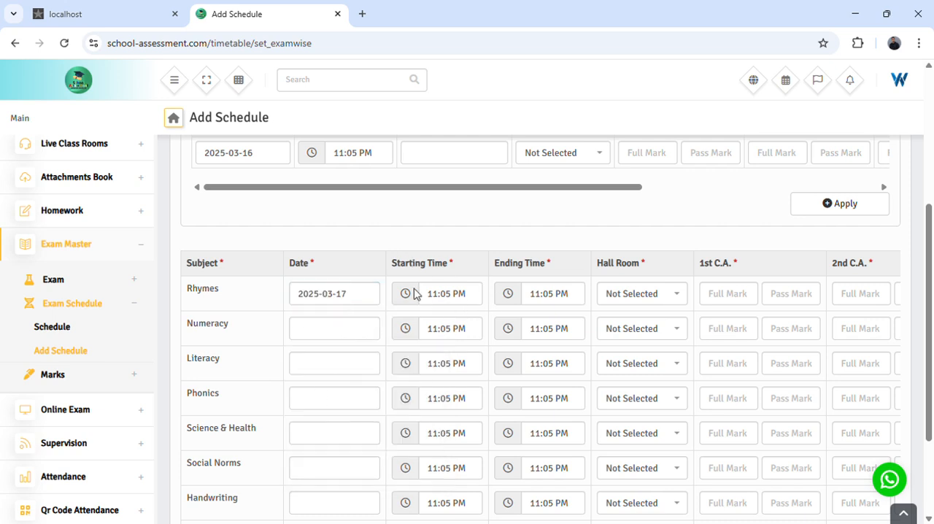
- Set the starting time of the Rhymes exam to 10:05 AM
click(472, 304)
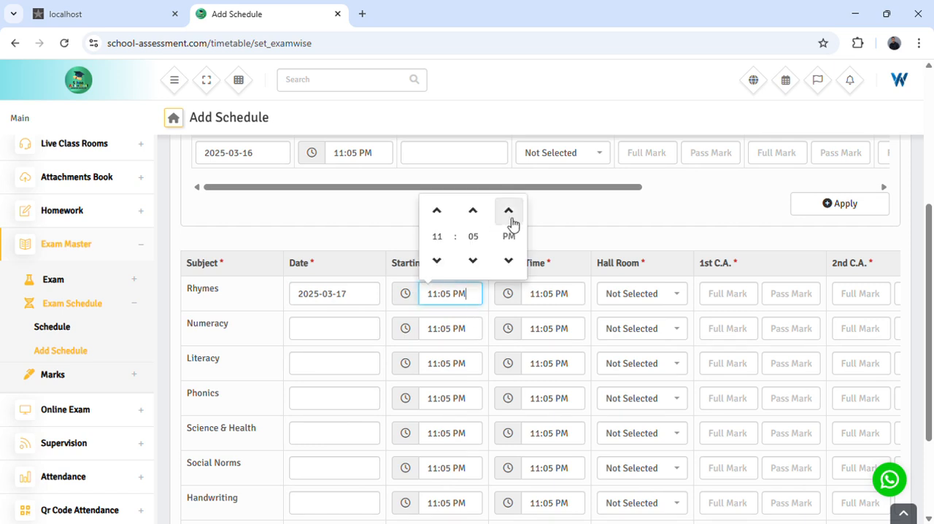
click(437, 211)
click(438, 263)
click(438, 263)
click(509, 262)
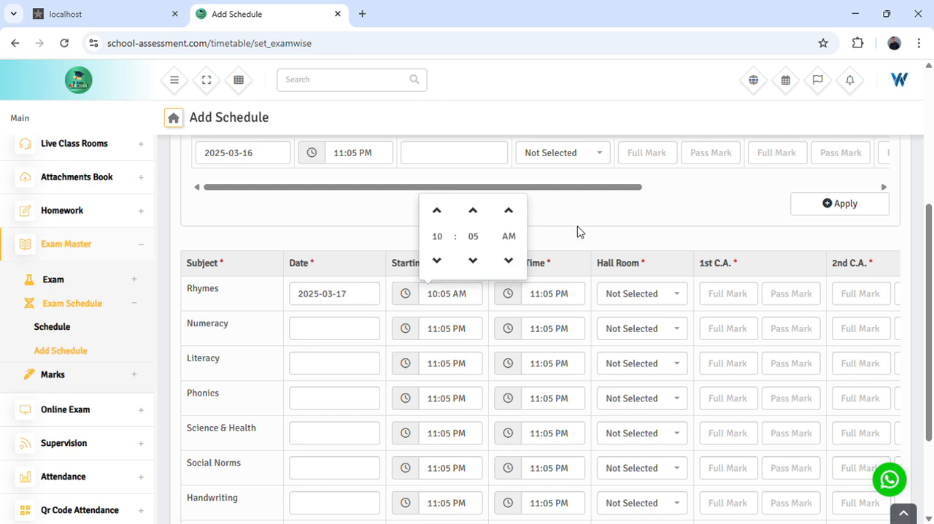
click(580, 232)
- Set the ending time of the Rhymes exam to 10:30 AM
click(580, 304)
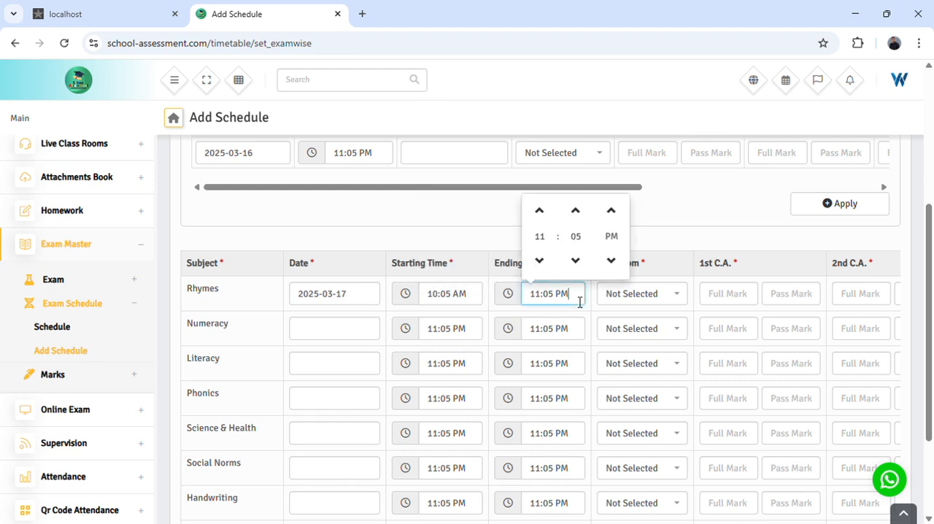
click(540, 260)
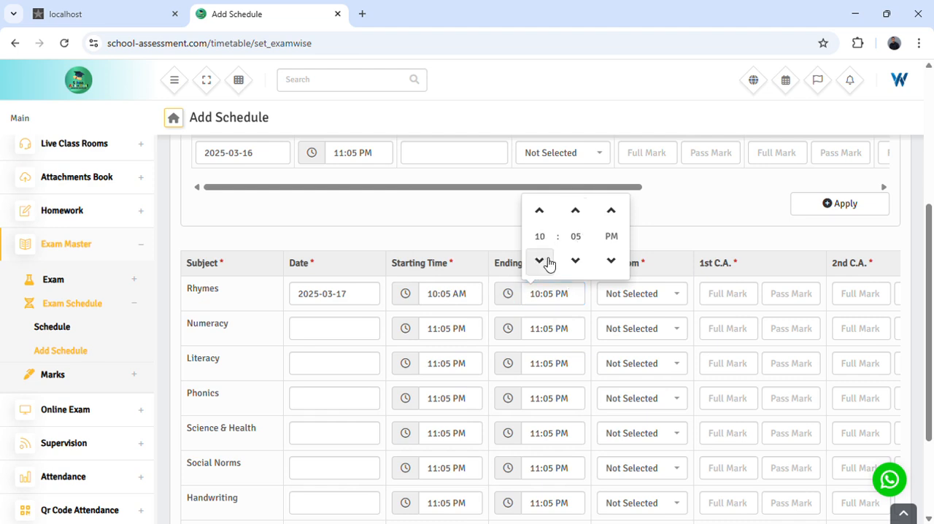
click(580, 260)
click(581, 268)
click(578, 263)
click(577, 264)
click(577, 264)
click(540, 211)
click(617, 266)
click(660, 245)
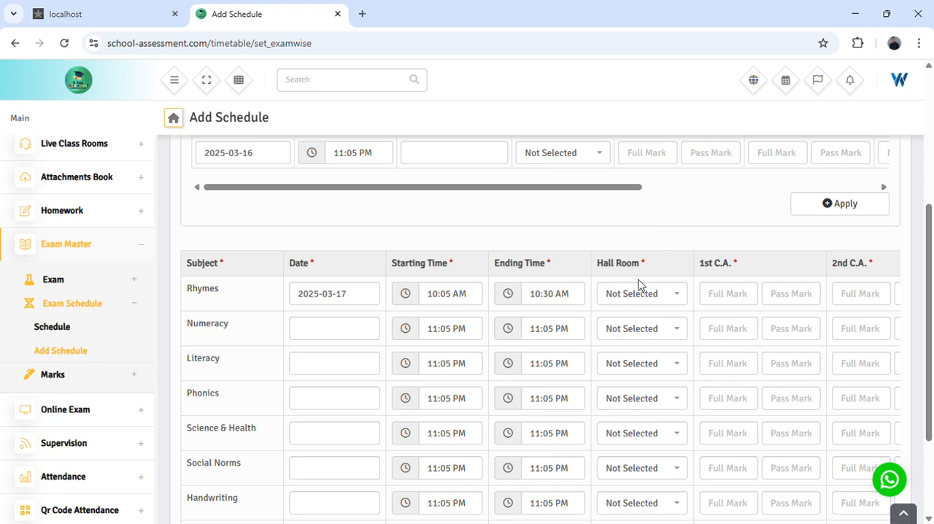
- Assign Classroom as the hall room for the Rhymes exam
click(679, 296)
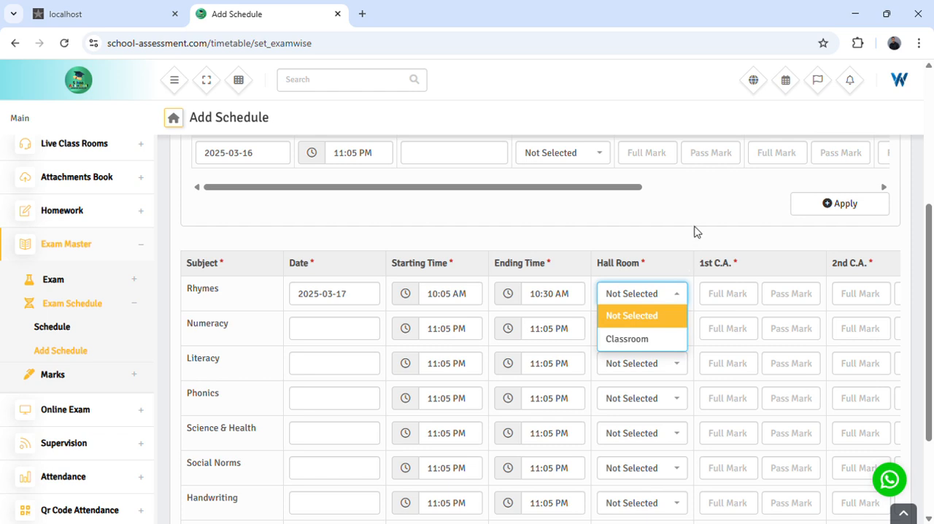
click(692, 235)
click(663, 295)
click(625, 343)
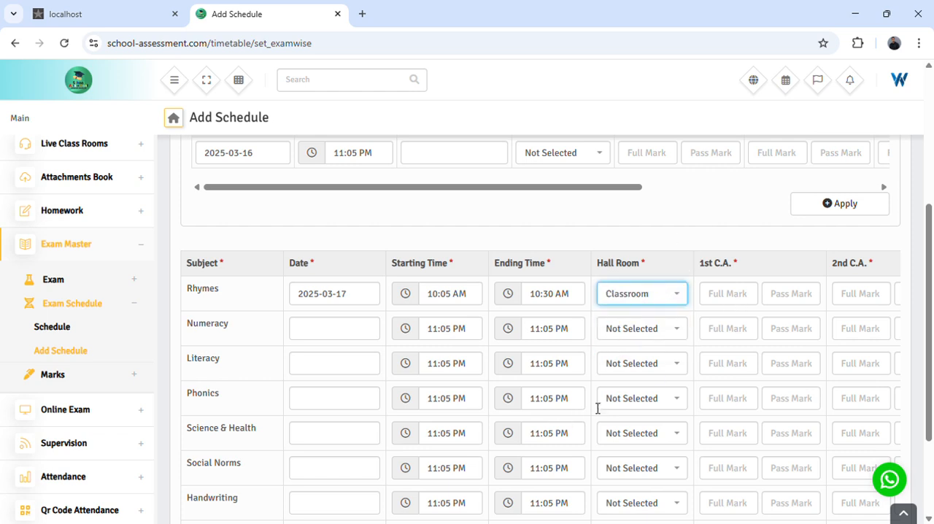
- Enter the 1st C.A. marks for Rhymes, with a full mark of 20 and a pass mark of 5
scroll(696, 372, right, 5)
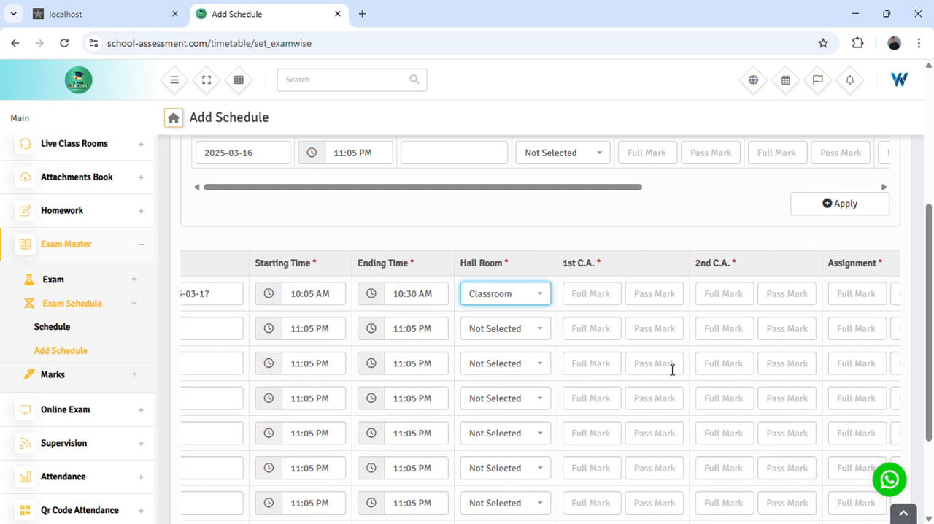
scroll(652, 368, right, 2)
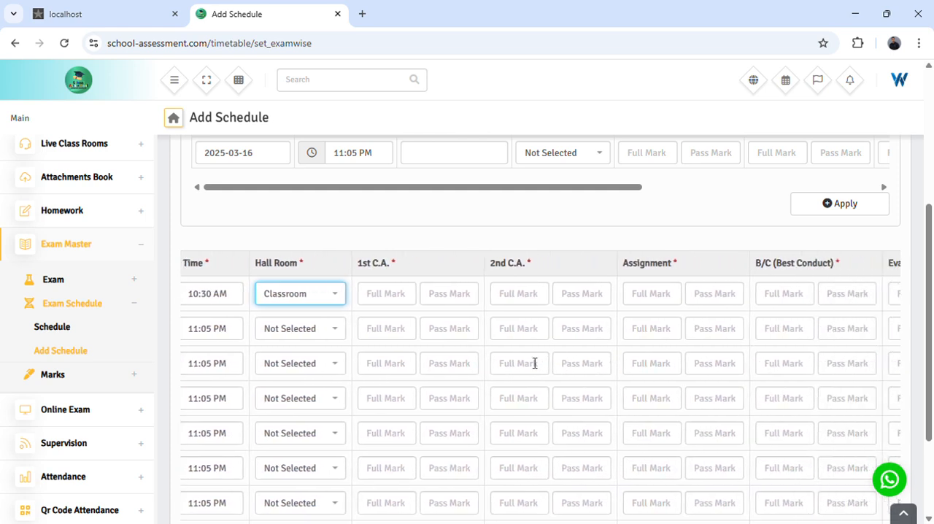
scroll(410, 342, left, 4)
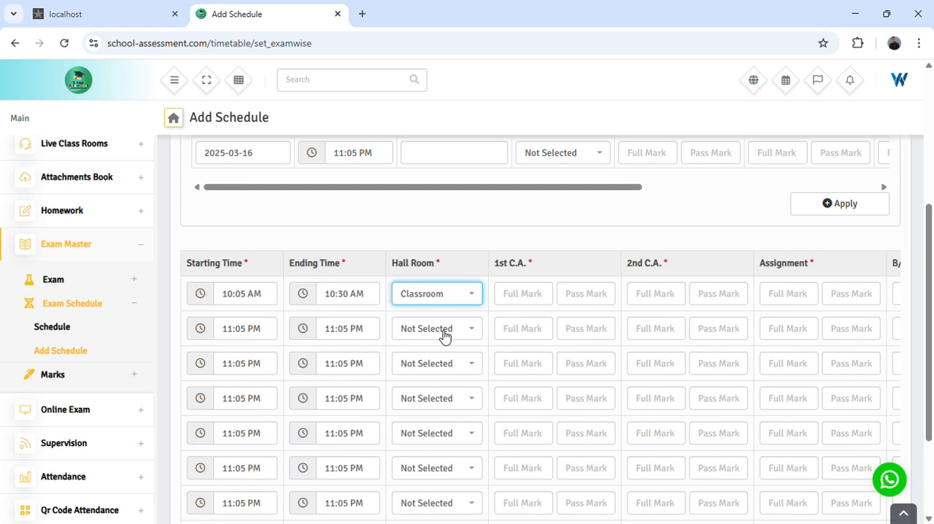
scroll(442, 334, right, 2)
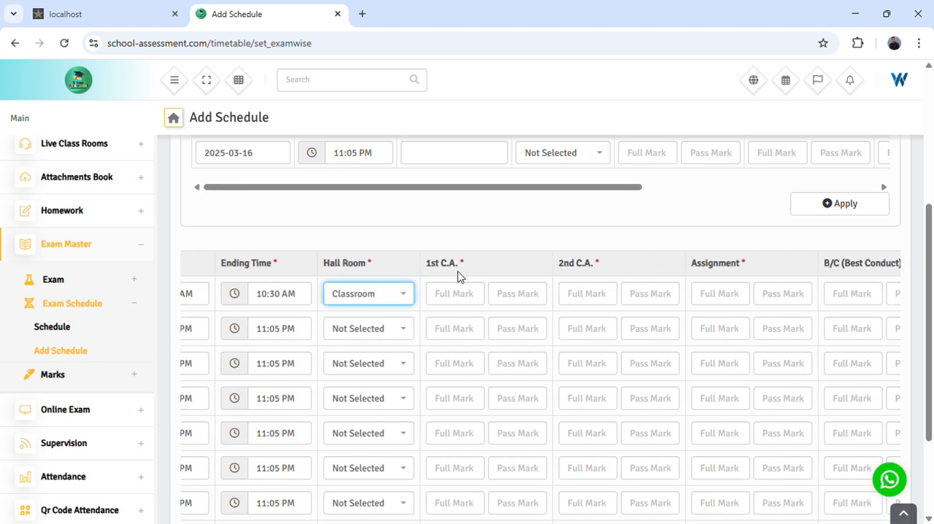
drag(426, 264, 469, 265)
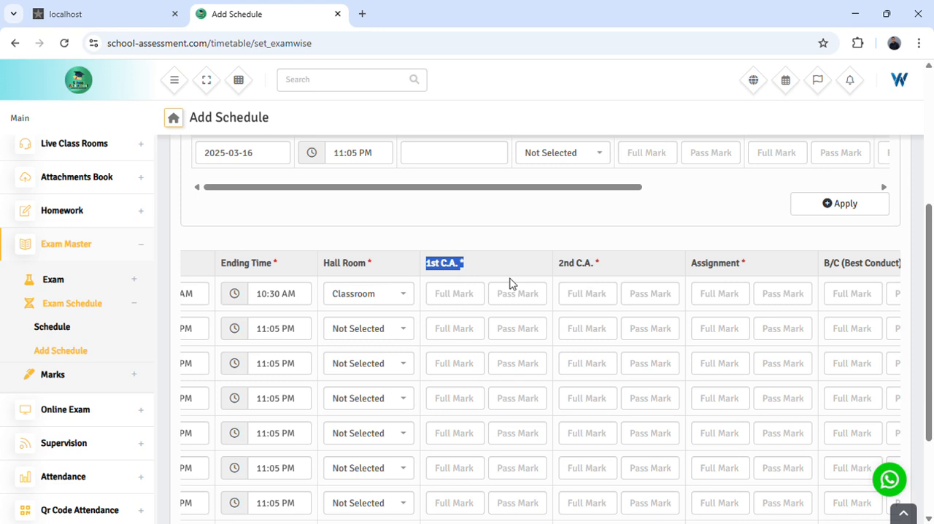
click(469, 295)
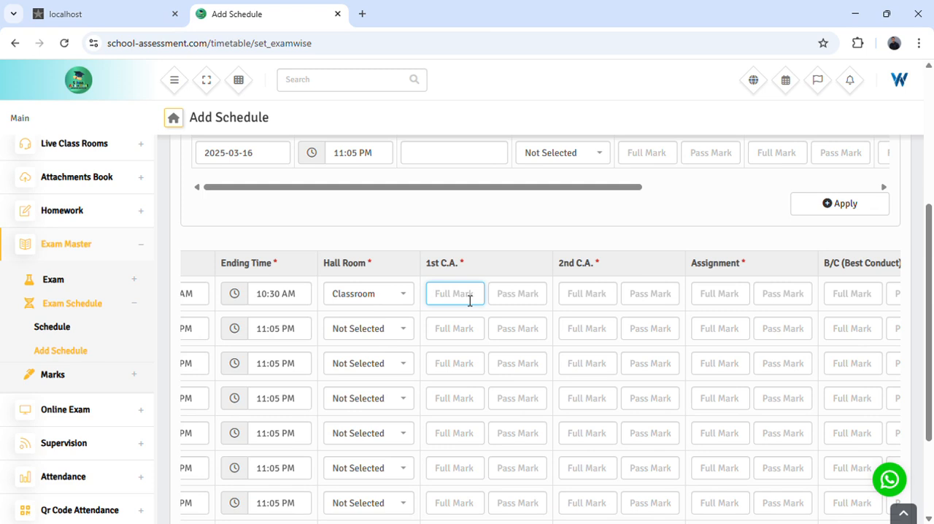
text(20)
click(519, 302)
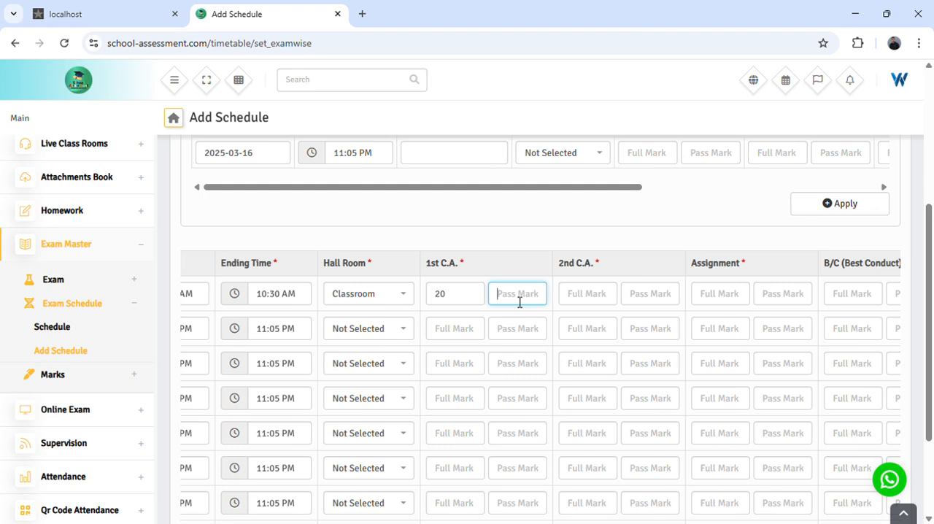
text(5)
- Enter the 2nd C.A. marks for Rhymes, with a full mark of 10 and a pass mark of 2
click(587, 306)
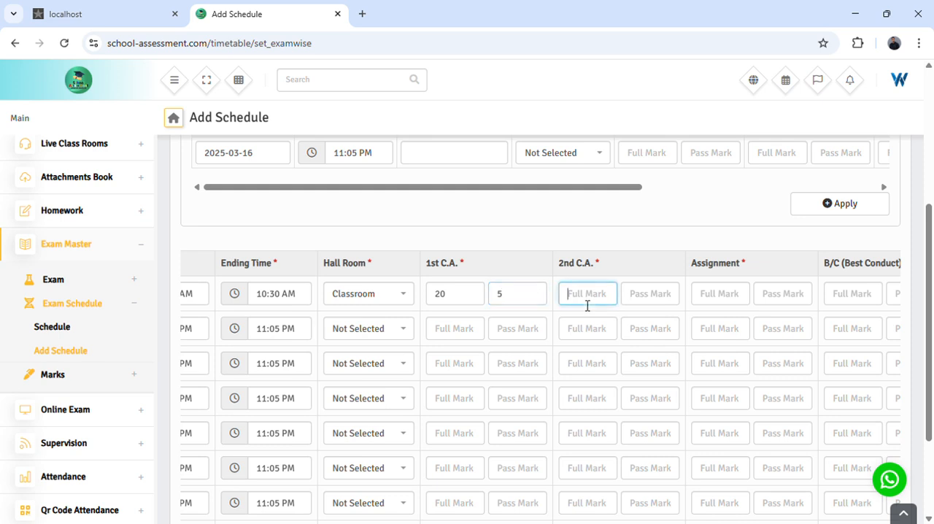
text(10)
click(648, 306)
text(2)
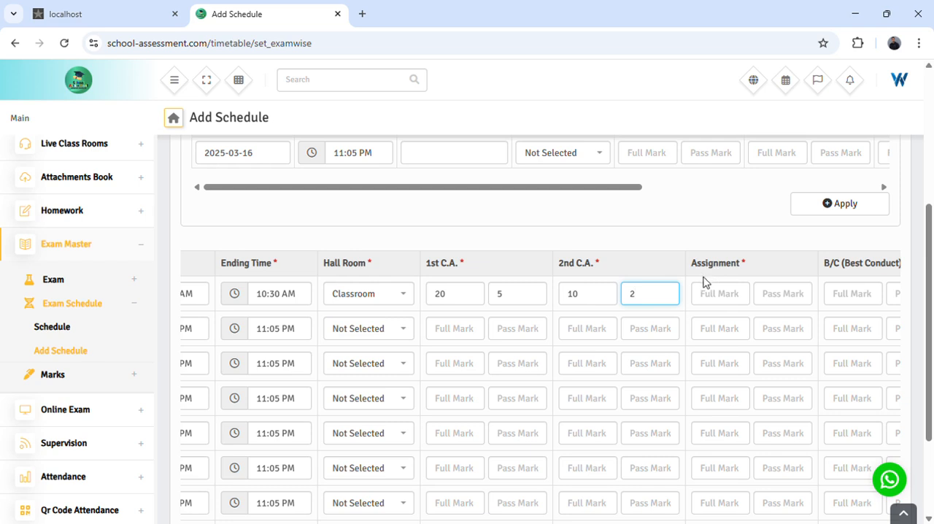
- Enter the Assignment marks for Rhymes, with a full mark of 10 and a pass mark of 2
click(714, 295)
text(10)
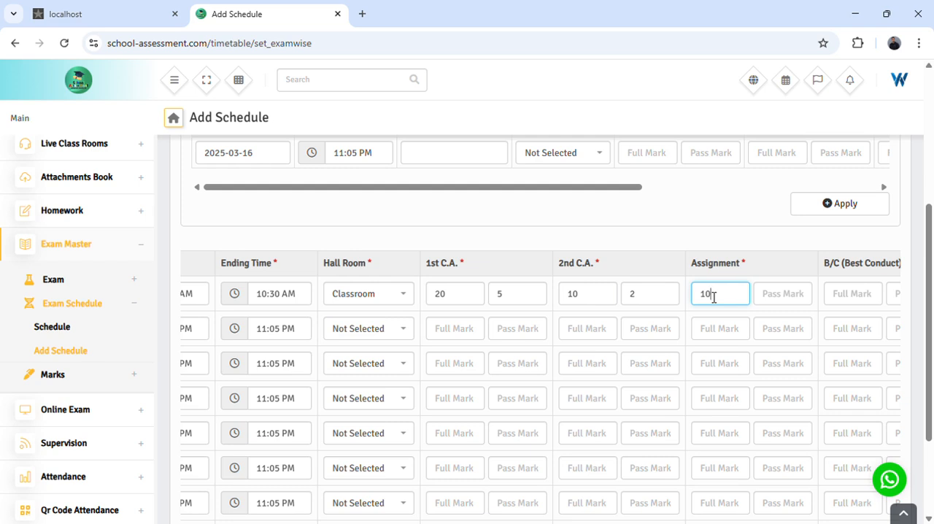
click(780, 303)
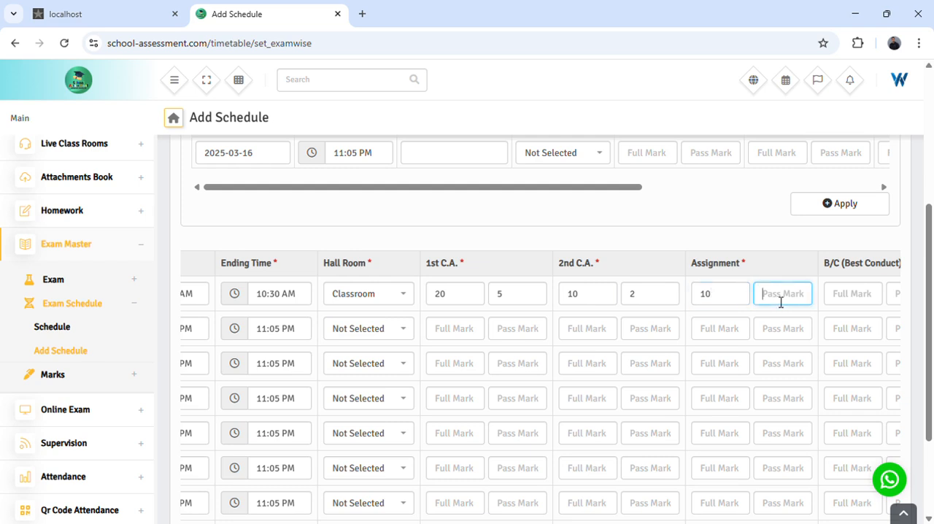
text(2)
- Enter the B/C (Best Conduct) marks for Rhymes, with a full mark of 10 and a pass mark of 2
drag(566, 188, 594, 187)
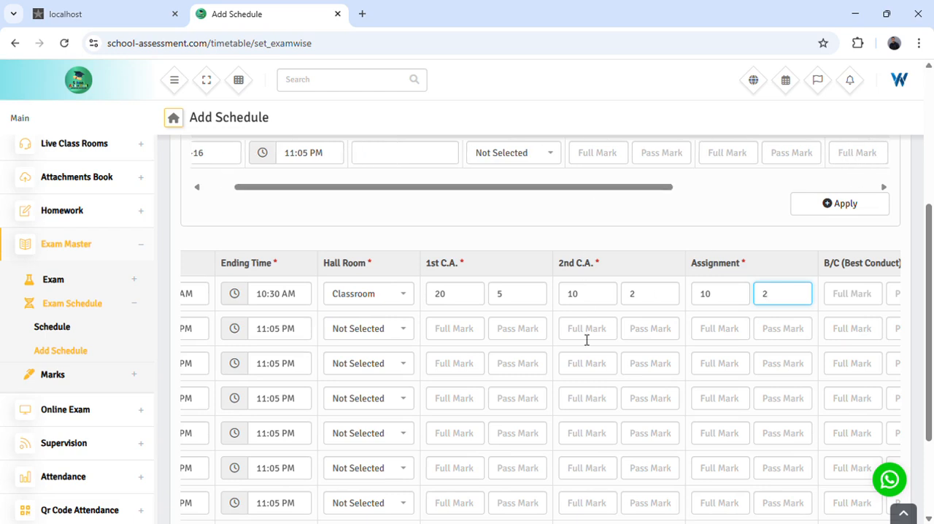
scroll(585, 340, down, 1)
drag(559, 507, 669, 496)
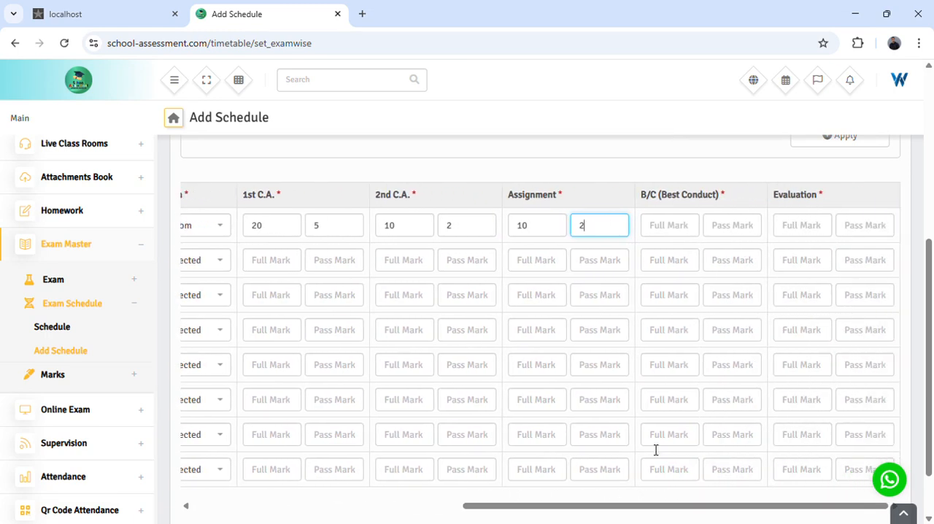
click(667, 237)
text(10)
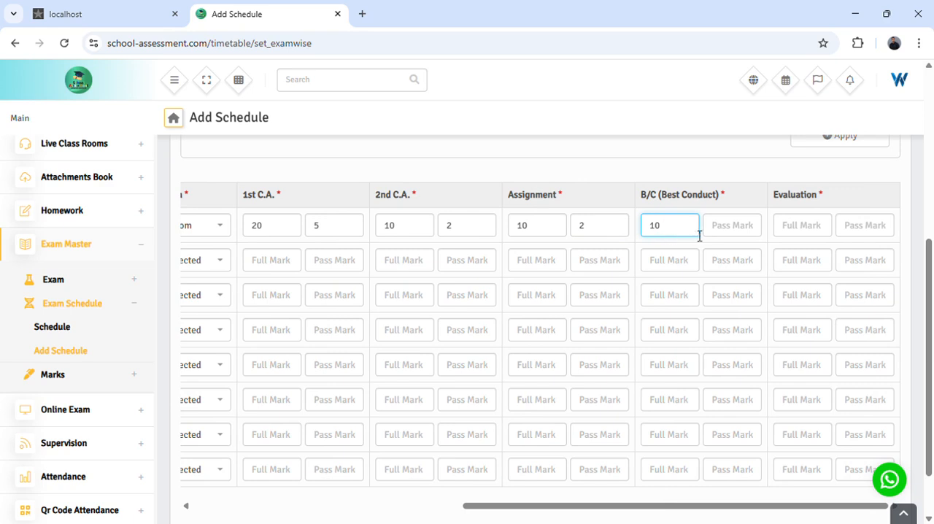
click(735, 235)
text(2)
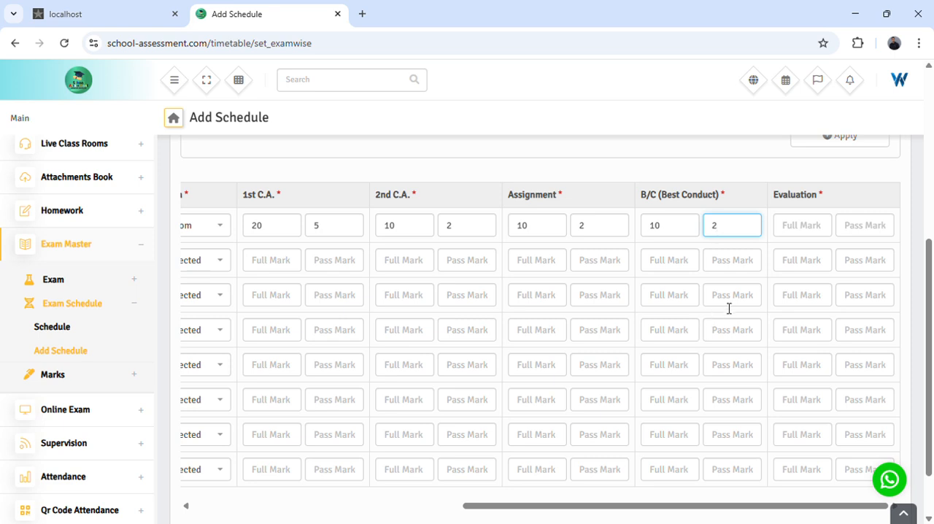
- Enter the Evaluation marks for Rhymes, with a full mark of 50 and a pass mark of 20
click(789, 225)
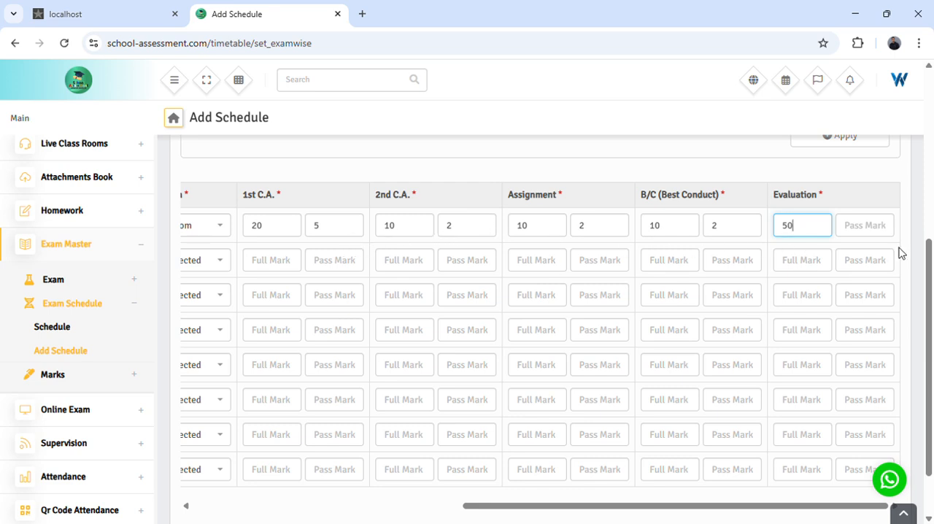
click(865, 227)
text(20)
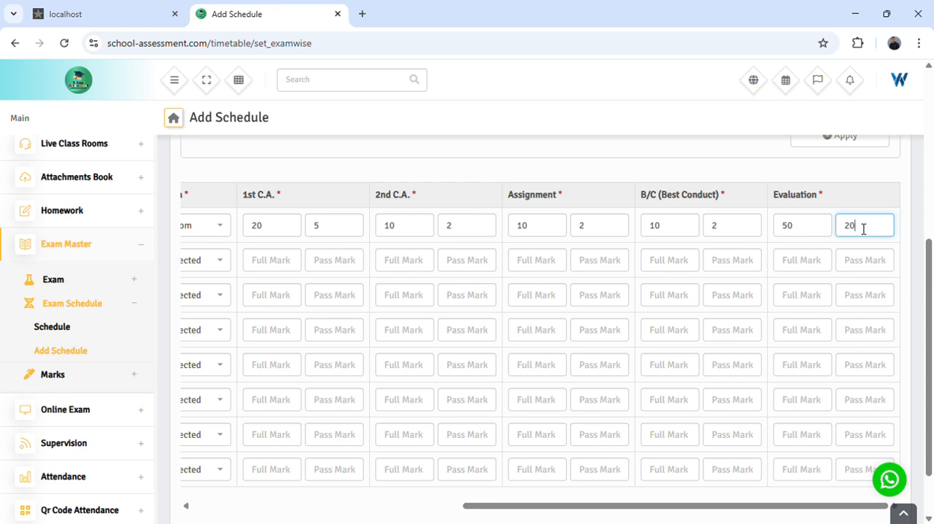
- Review the Rhymes entries, the remaining subject rows and the parameters for quickly creating the schedule
scroll(737, 343, up, 3)
scroll(701, 340, down, 3)
scroll(678, 346, left, 6)
scroll(534, 343, left, 2)
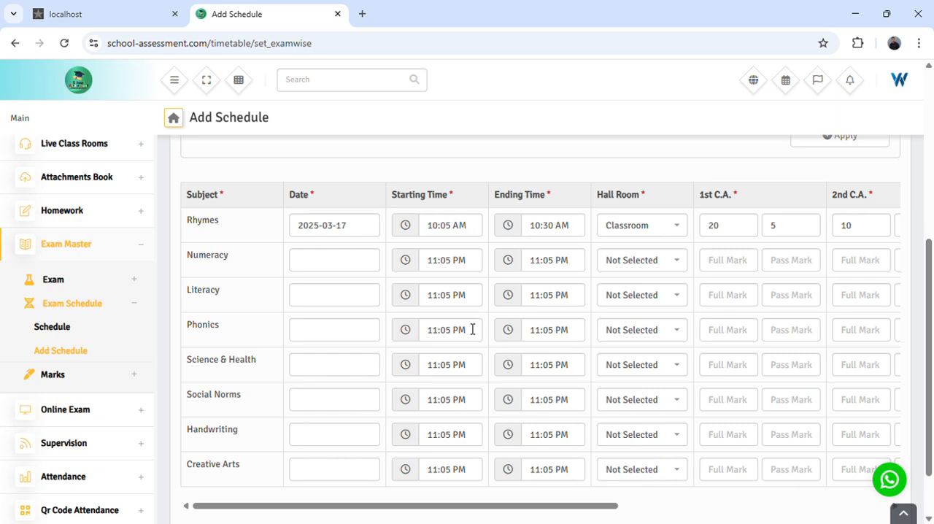
scroll(473, 330, up, 3)
scroll(467, 327, down, 3)
scroll(728, 403, down, 1)
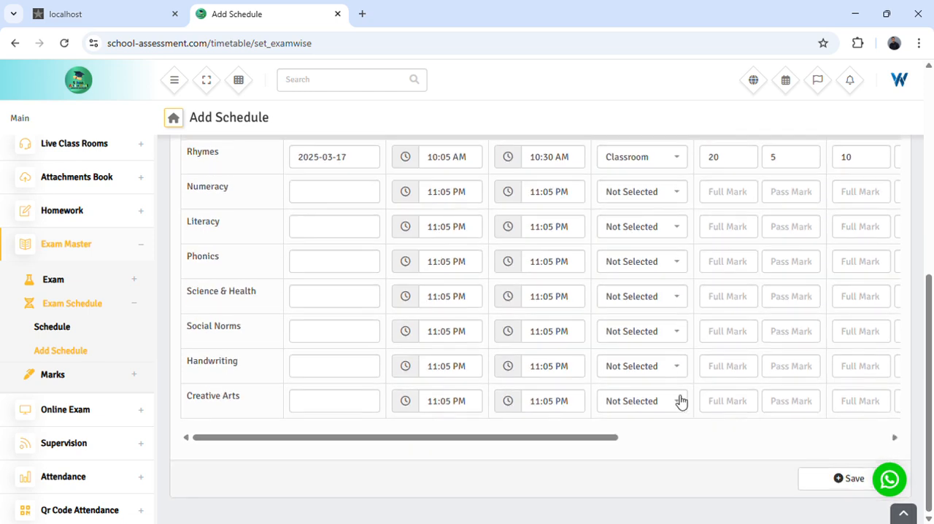
scroll(680, 401, up, 5)
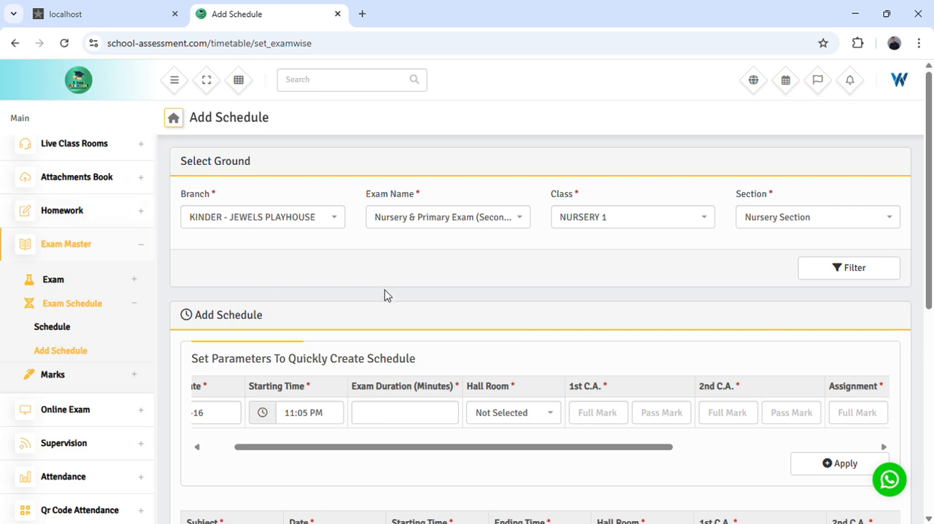
- Set the starting date in the quick schedule parameters to 2025-03-17
scroll(348, 321, down, 2)
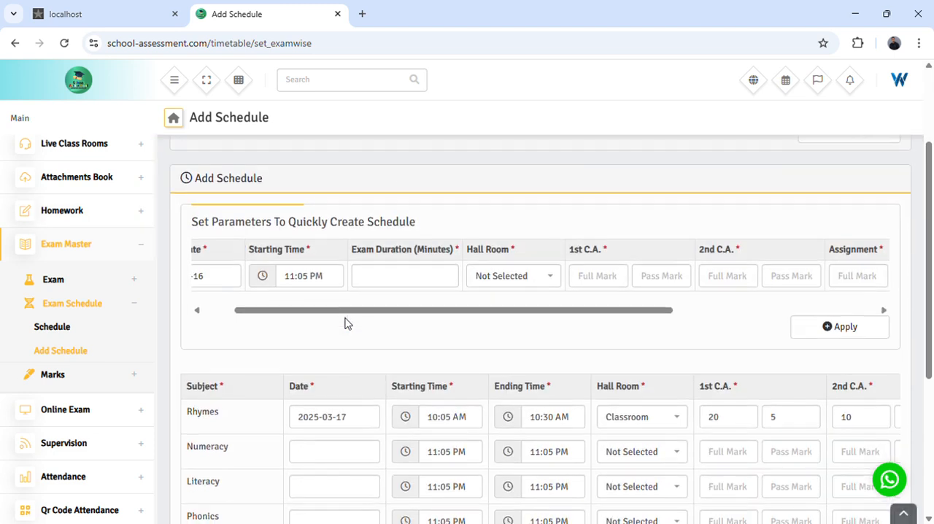
drag(193, 222, 485, 326)
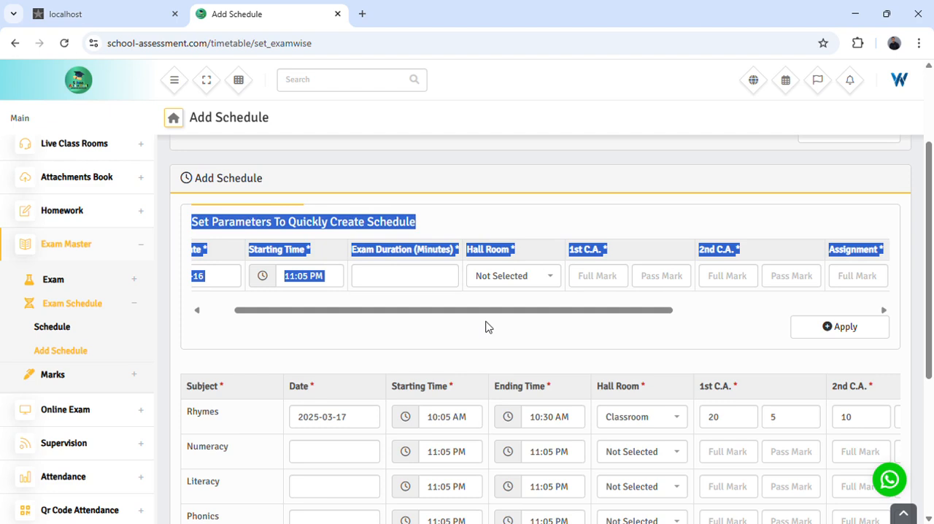
click(483, 325)
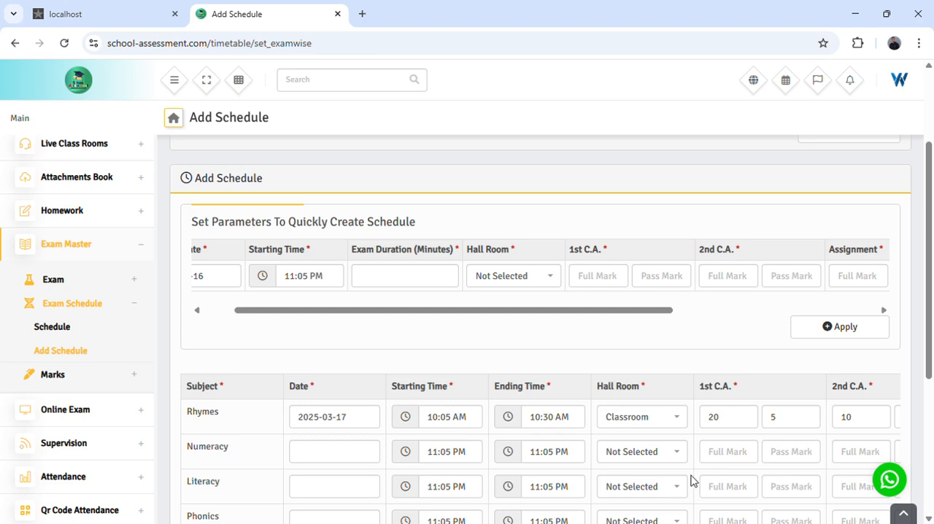
drag(326, 317, 227, 317)
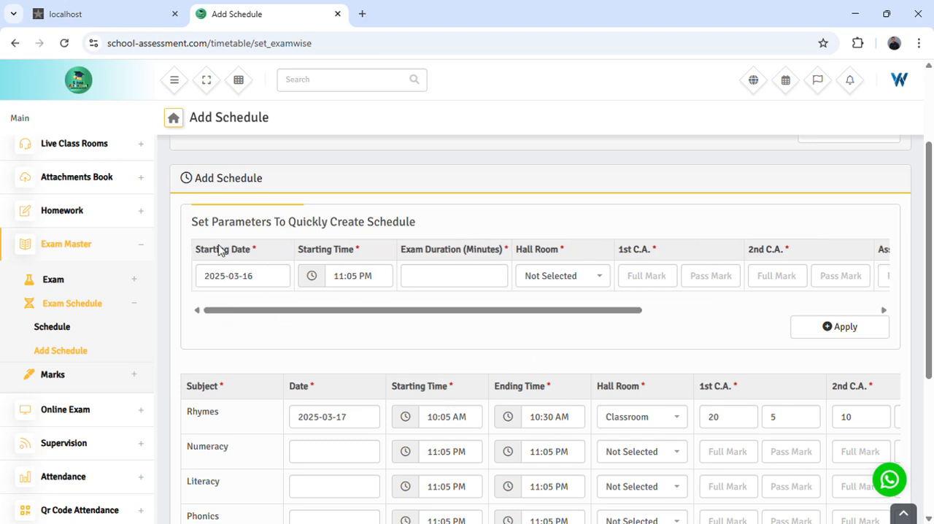
click(218, 277)
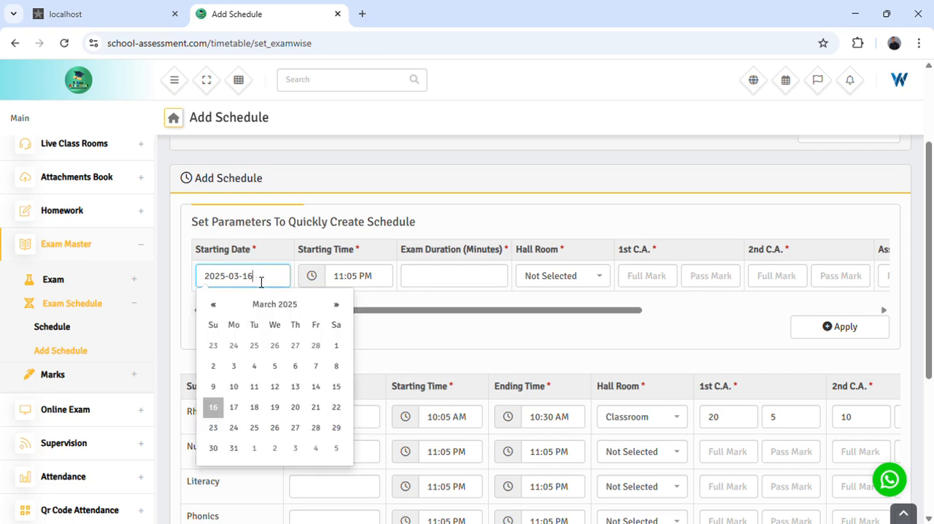
click(233, 407)
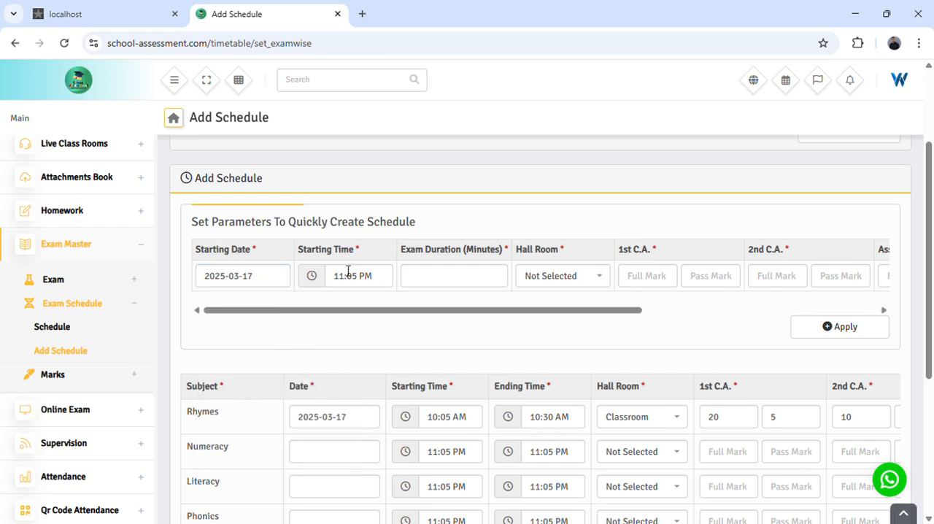
- Set the starting time in the quick schedule parameters to 10:00 AM
click(348, 285)
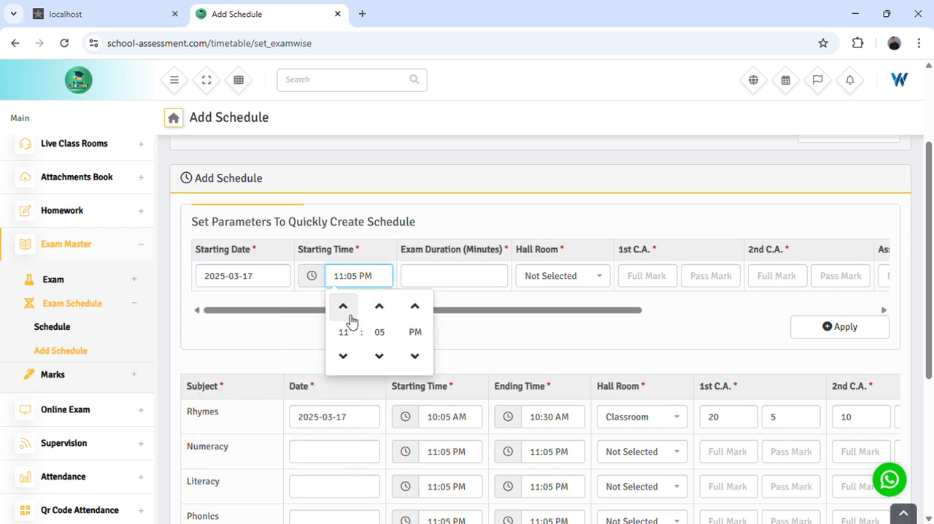
click(347, 311)
click(345, 355)
click(345, 355)
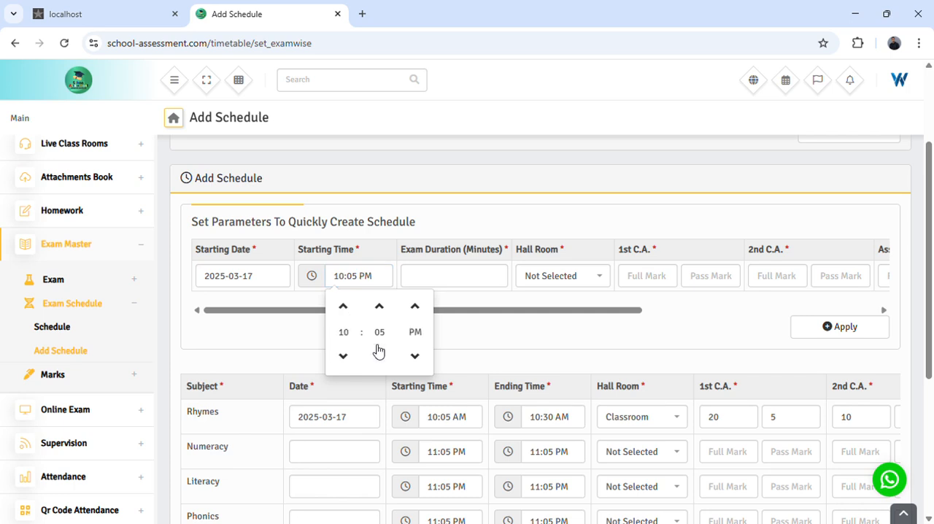
click(414, 355)
click(379, 355)
- Set the quick schedule's exam duration to 90 minutes and its hall room to Classroom
click(466, 287)
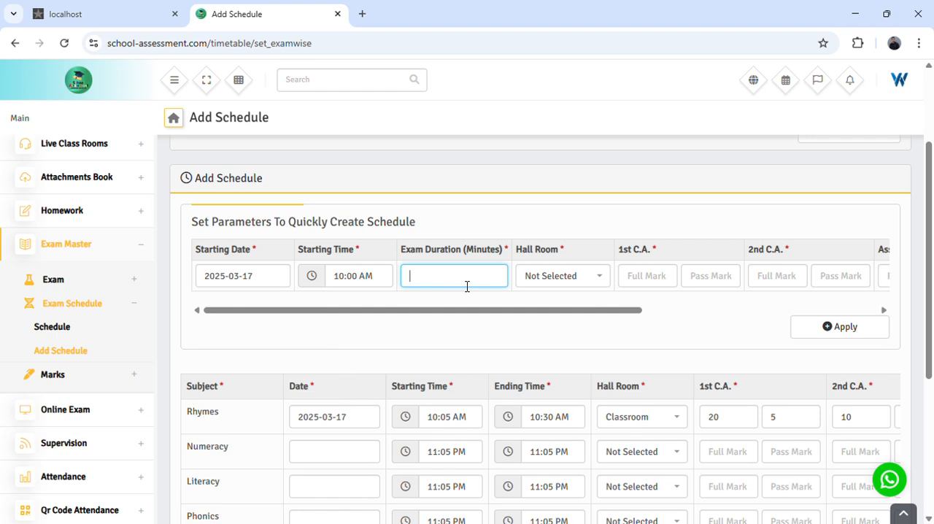
text(90)
drag(464, 251, 500, 263)
drag(451, 290, 399, 286)
text(1)
key(BackSpace)
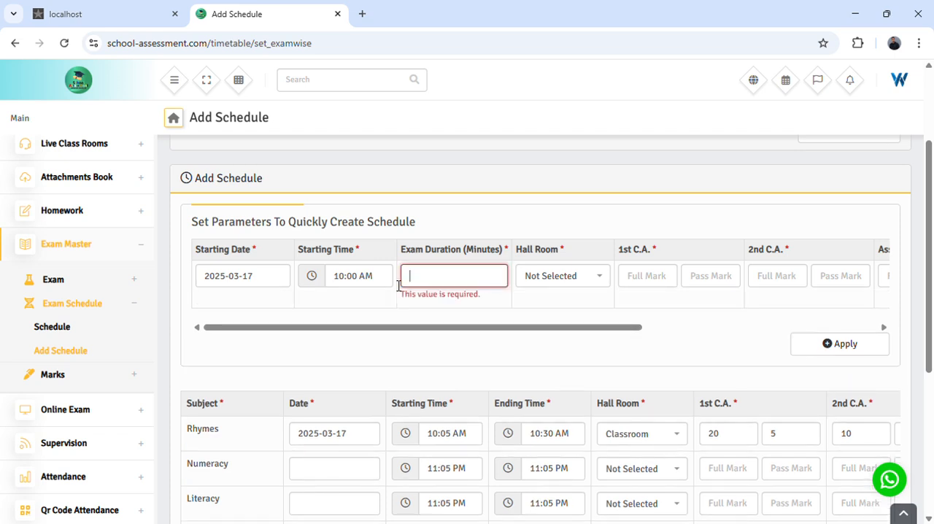
text(90)
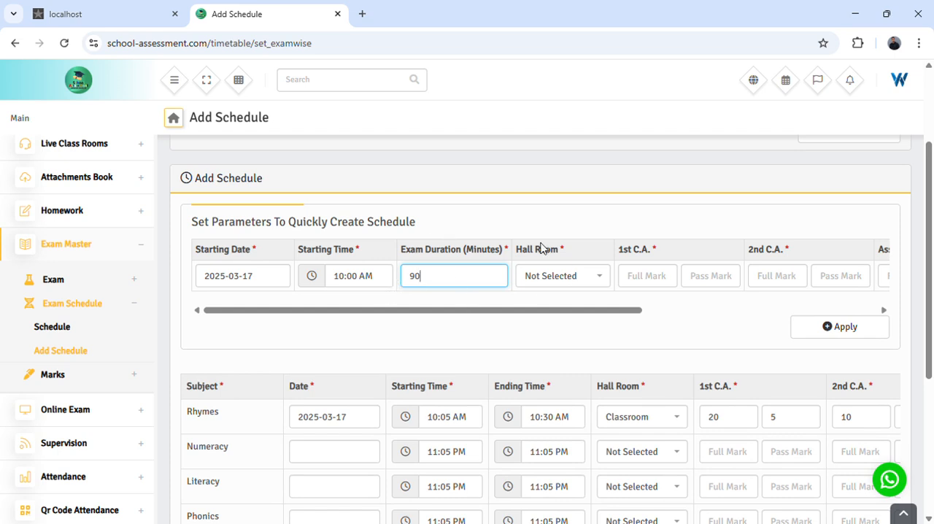
click(550, 274)
click(548, 321)
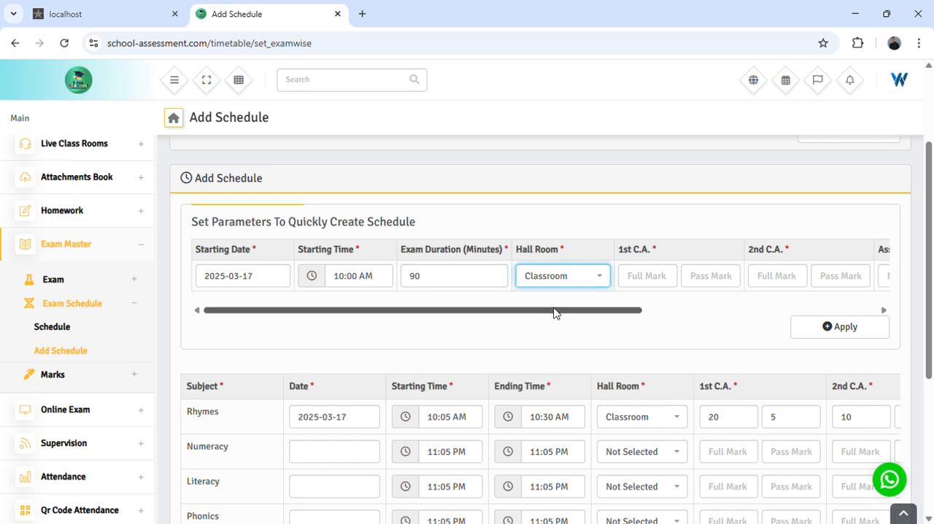
- Enter the 1st C.A. marks in the quick schedule parameters, with a full mark of 20 and a pass mark of 5
drag(560, 312, 607, 315)
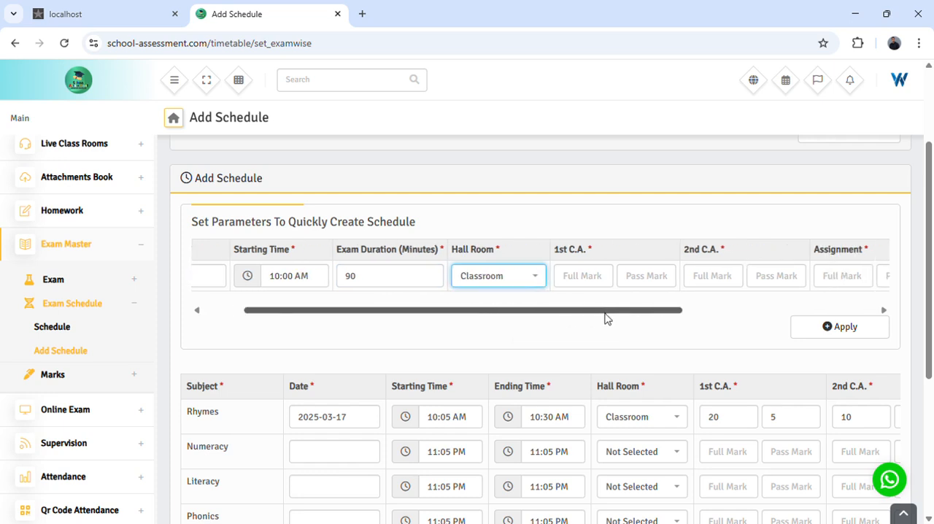
click(570, 287)
text(20)
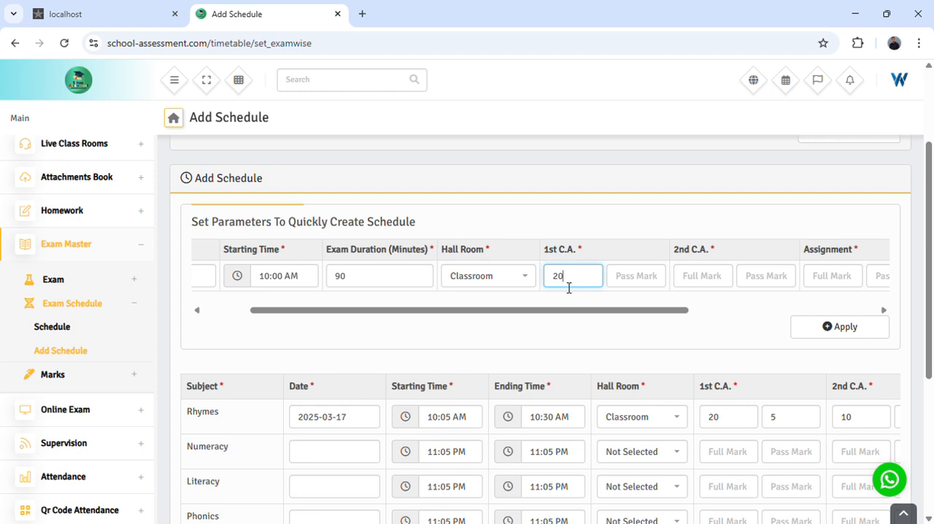
click(642, 286)
text(5)
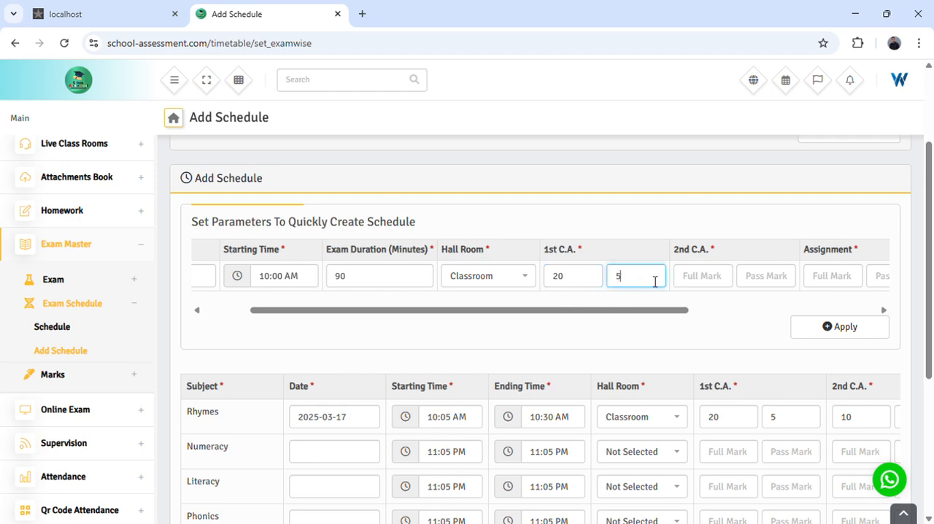
- Enter the 2nd C.A. marks in the quick schedule parameters, with a full mark of 10 and a pass mark of 2
click(713, 279)
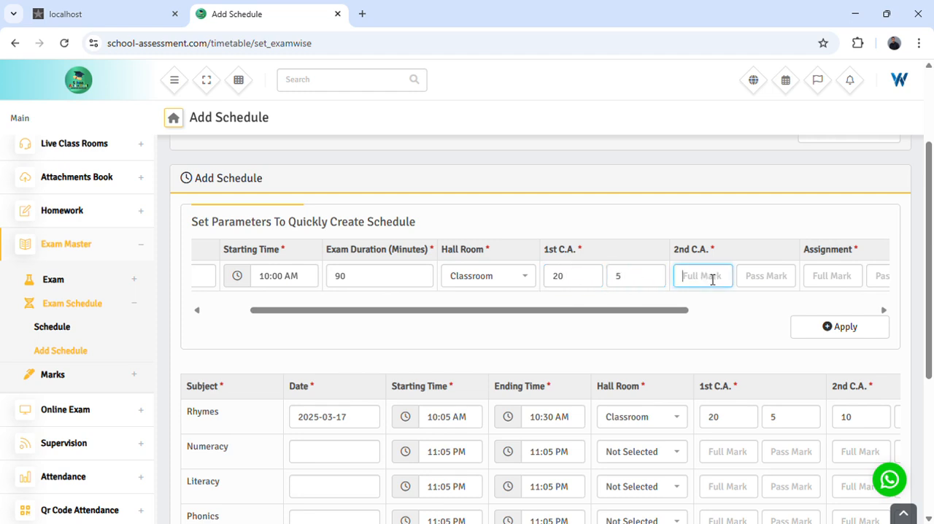
text(10)
click(767, 283)
text(2)
- Enter the Assignment marks in the quick schedule parameters, with a full mark of 10 and a pass mark of 2
drag(665, 313, 764, 313)
click(687, 278)
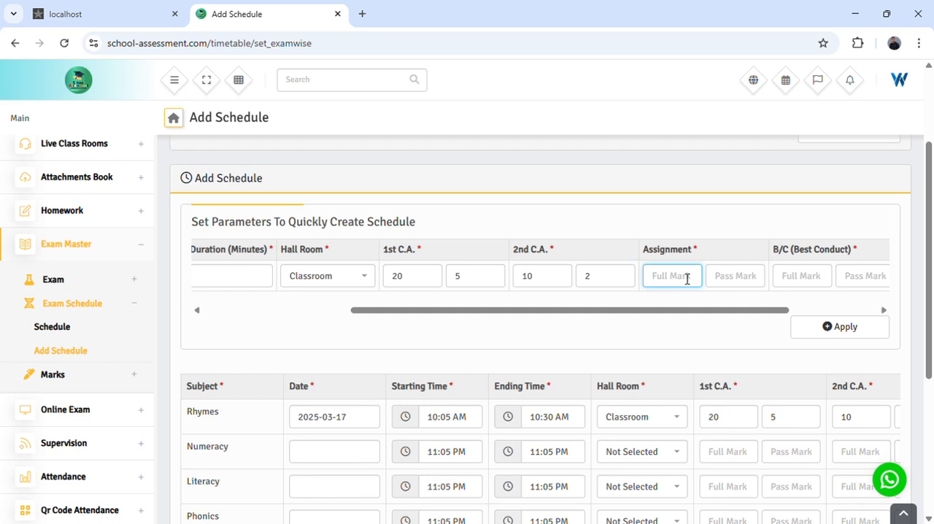
text(10)
click(733, 283)
text(2)
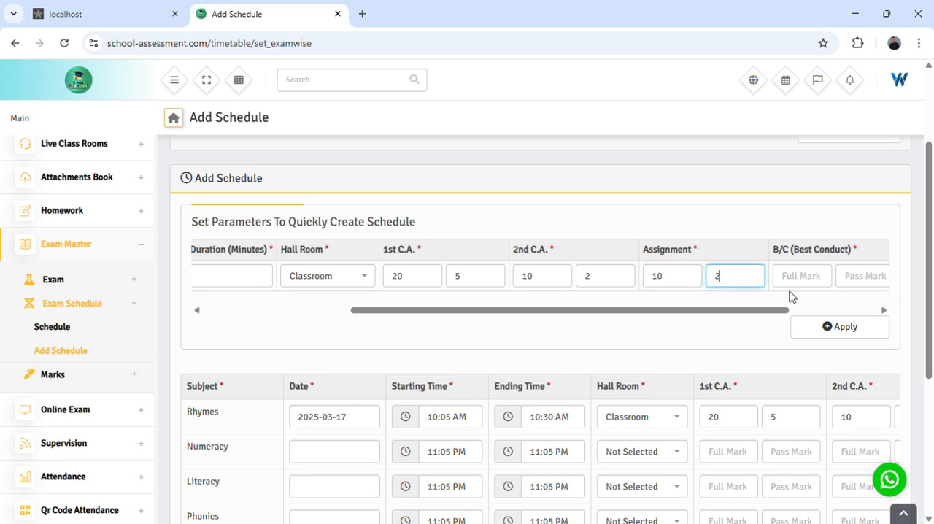
- Enter the B/C (Best Conduct) marks in the quick schedule parameters, with a full mark of 10 and a pass mark of 2
drag(751, 309, 834, 311)
click(701, 285)
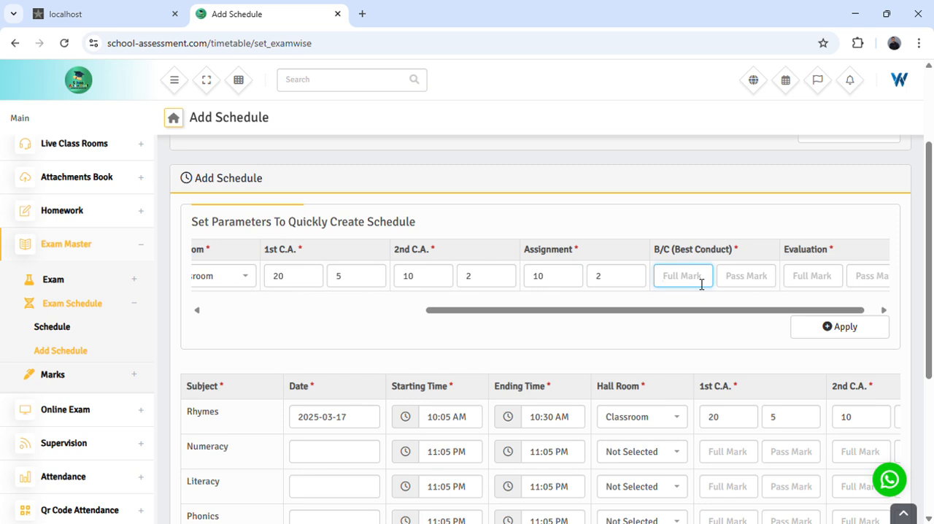
text(10)
click(737, 285)
text(2)
- Enter the Evaluation marks in the quick schedule parameters, with a full mark of 50 and a pass mark of 20
click(816, 283)
text(50)
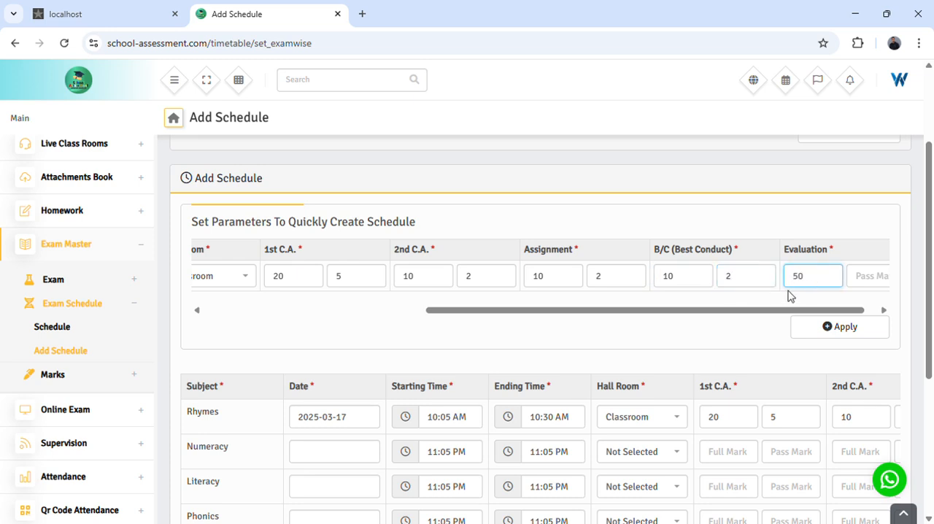
drag(752, 312, 784, 311)
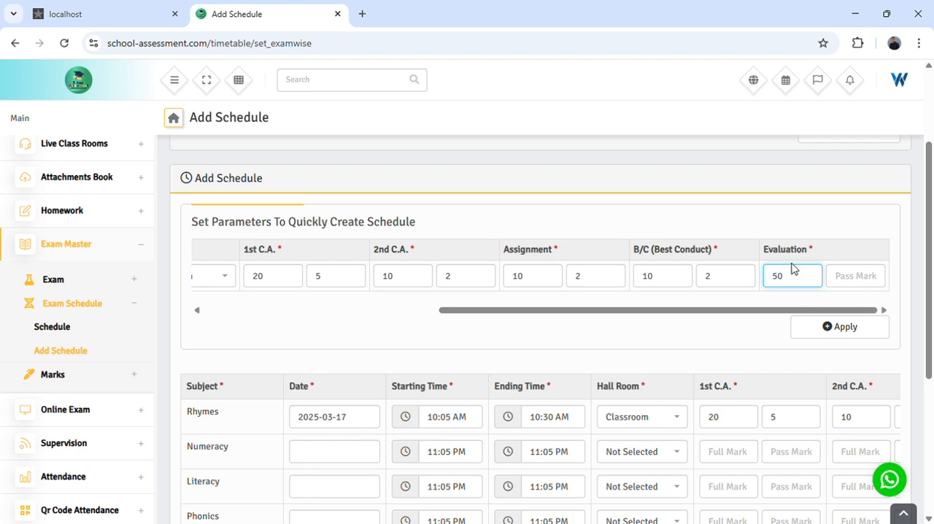
drag(813, 250, 640, 251)
click(698, 252)
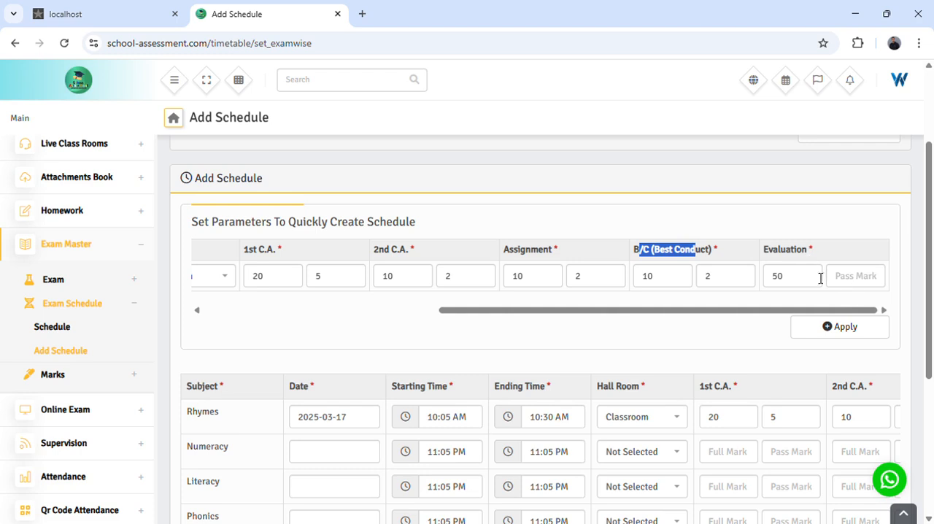
click(851, 282)
text(20)
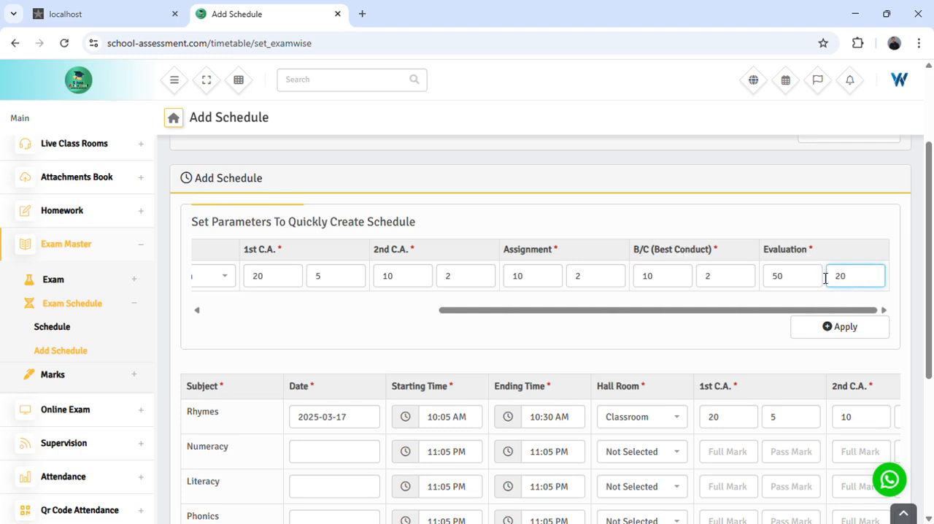
- Apply the quick schedule parameters to all subjects and save the exam schedule
click(852, 334)
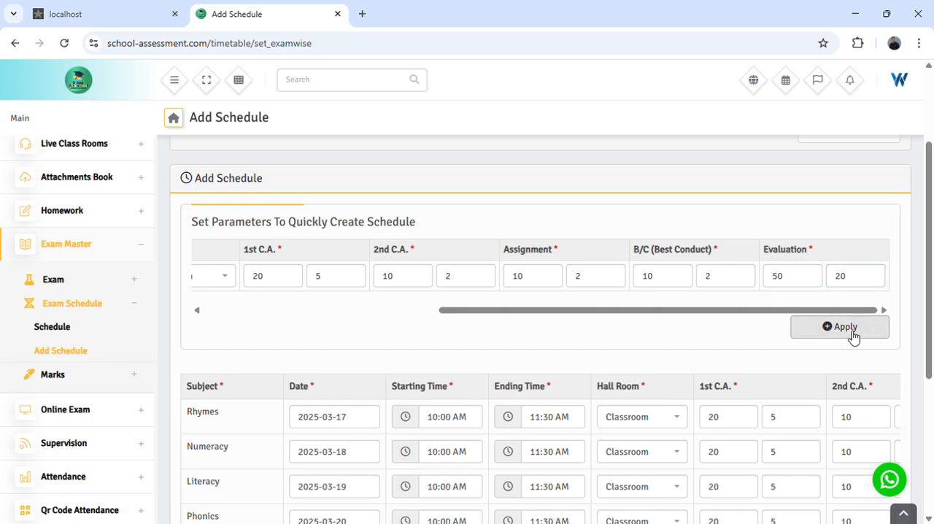
scroll(697, 296, down, 2)
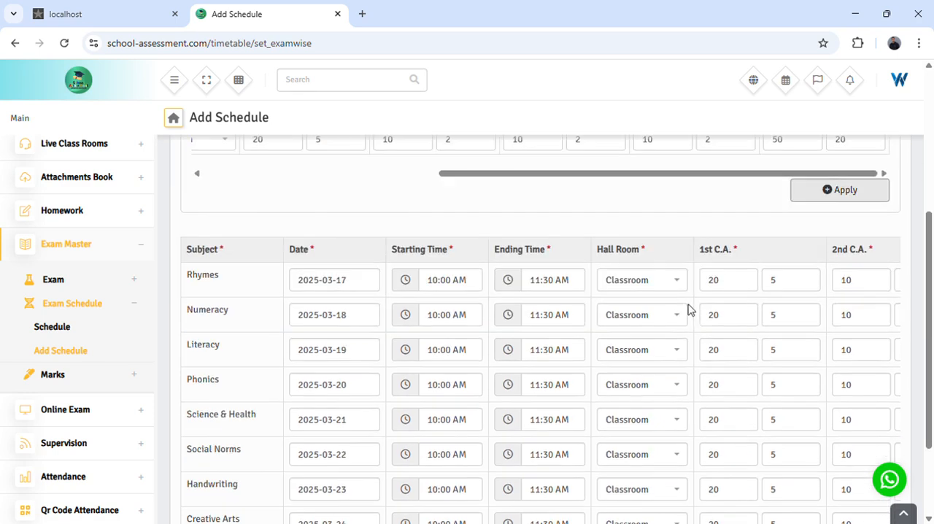
scroll(688, 310, down, 2)
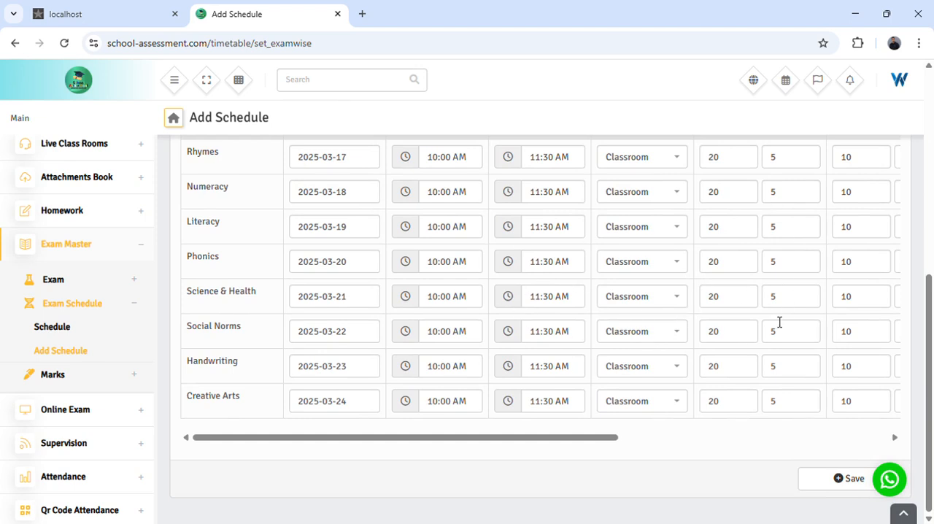
click(839, 482)
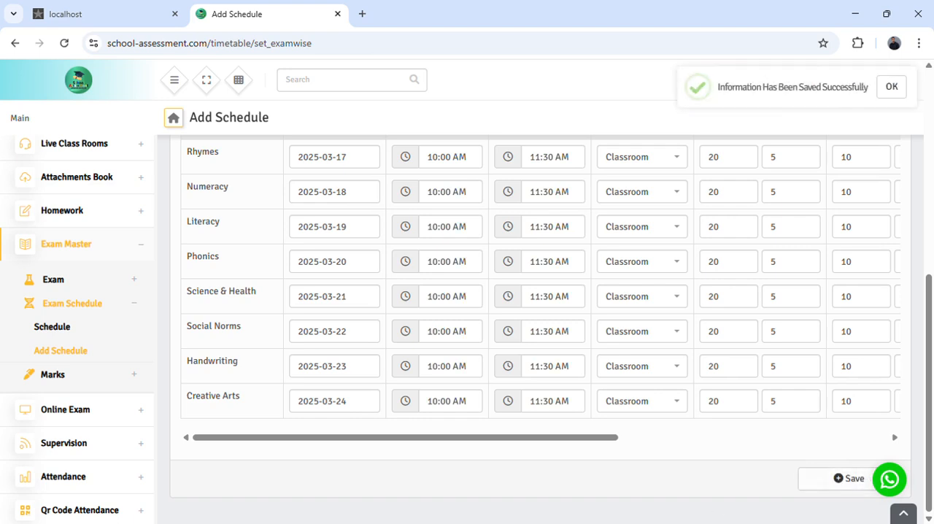
- Review the selected branch, exam and class, the quick parameters and the filled subject rows of the schedule
scroll(544, 345, up, 3)
scroll(543, 345, up, 2)
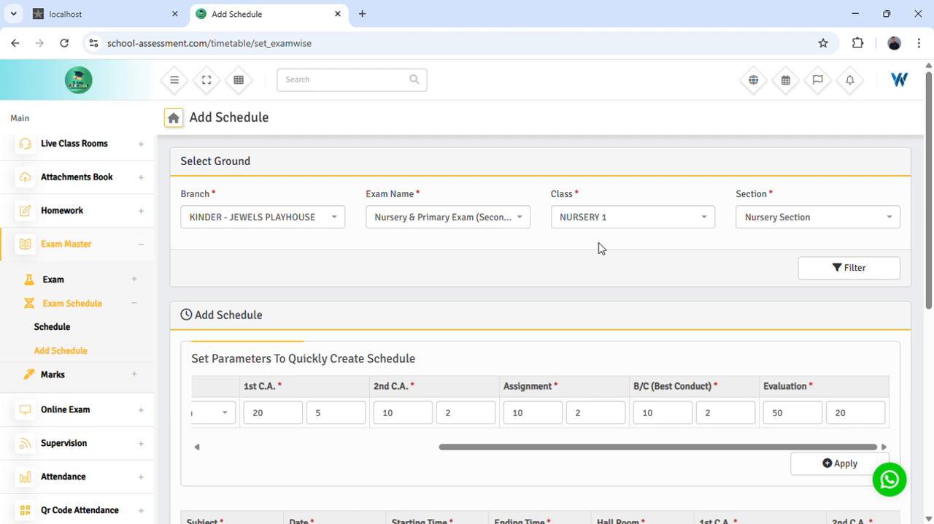
scroll(602, 314, down, 4)
scroll(602, 314, down, 1)
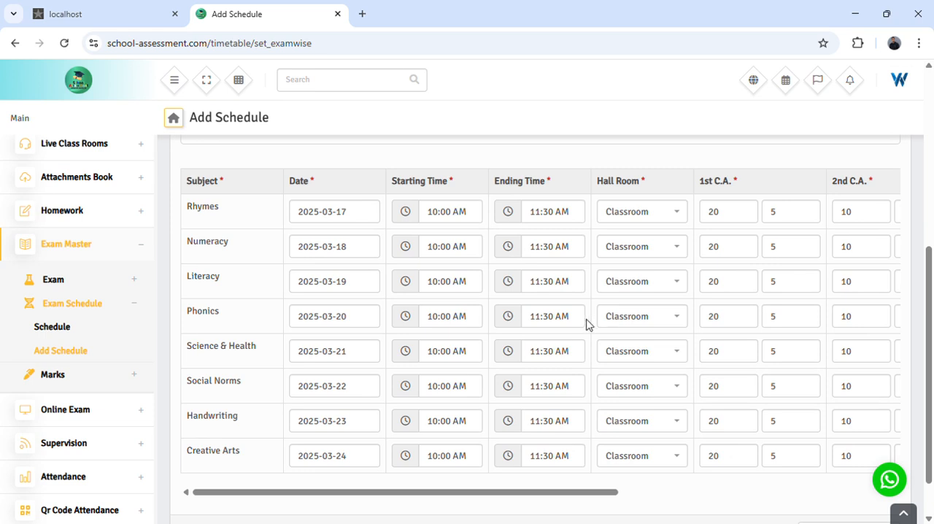
scroll(588, 323, up, 4)
scroll(586, 343, down, 5)
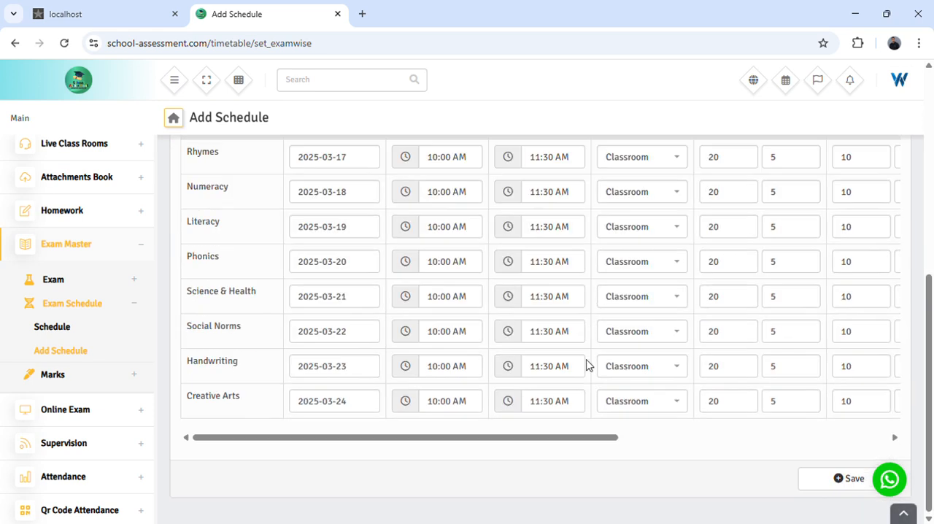
scroll(588, 313, up, 6)
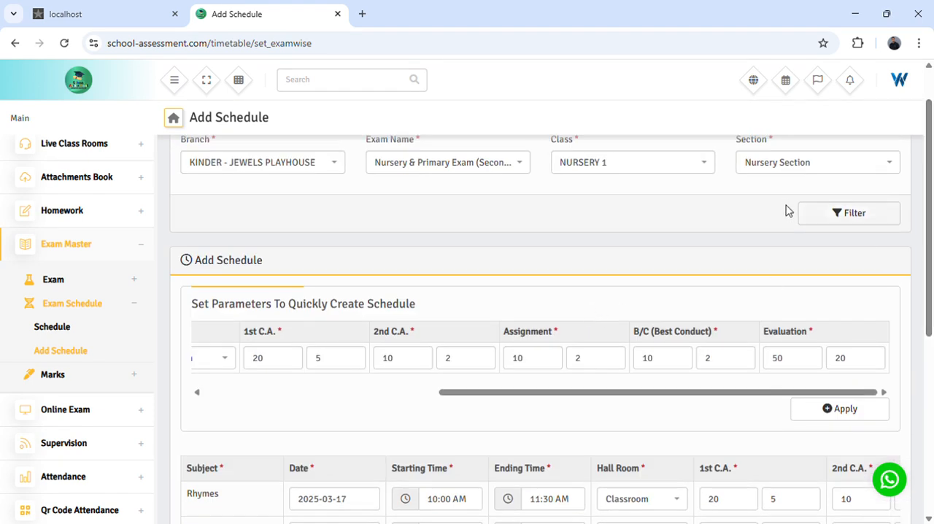
scroll(788, 292, up, 1)
scroll(807, 338, down, 2)
scroll(594, 298, down, 1)
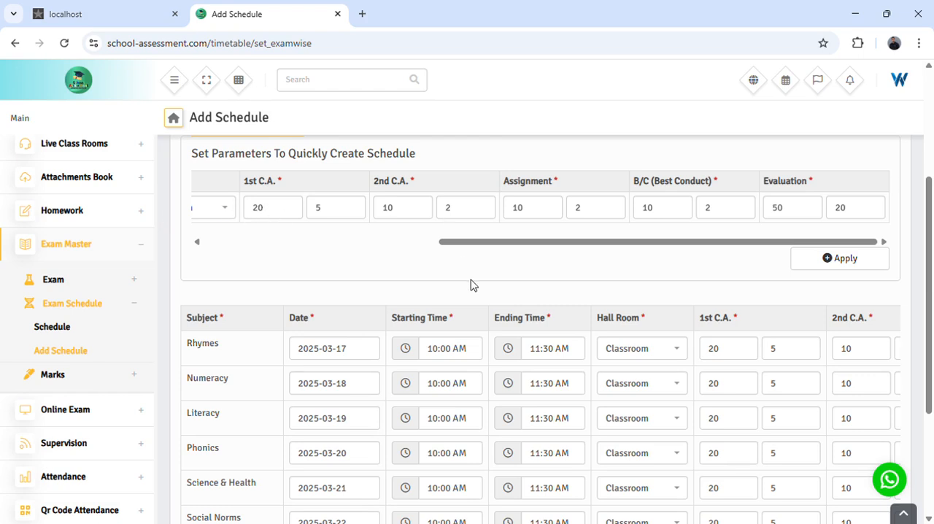
scroll(467, 266, down, 3)
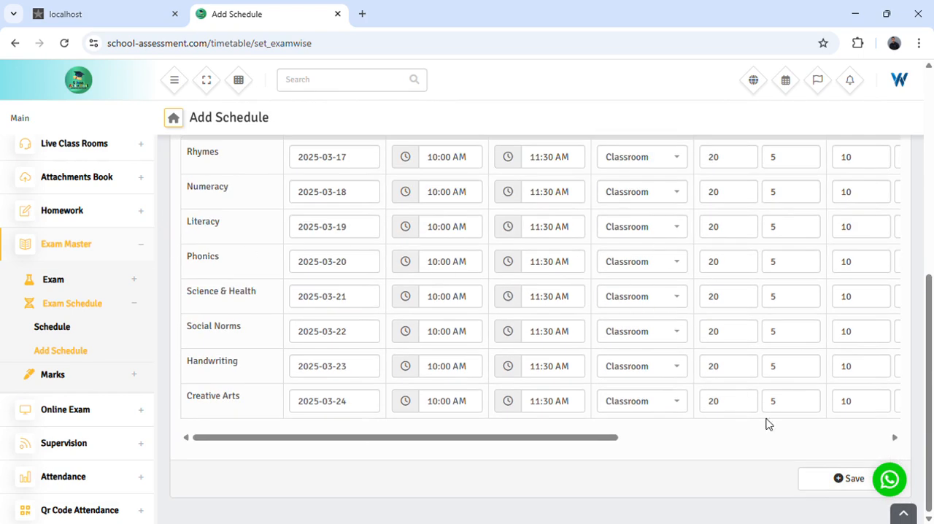
- Save the NURSERY 1 exam schedule once more
click(841, 485)
drag(746, 87, 845, 87)
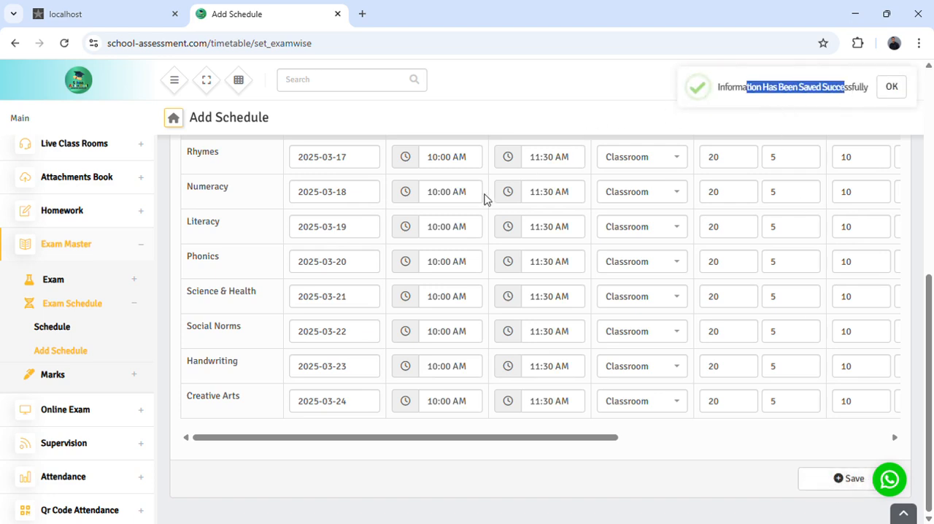
scroll(440, 277, up, 5)
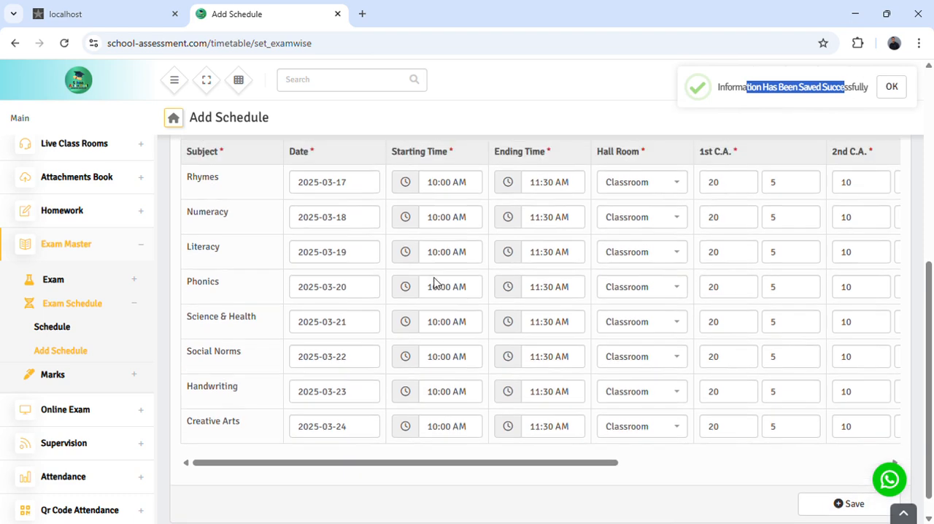
- Check the saved schedule's selection criteria, quick parameters and the dates, times and marks in the subject rows
scroll(433, 282, up, 2)
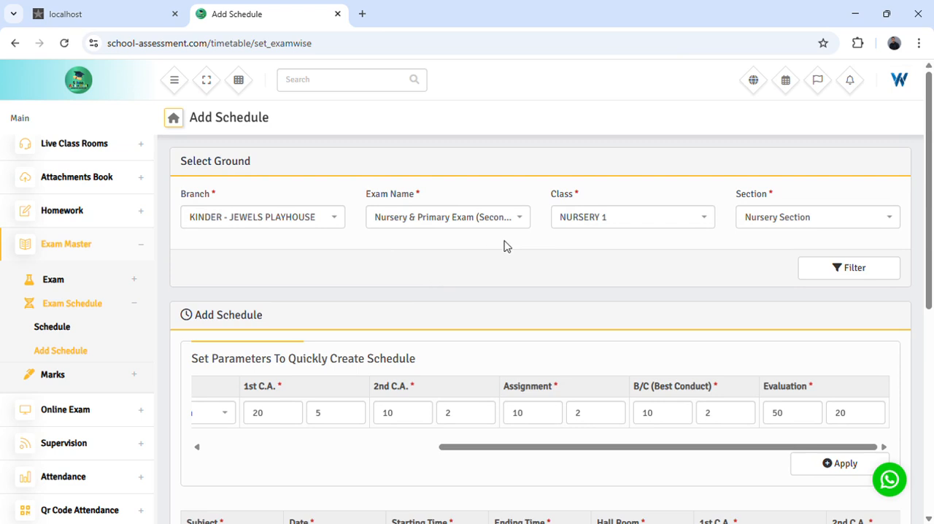
scroll(590, 316, down, 3)
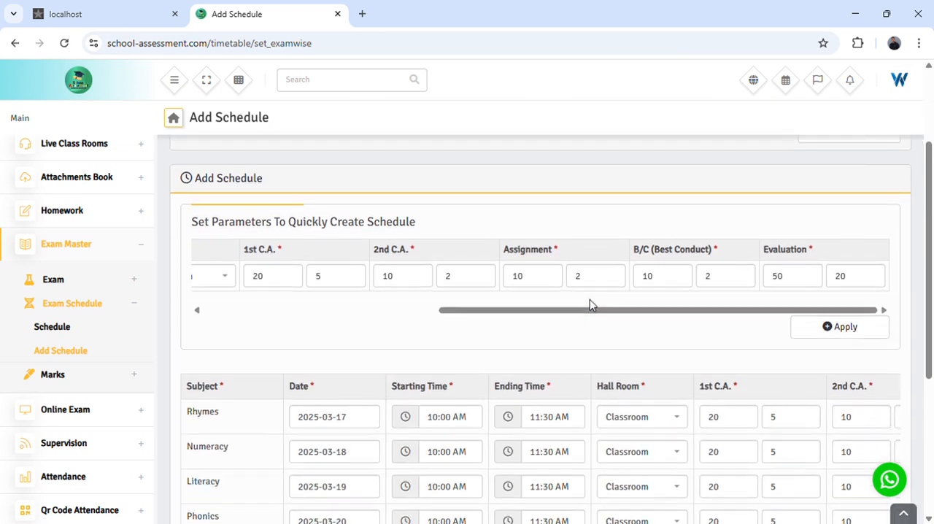
scroll(590, 306, down, 4)
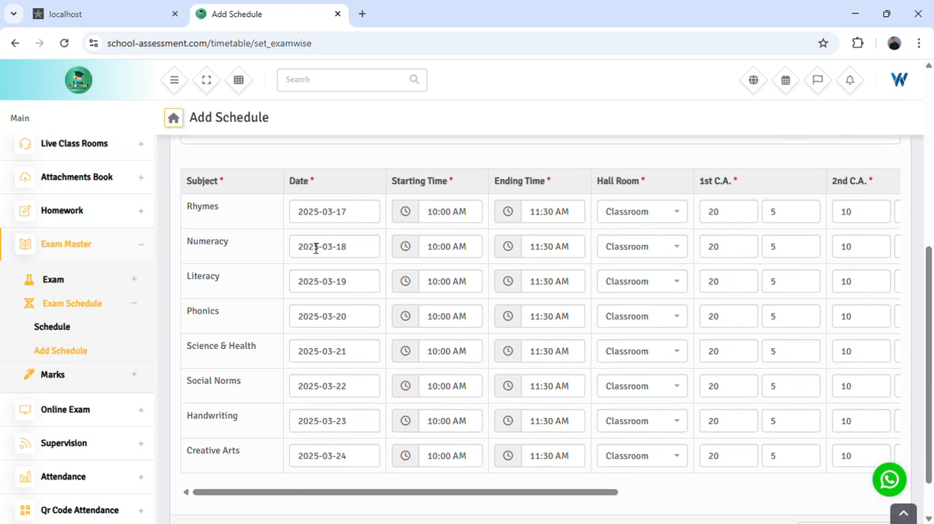
scroll(324, 256, up, 4)
scroll(355, 294, down, 3)
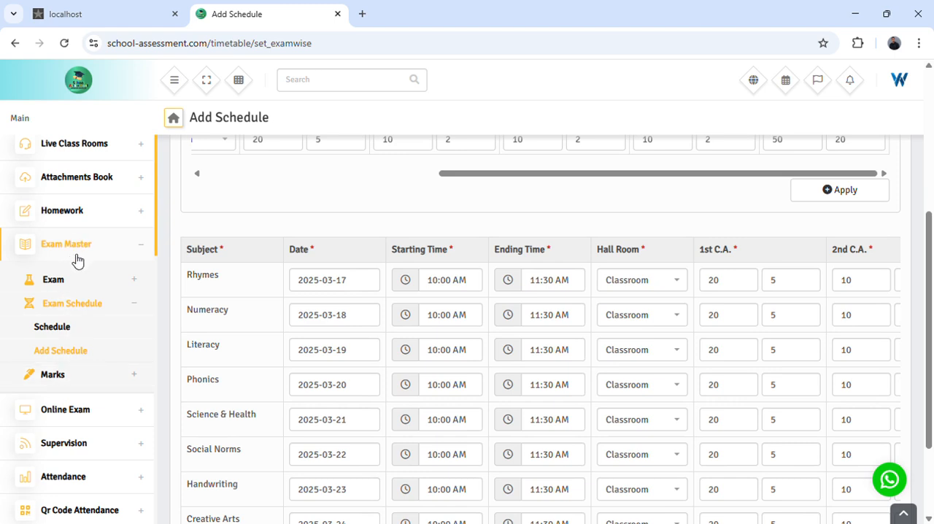
- Open the Mark Entries page of the Exam Master section
click(88, 309)
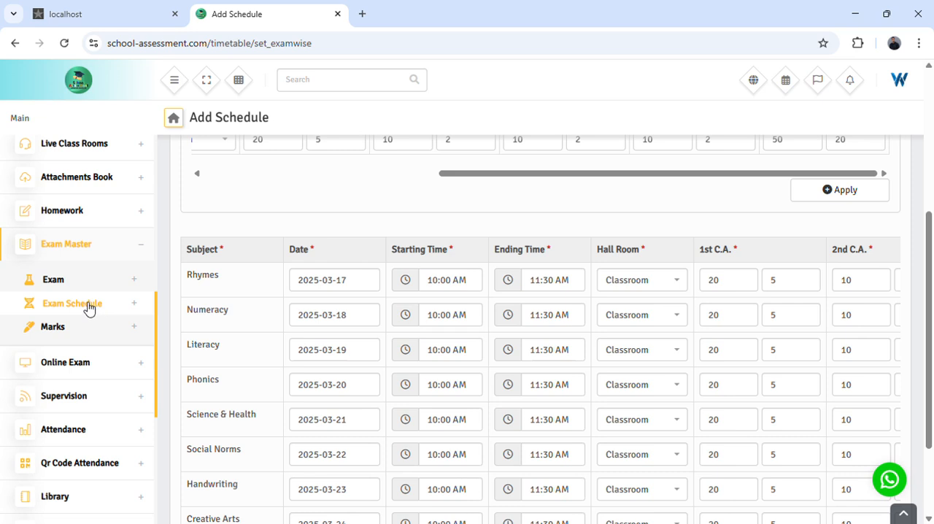
click(88, 310)
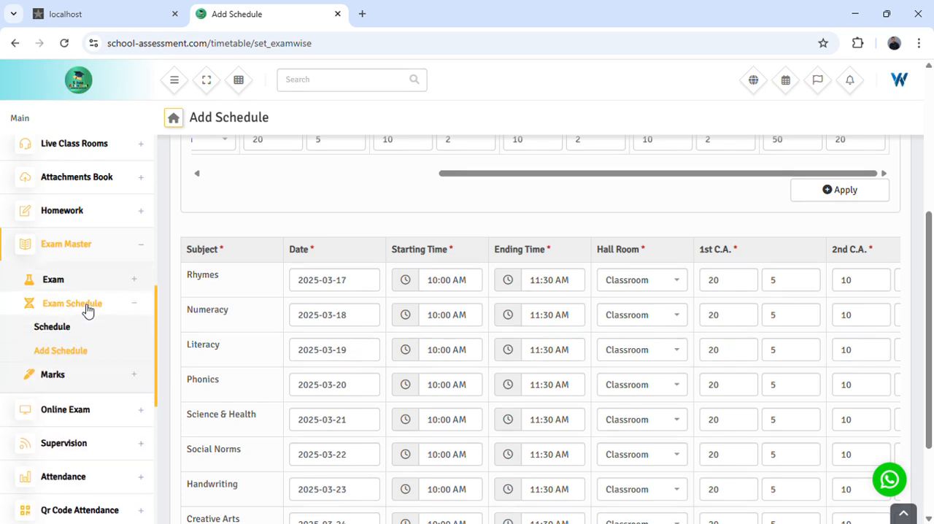
click(88, 310)
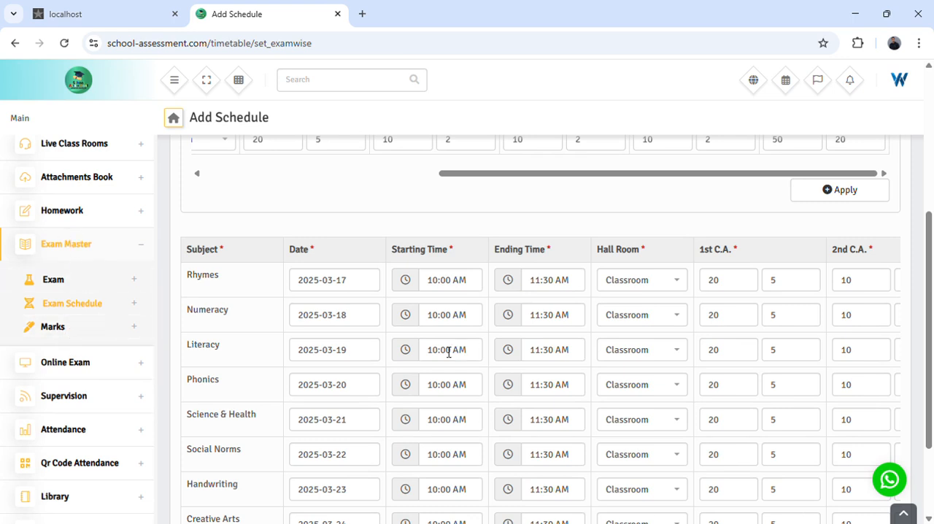
click(66, 330)
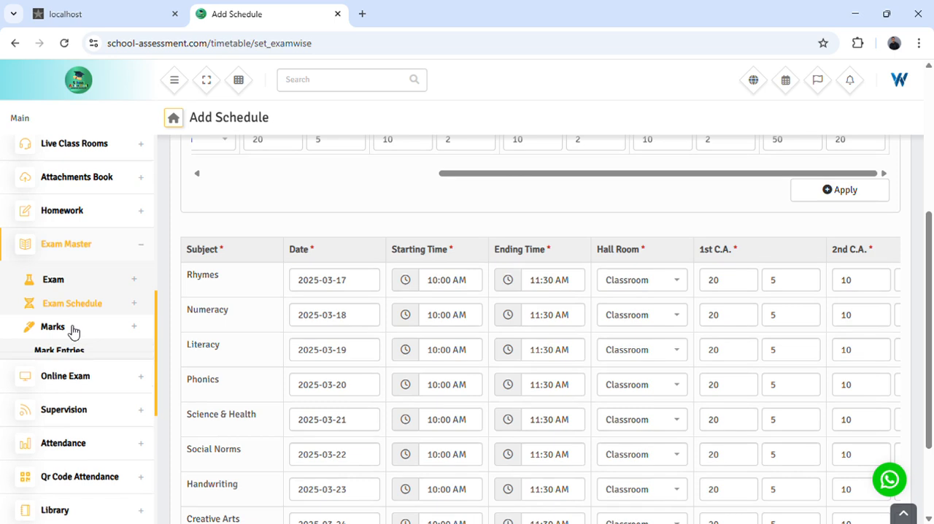
click(65, 357)
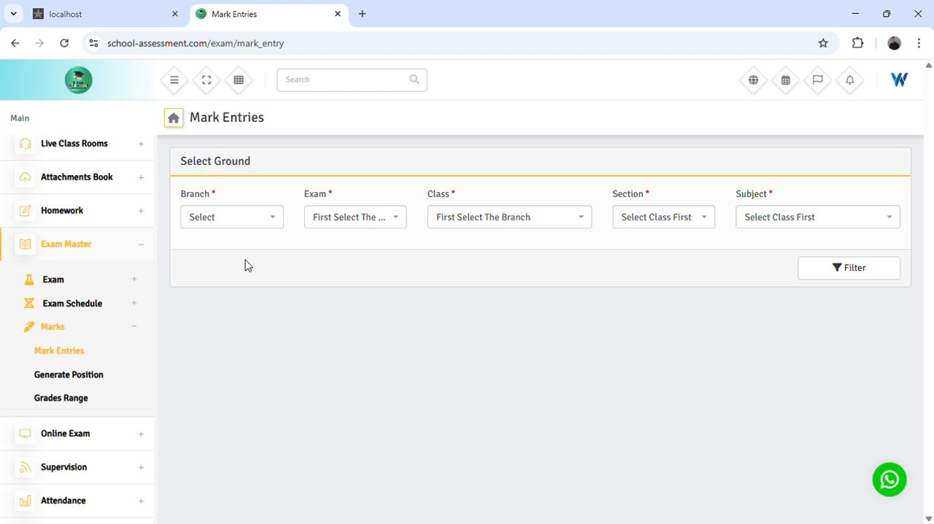
- Choose the KINDER - JEWELS PLAYHOUSE branch and the Nursery & Primary Exam (Second Term) for the mark entries
click(222, 224)
click(228, 320)
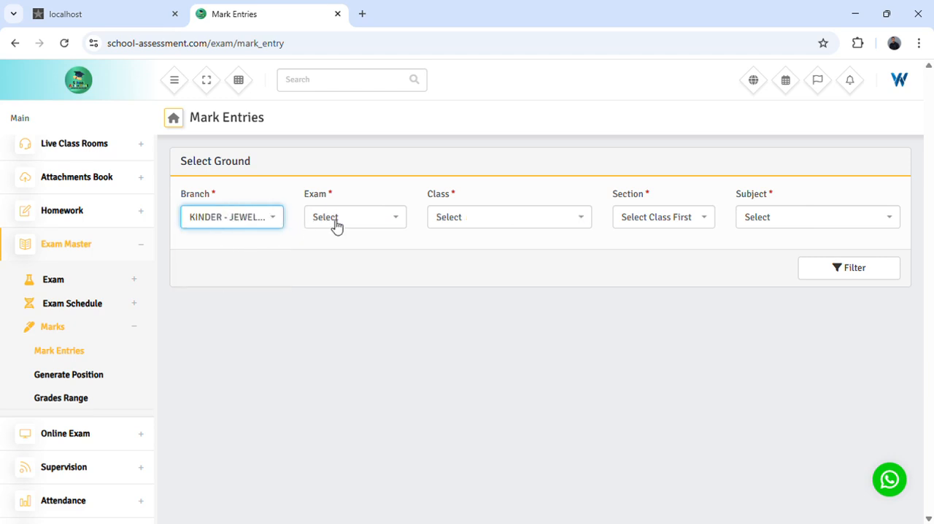
click(341, 306)
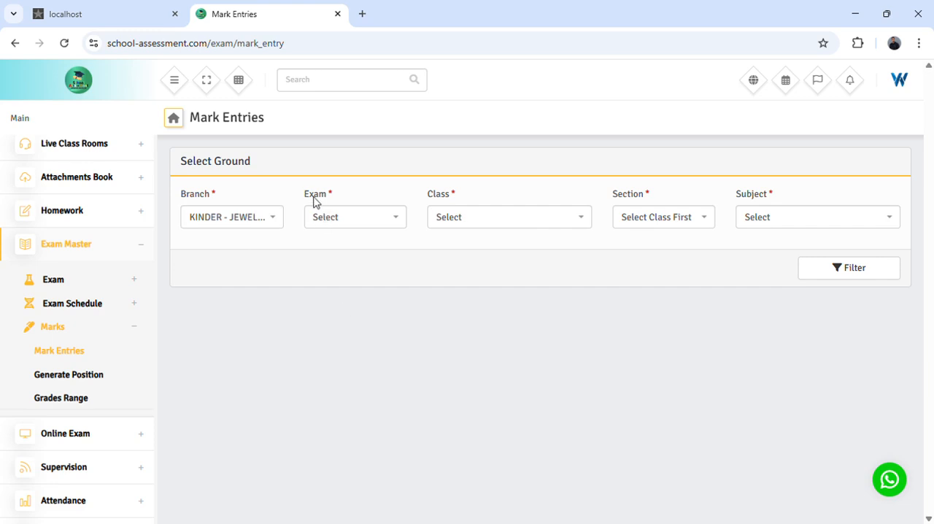
click(351, 225)
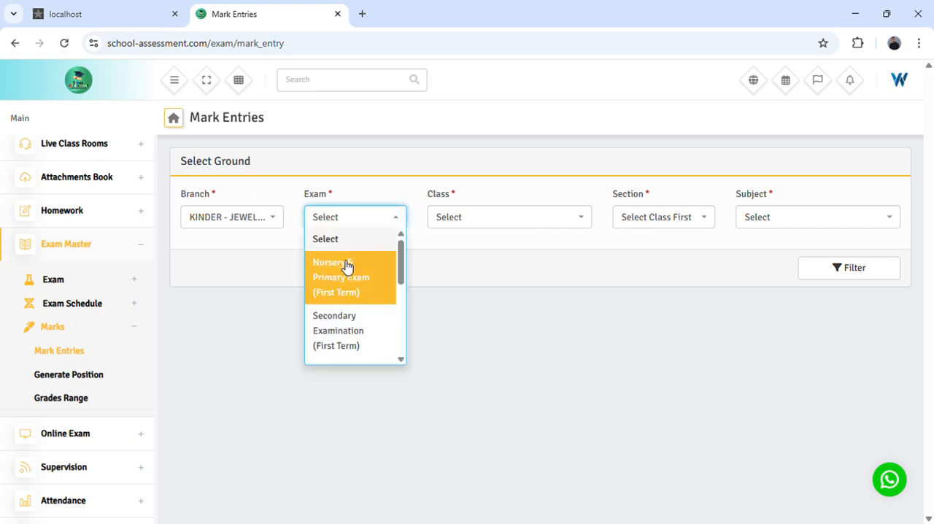
scroll(358, 312, down, 2)
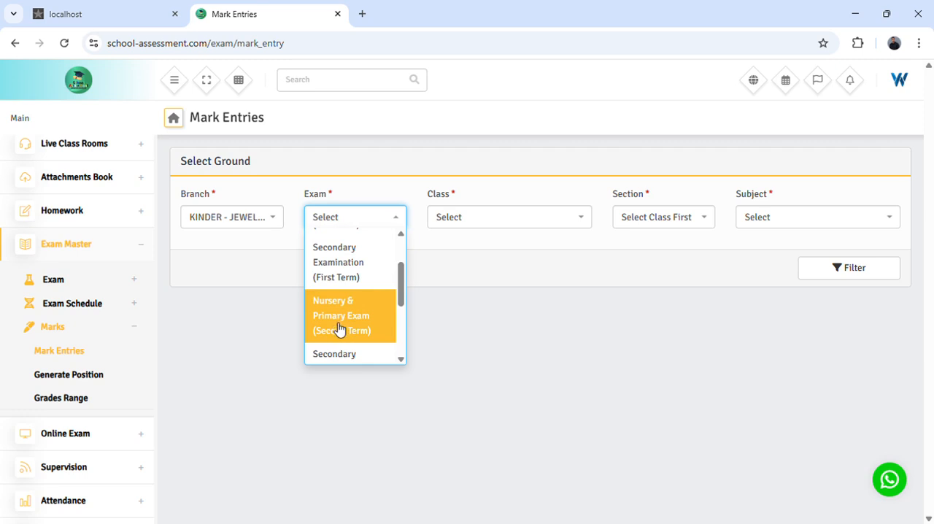
click(340, 332)
- Set the class to NURSERY 1 and the section to Nursery Section
click(482, 224)
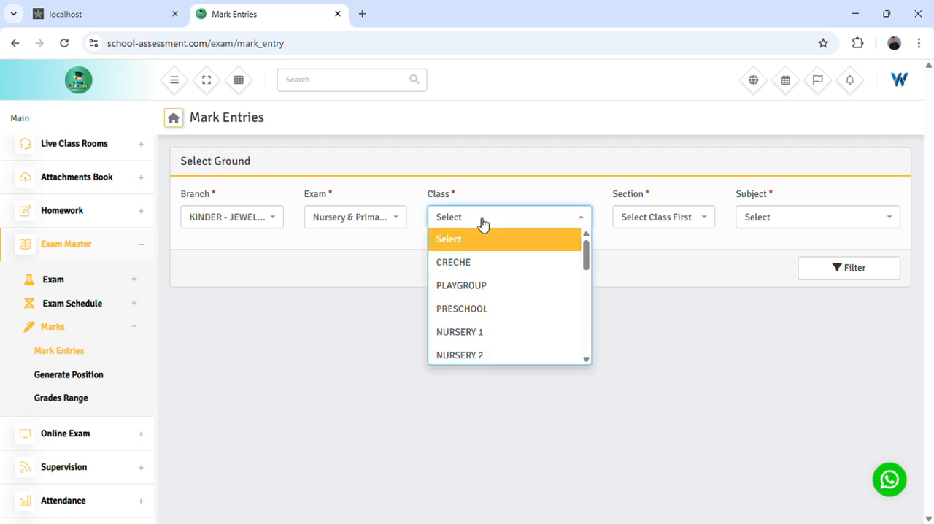
click(491, 339)
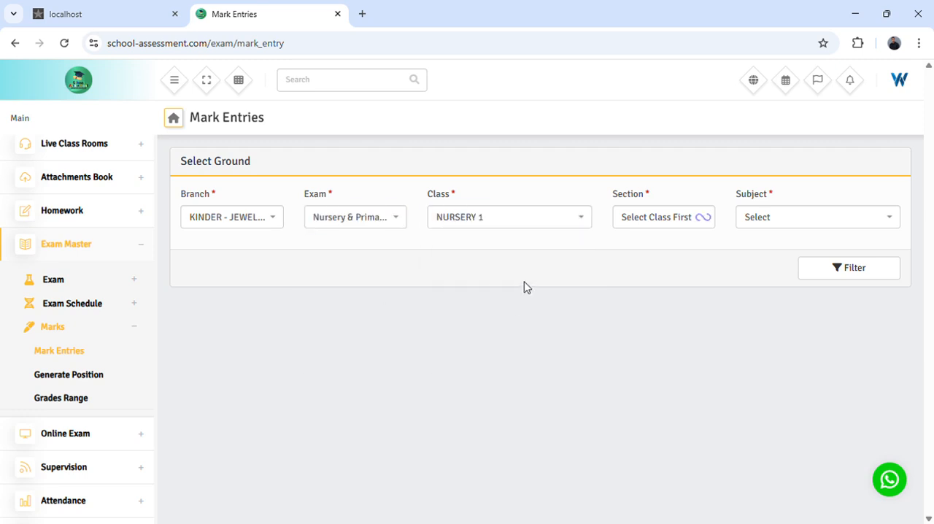
click(665, 222)
click(656, 264)
- Look through the subjects available for NURSERY 1 in the mark entry criteria
click(767, 226)
click(767, 225)
click(772, 228)
click(772, 228)
click(765, 229)
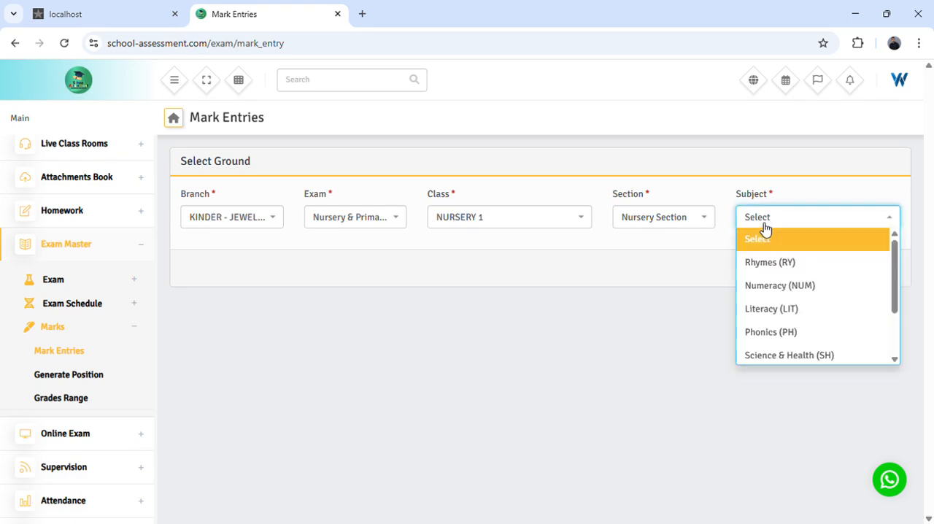
click(705, 274)
click(771, 223)
scroll(782, 329, down, 1)
scroll(786, 291, up, 3)
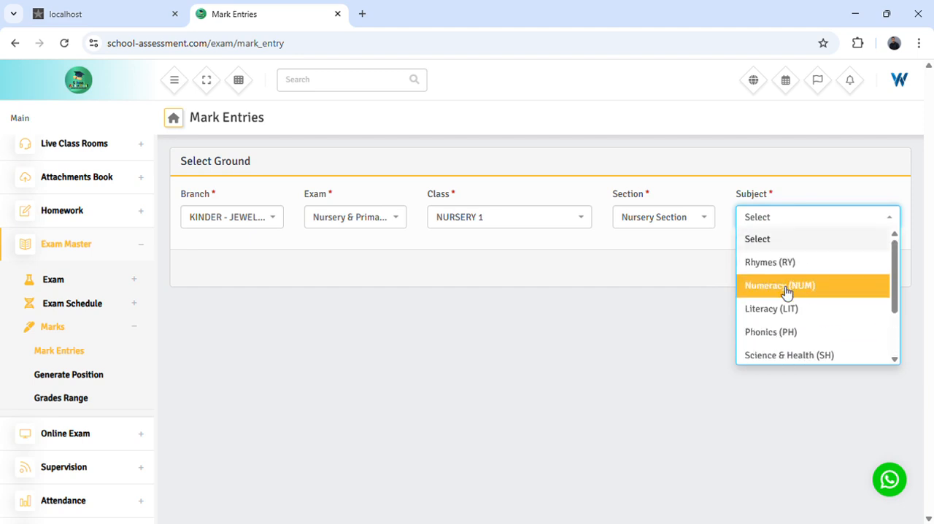
scroll(787, 277, down, 1)
scroll(767, 328, down, 1)
click(663, 296)
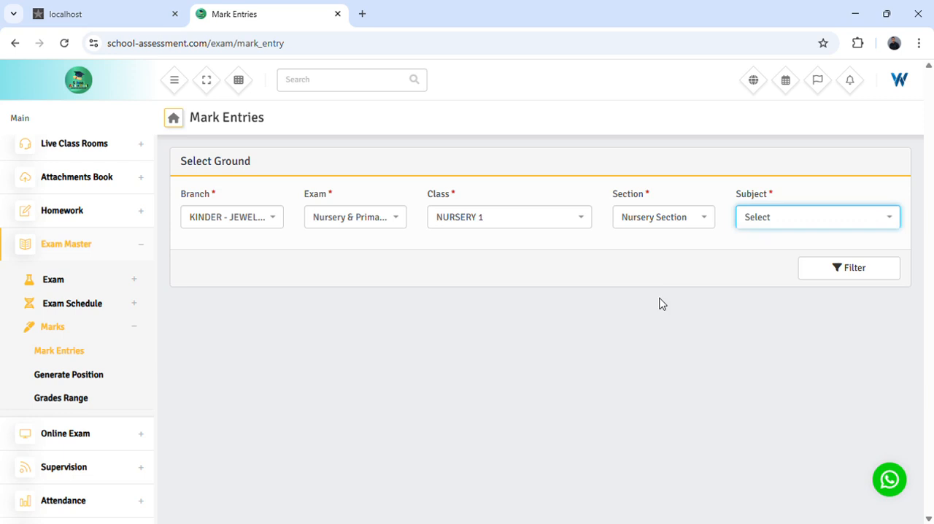
click(777, 220)
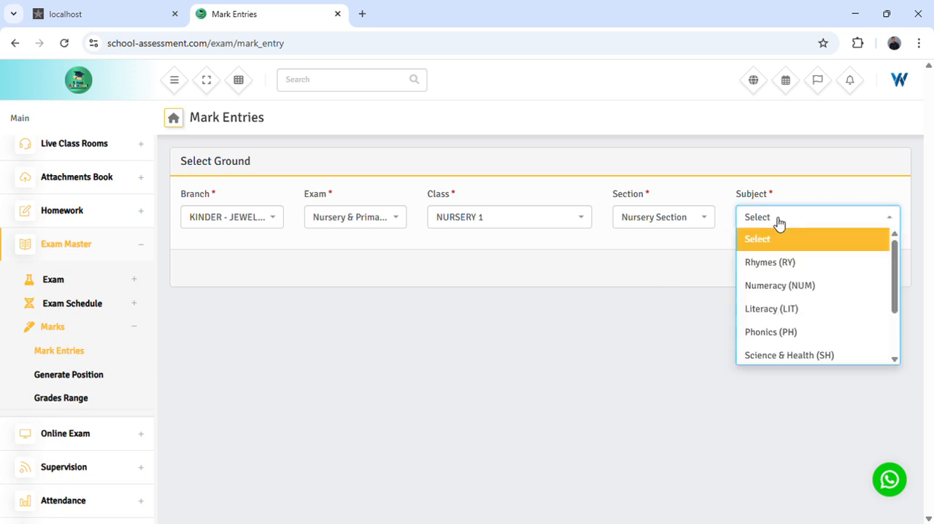
scroll(780, 278, down, 1)
scroll(778, 321, up, 2)
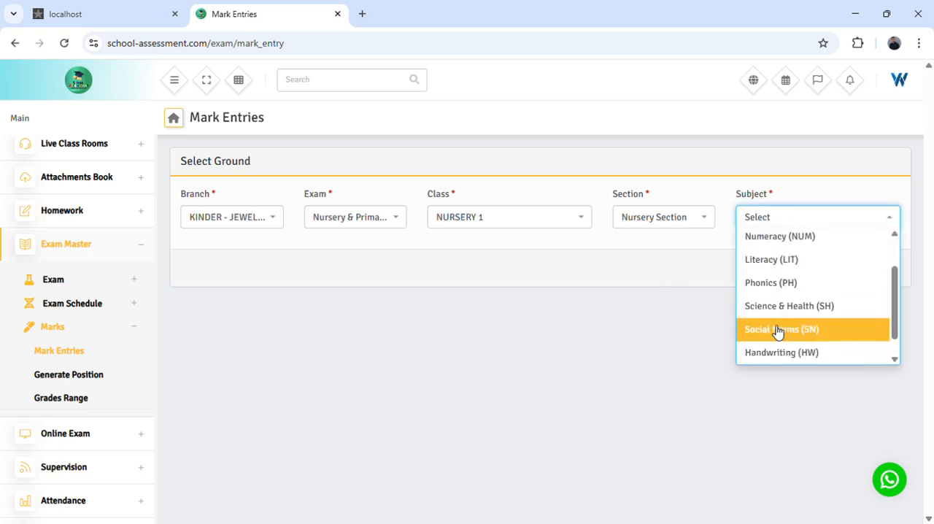
click(680, 275)
- Select Rhymes (RY) as the subject and filter to load the mark entry table
click(769, 226)
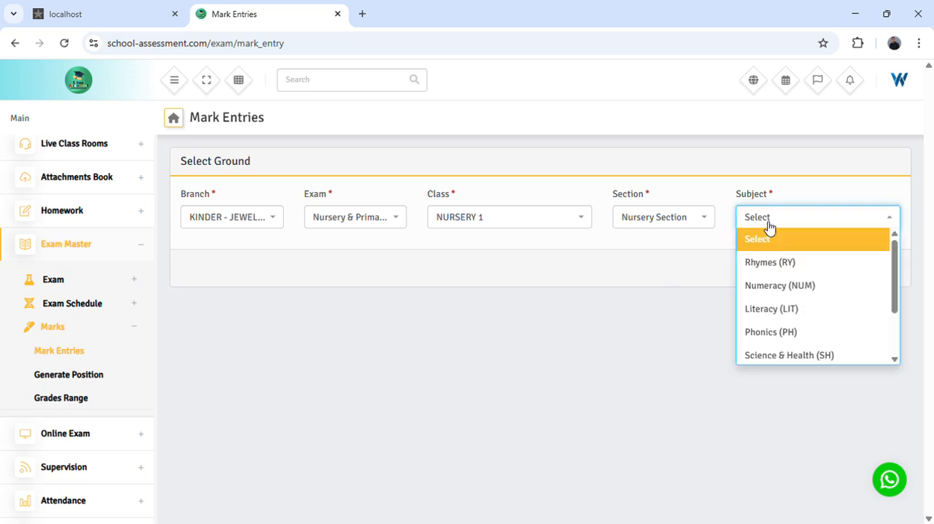
click(782, 267)
click(856, 271)
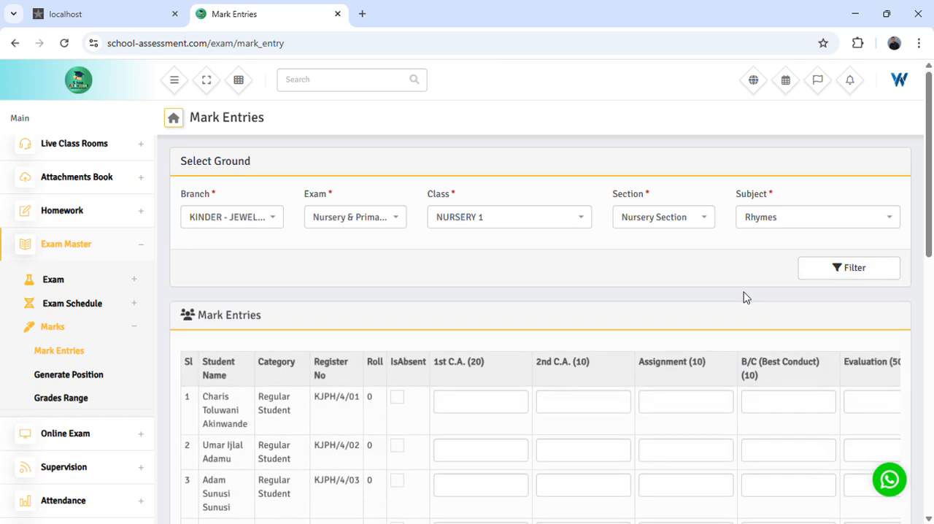
- Examine the student list and the mark columns of the Rhymes mark entry table
scroll(746, 297, down, 1)
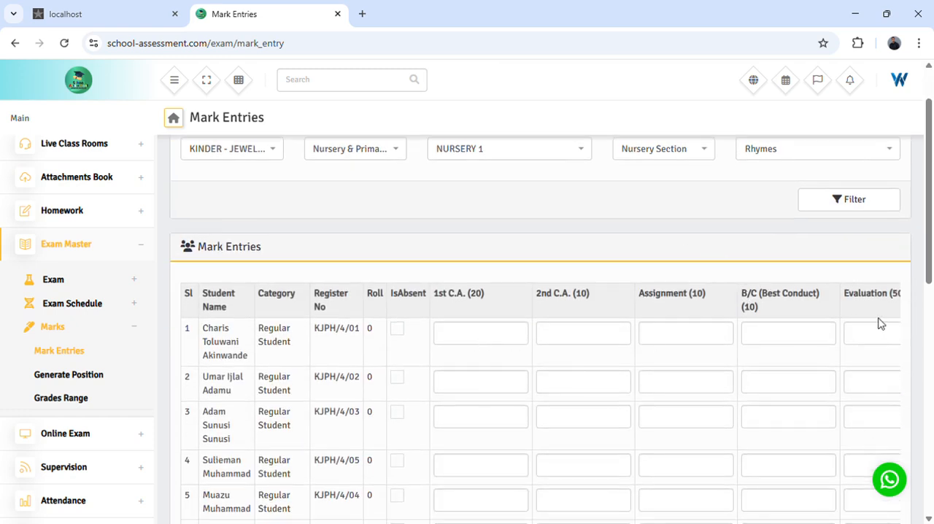
scroll(239, 343, down, 1)
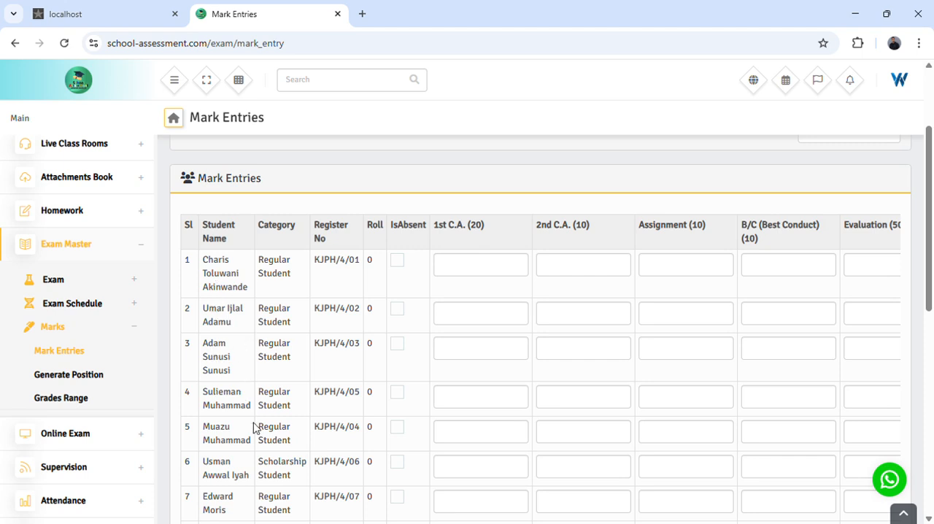
scroll(228, 429, down, 3)
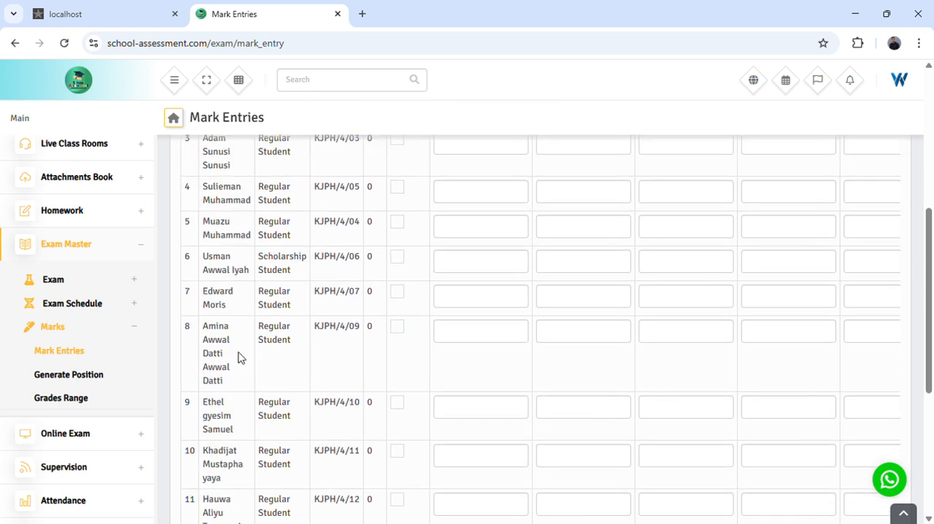
scroll(239, 356, up, 1)
scroll(240, 356, down, 5)
scroll(239, 356, up, 6)
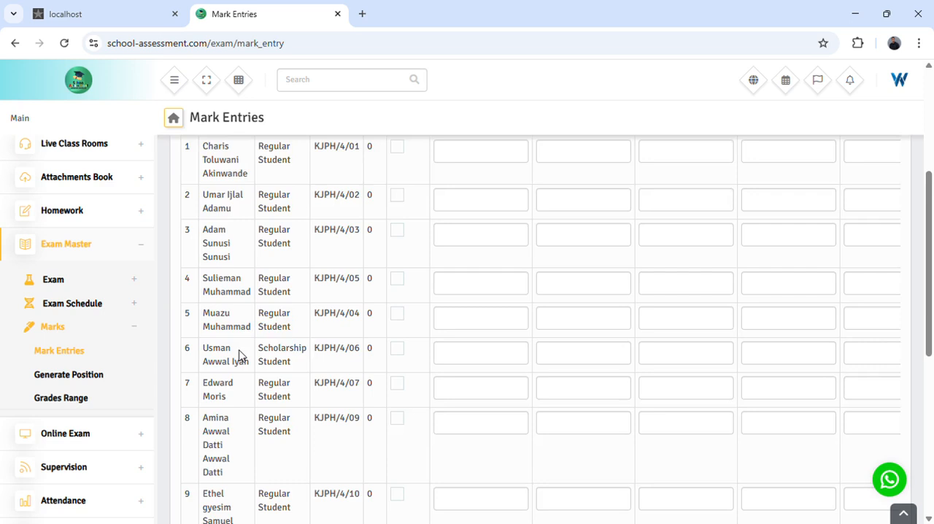
scroll(239, 356, up, 1)
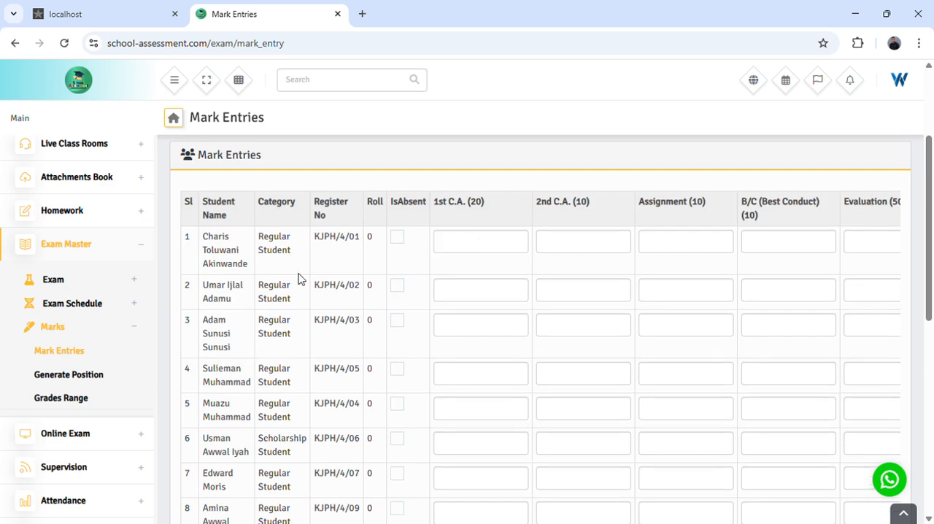
scroll(319, 267, up, 2)
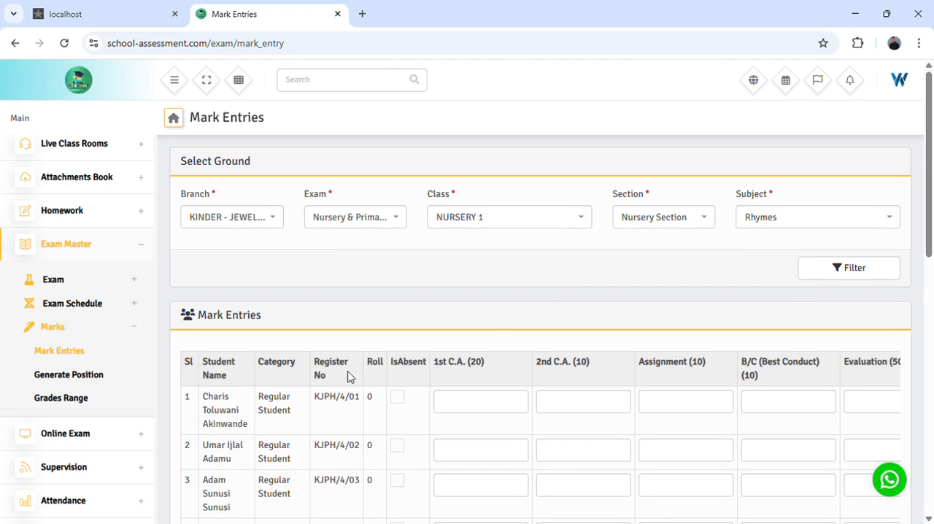
- Enter the first student's Rhymes marks: 1st C.A. 15, 2nd C.A. 5, Assignment 6, B/C (Best Conduct) 8 and Evaluation 45
drag(391, 362, 428, 367)
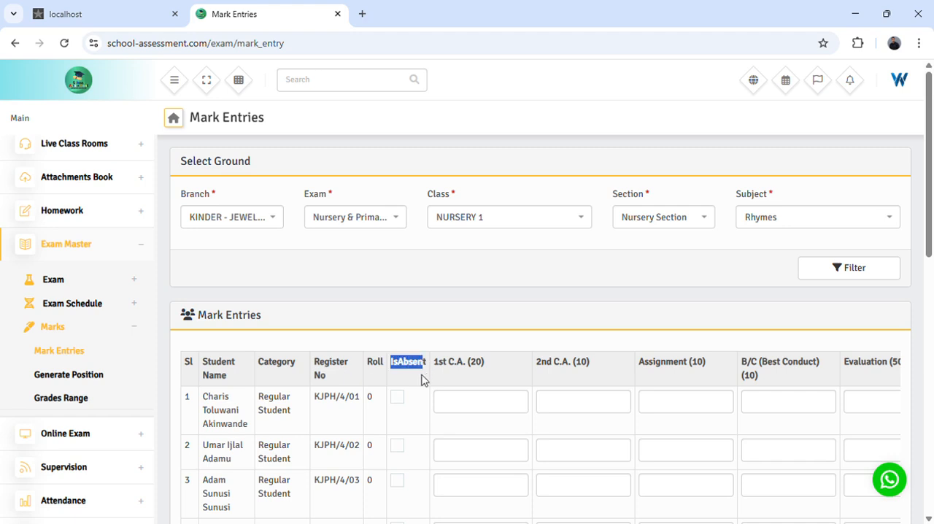
click(400, 406)
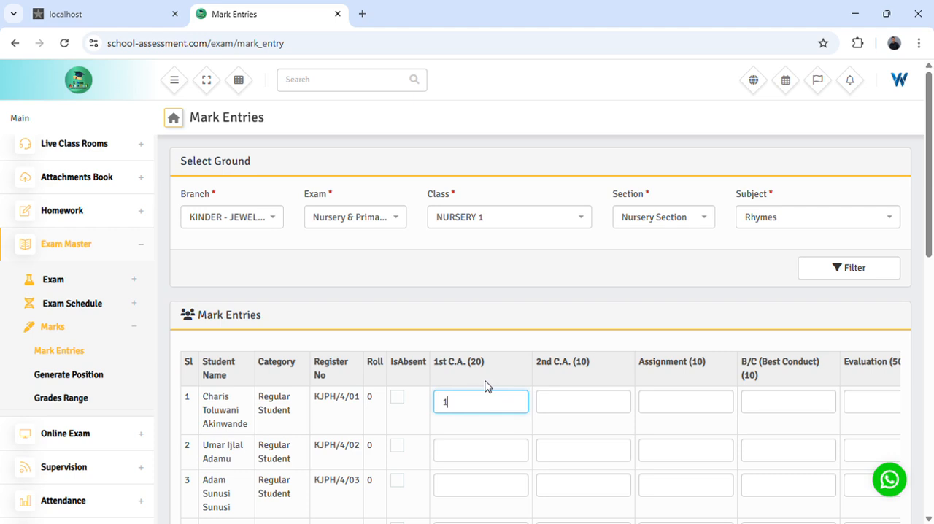
double_click(585, 369)
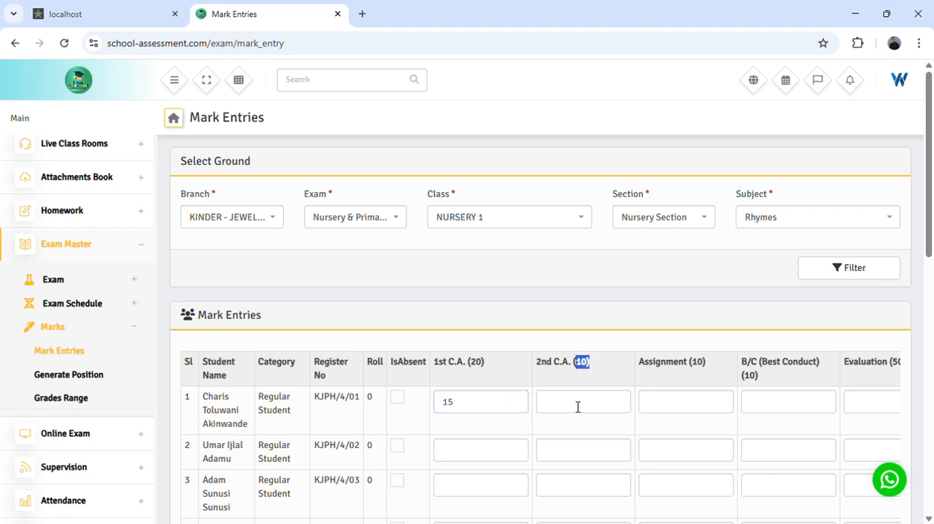
click(575, 407)
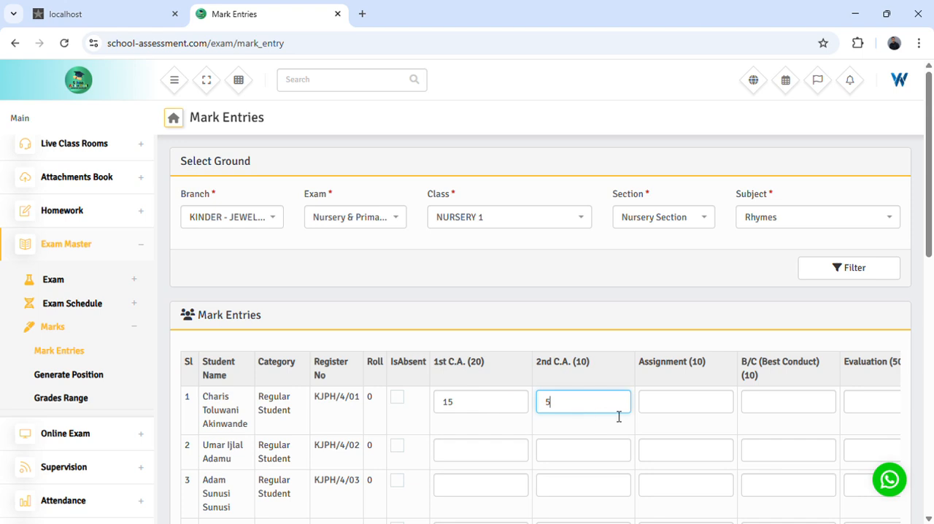
click(689, 401)
text(6)
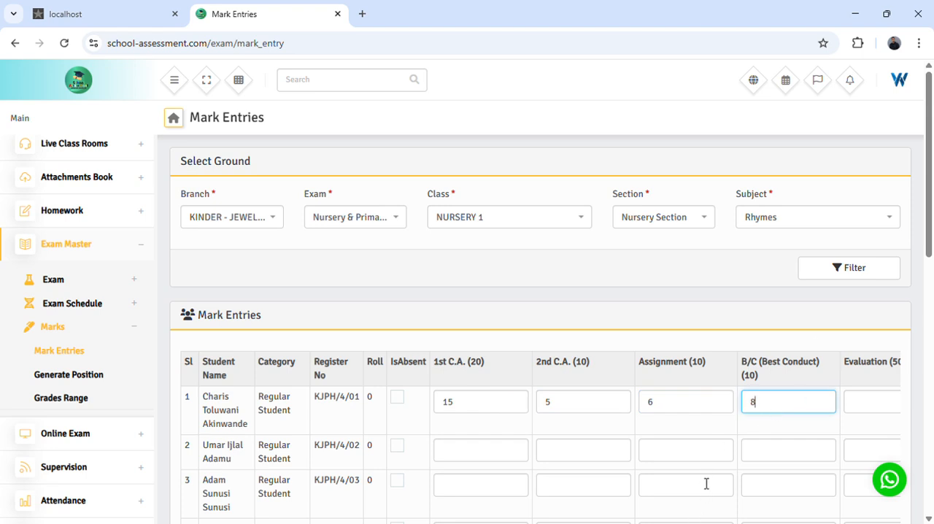
scroll(706, 483, down, 1)
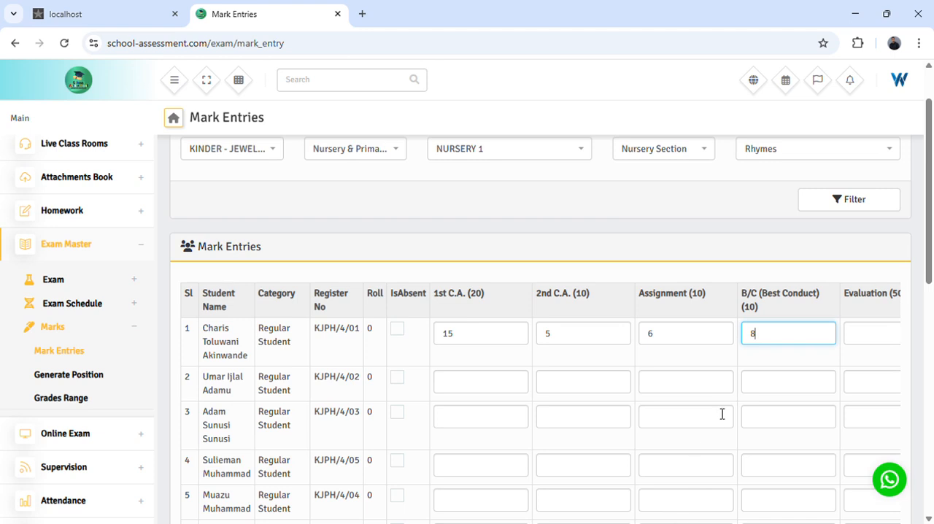
scroll(721, 413, down, 1)
click(875, 265)
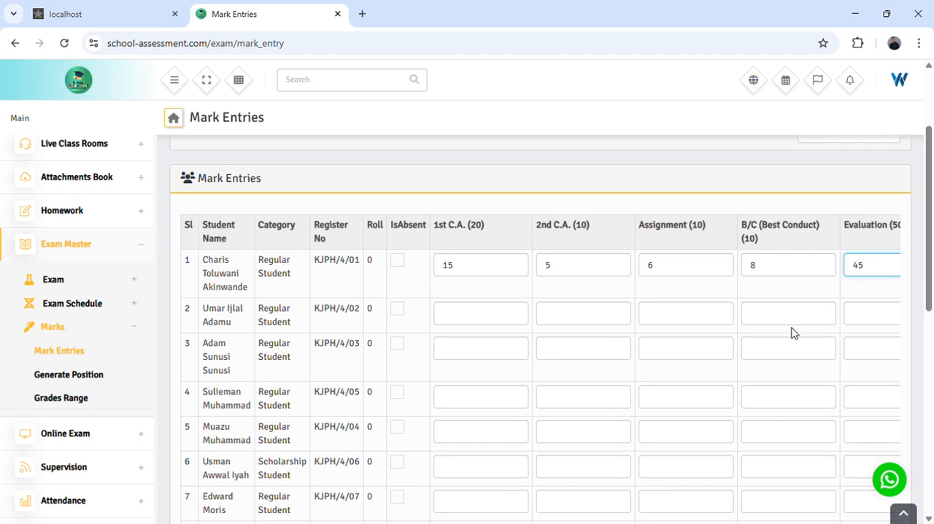
- Enter the second student's Rhymes marks: 1st C.A. 12, 2nd C.A. 10, Assignment 7, B/C (Best Conduct) 7 and Evaluation 40
scroll(775, 356, right, 2)
scroll(774, 356, left, 2)
click(606, 322)
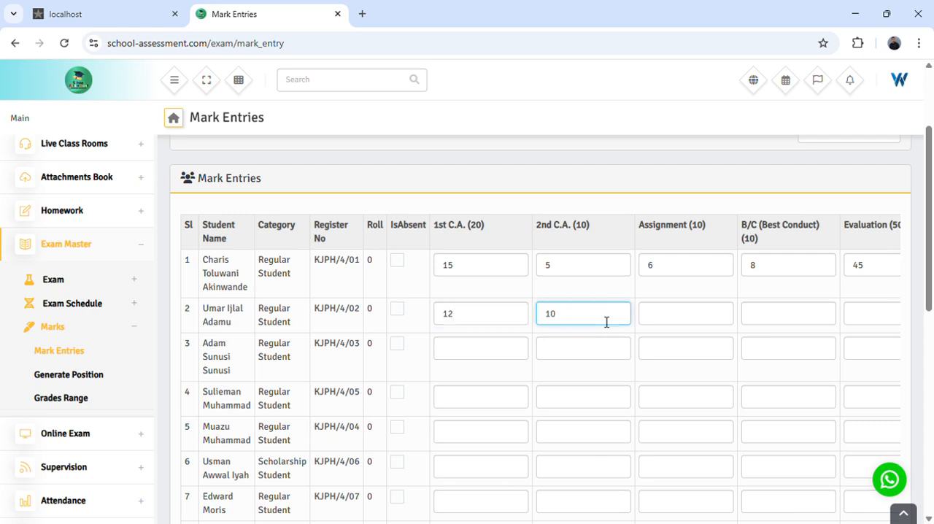
click(676, 321)
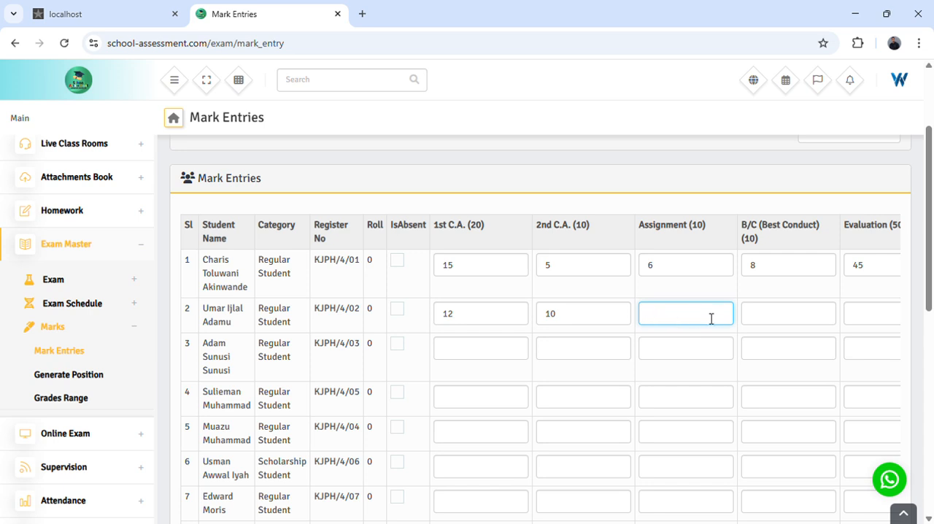
click(783, 323)
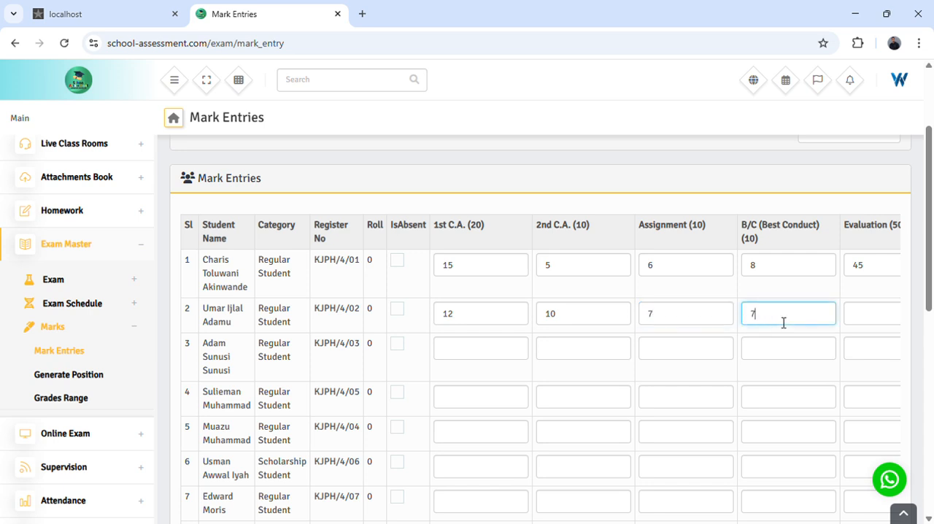
text(40)
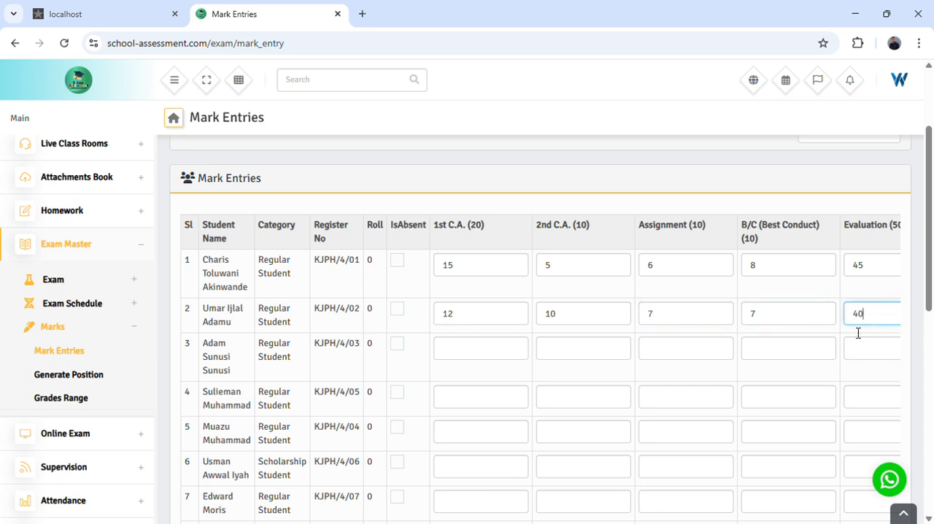
- Enter the third student's Rhymes marks: 1st C.A. 20, 2nd C.A. 8, Assignment 9, B/C (Best Conduct) 9 and Evaluation 30
scroll(508, 370, down, 4)
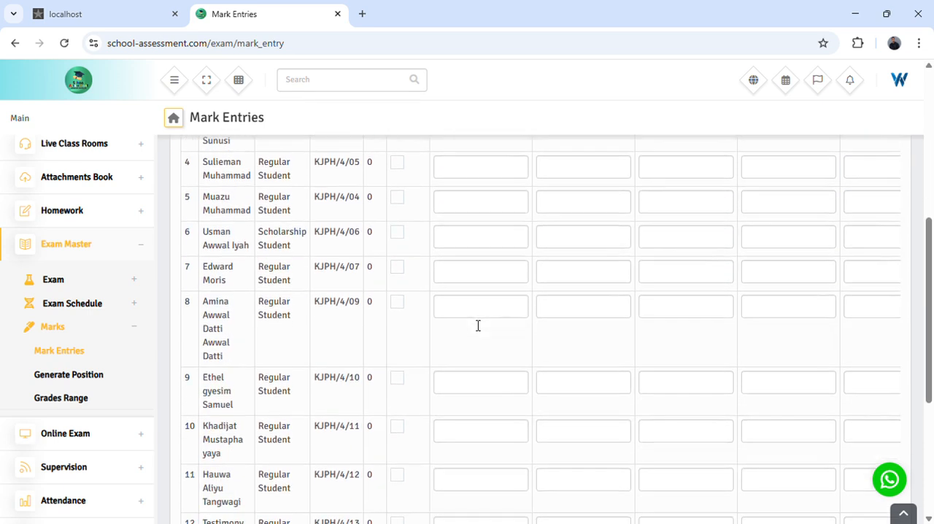
scroll(472, 305, up, 5)
scroll(476, 292, down, 7)
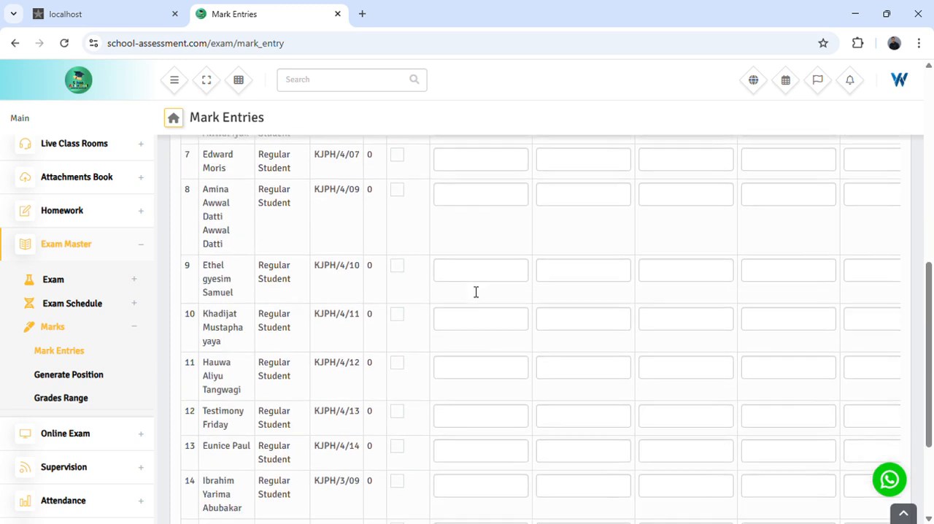
scroll(476, 291, down, 1)
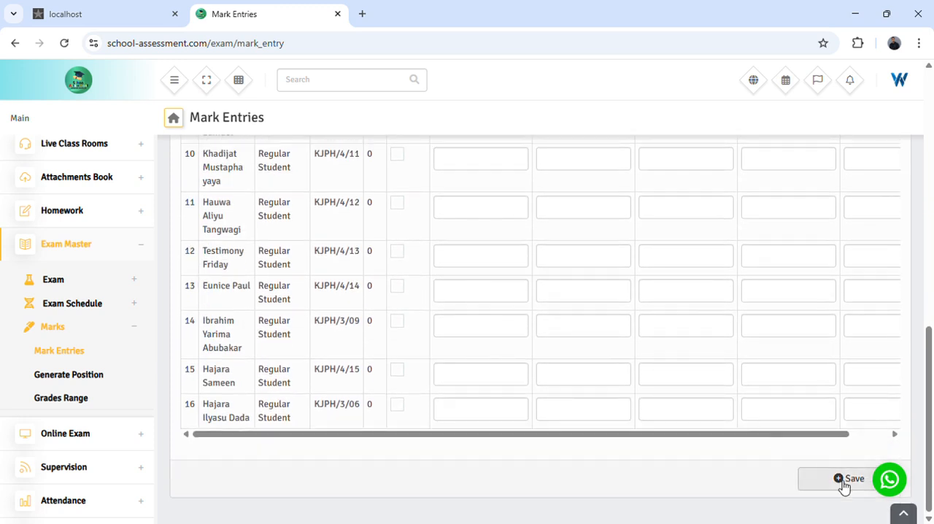
scroll(534, 306, up, 4)
scroll(496, 268, up, 3)
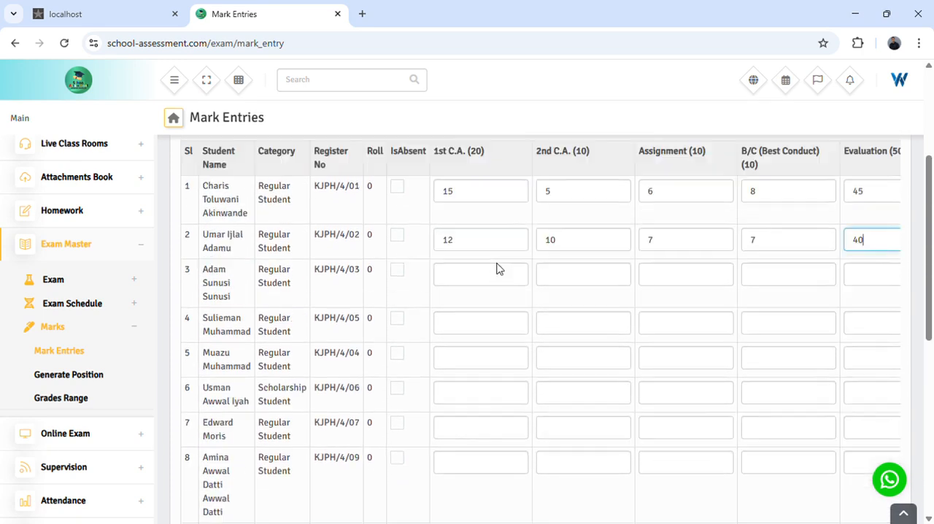
click(473, 334)
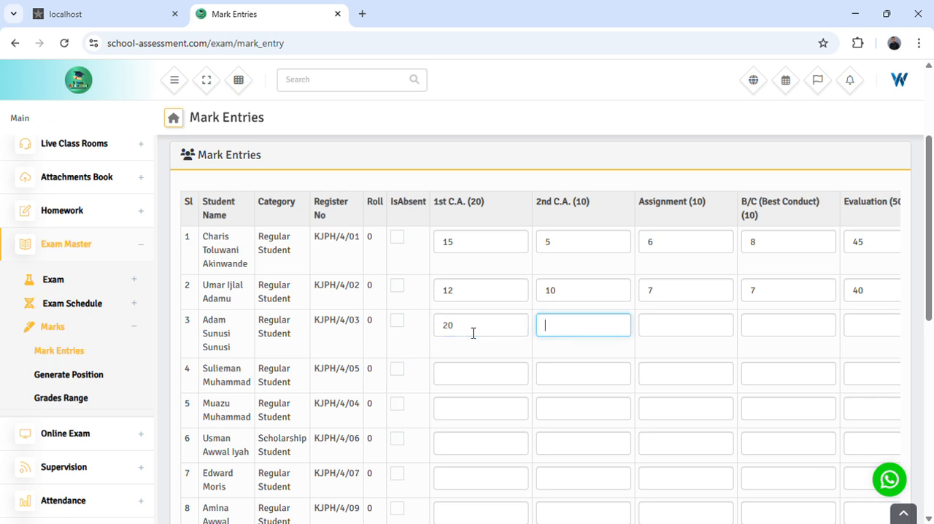
key(Tab)
text(9)
key(Tab)
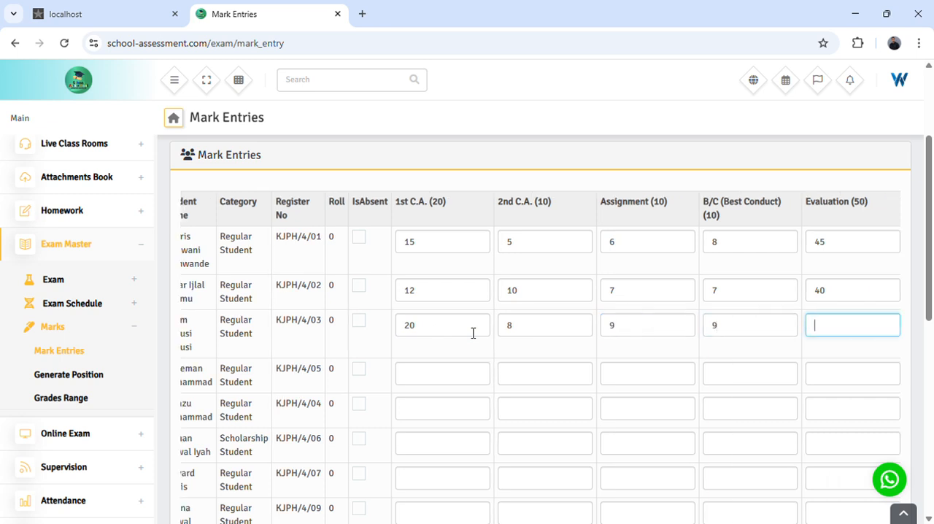
key(Tab)
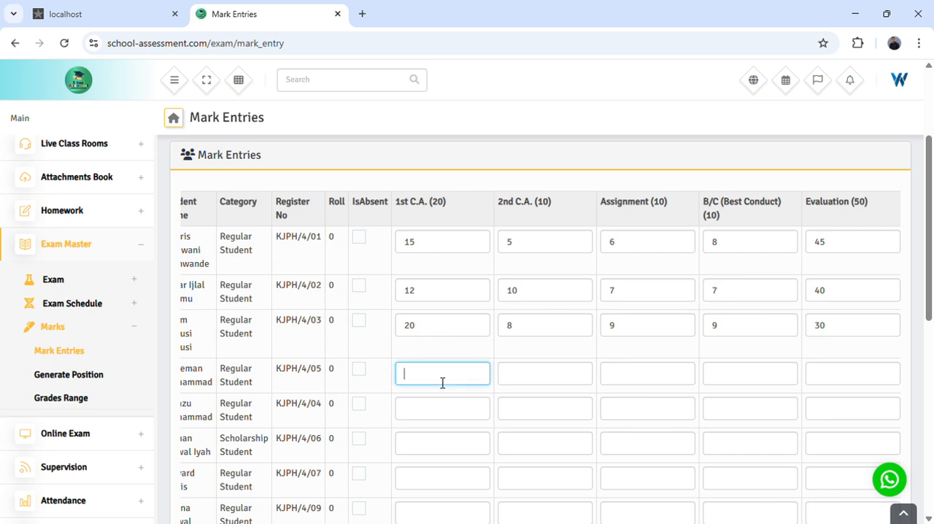
- Enter the fourth student's Rhymes marks: 1st C.A. 19, 2nd C.A. 8, Assignment 8, B/C (Best Conduct) 8 and Evaluation 20
text(19)
key(Tab)
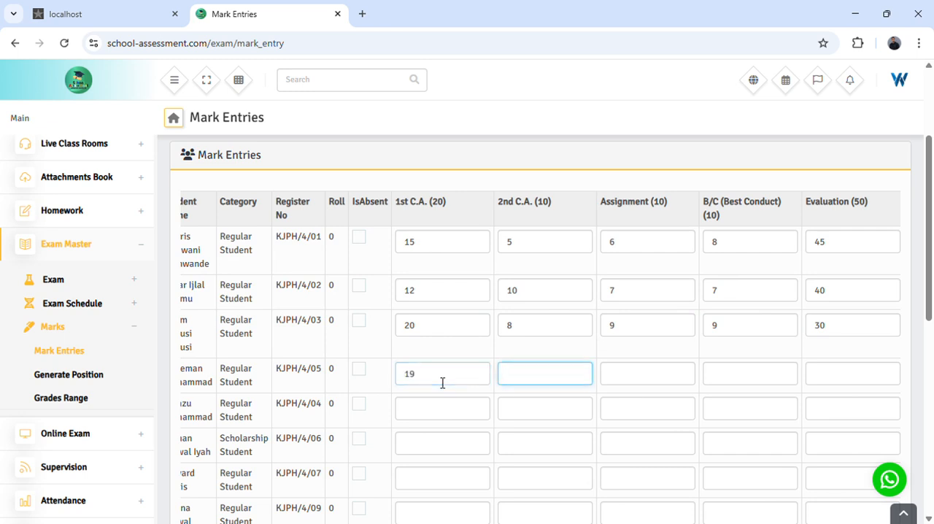
text(8)
key(Tab)
text(8)
key(Tab)
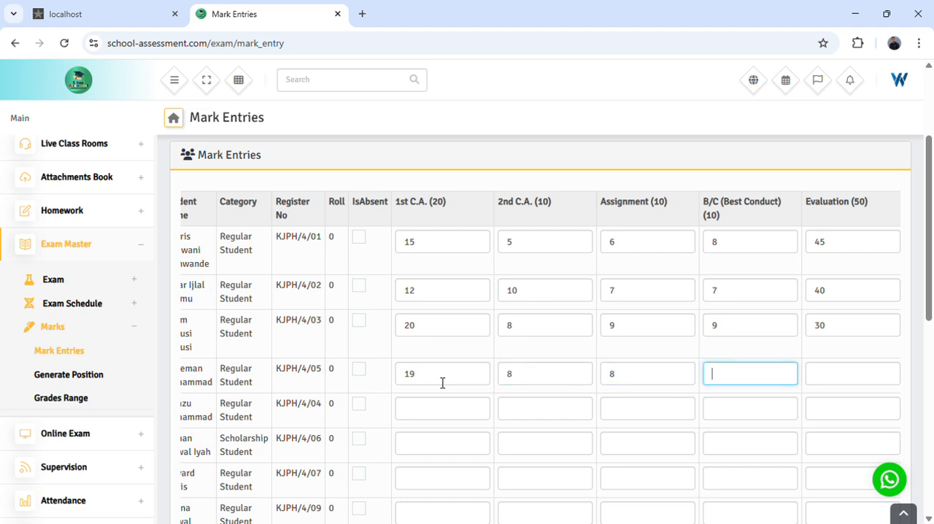
text(8)
key(Tab)
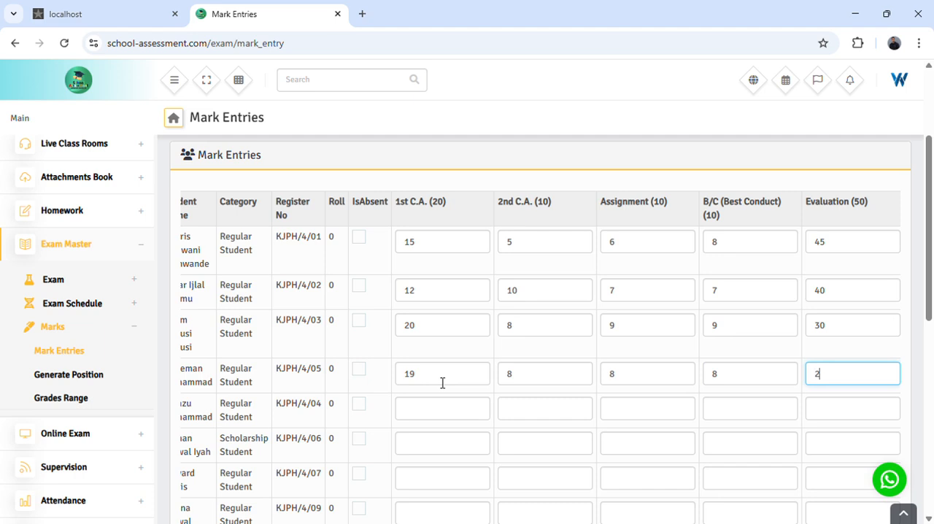
- Enter the fifth student's Rhymes marks: 1st C.A. 20, 2nd C.A. 7, Assignment 7, B/C (Best Conduct) 8 and Evaluation 50
click(433, 410)
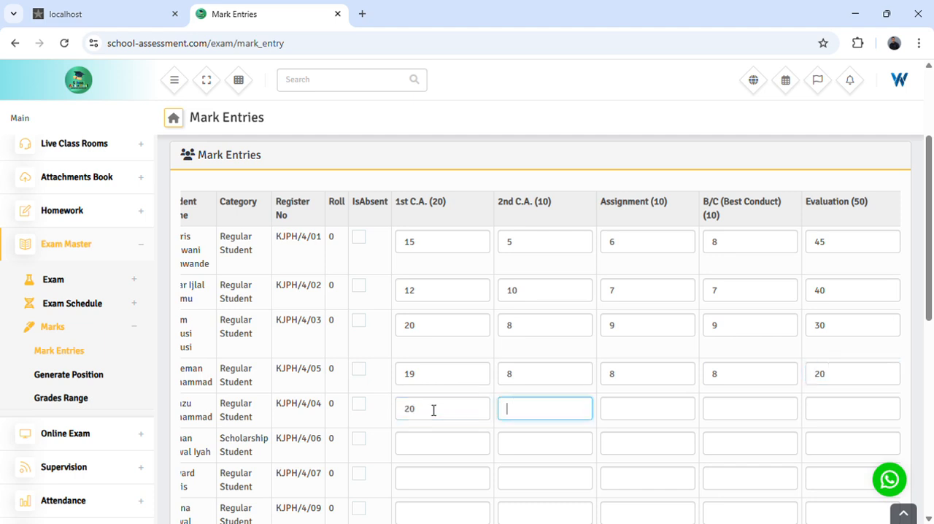
text(7)
key(Tab)
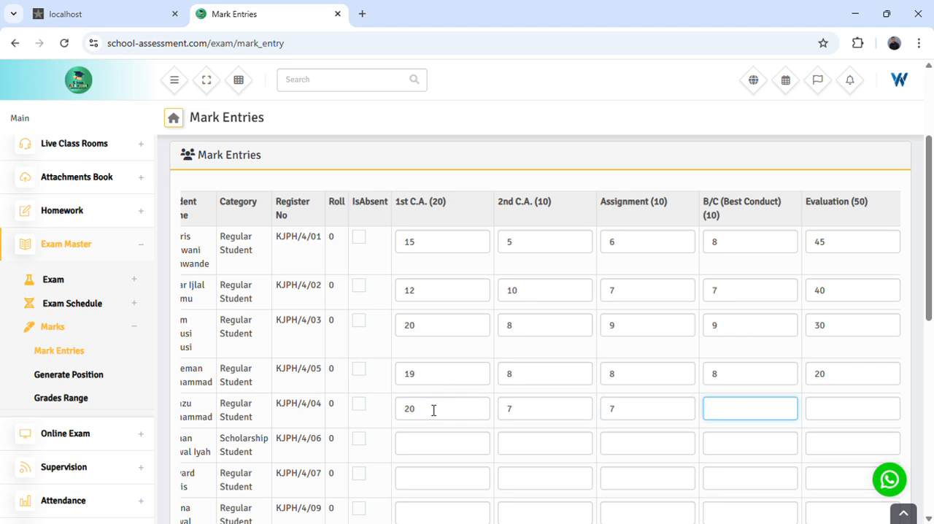
text(8)
key(Tab)
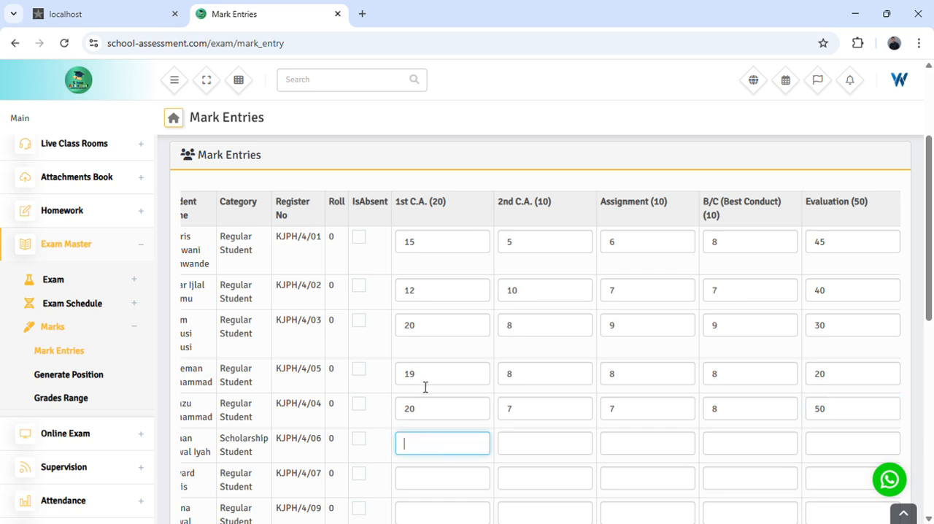
- Enter the sixth student's Rhymes marks: 1st C.A. 16, 2nd C.A. 8, Assignment 8, B/C (Best Conduct) 8 and Evaluation 20
scroll(420, 387, down, 2)
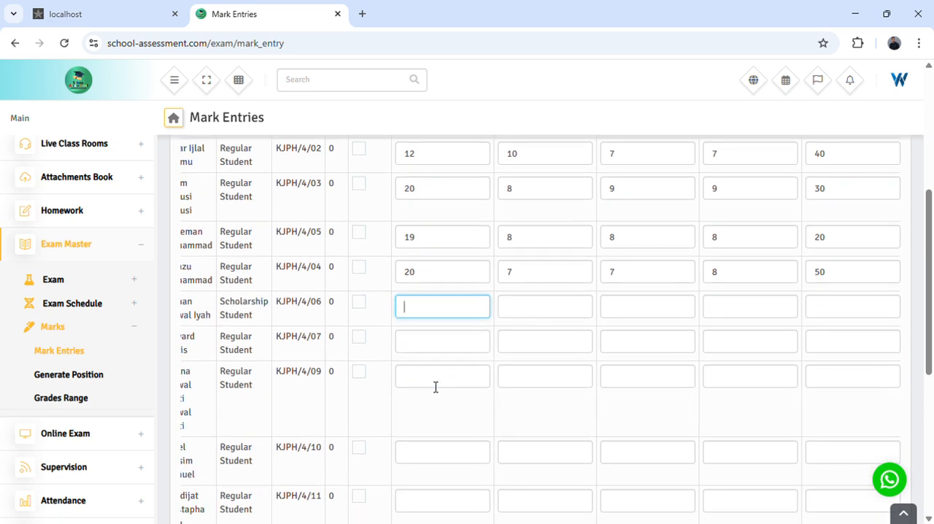
text(6)
key(Tab)
text(8)
key(Tab)
text(8)
key(Tab)
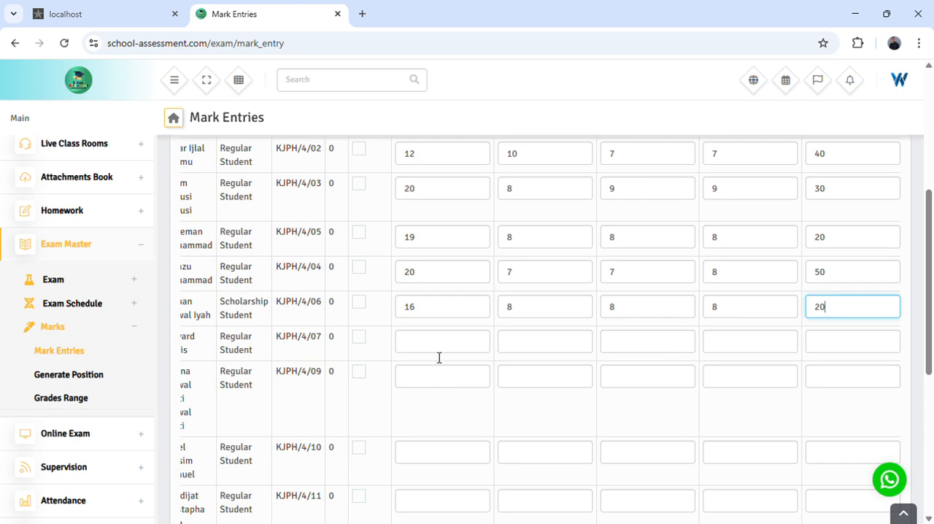
- Check the Rhymes marks entered for the first six students and save the mark entries
scroll(440, 353, down, 5)
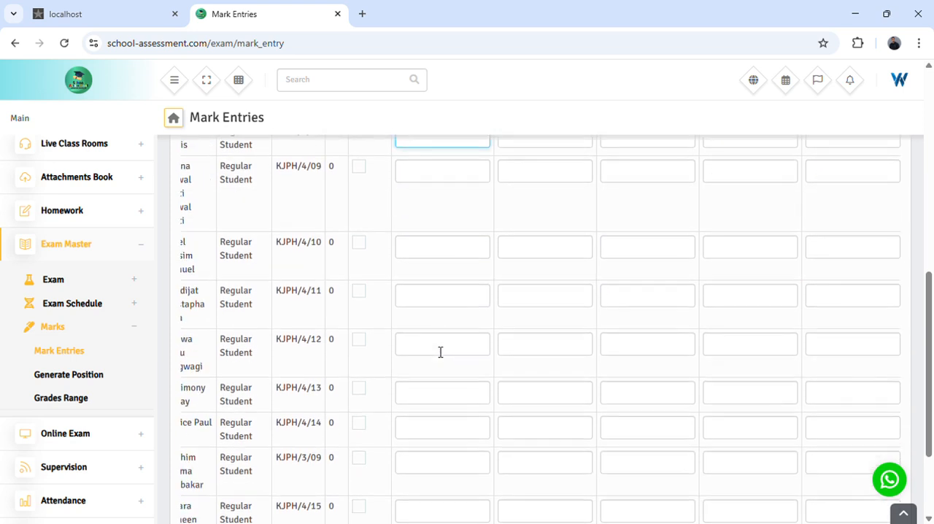
scroll(440, 353, up, 5)
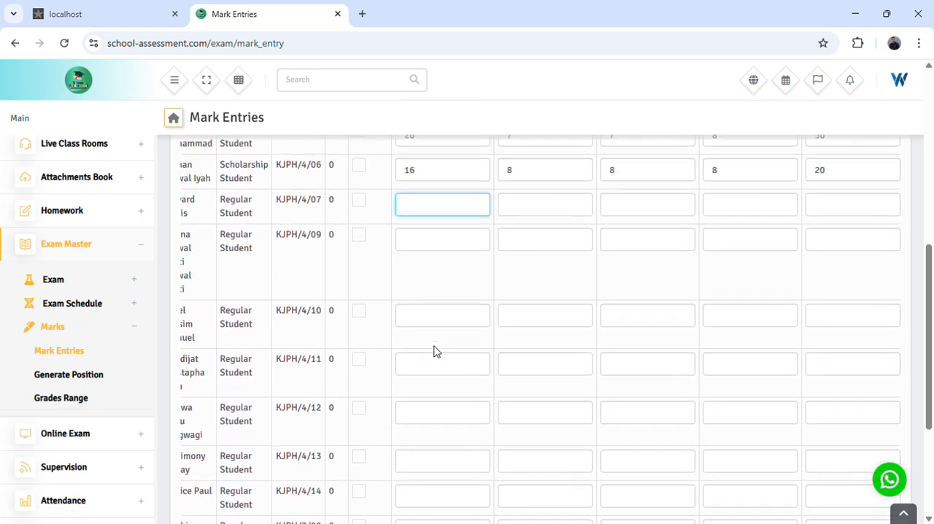
scroll(435, 352, up, 2)
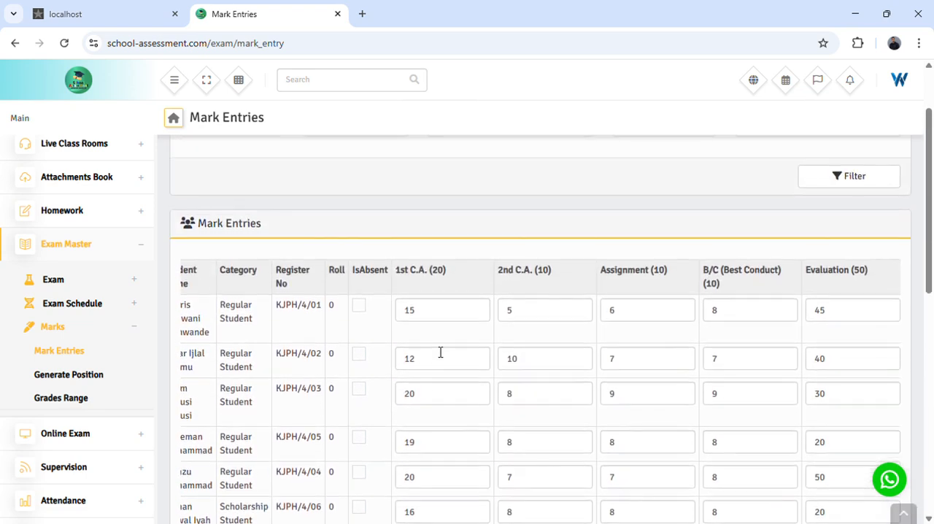
scroll(439, 352, down, 6)
click(827, 482)
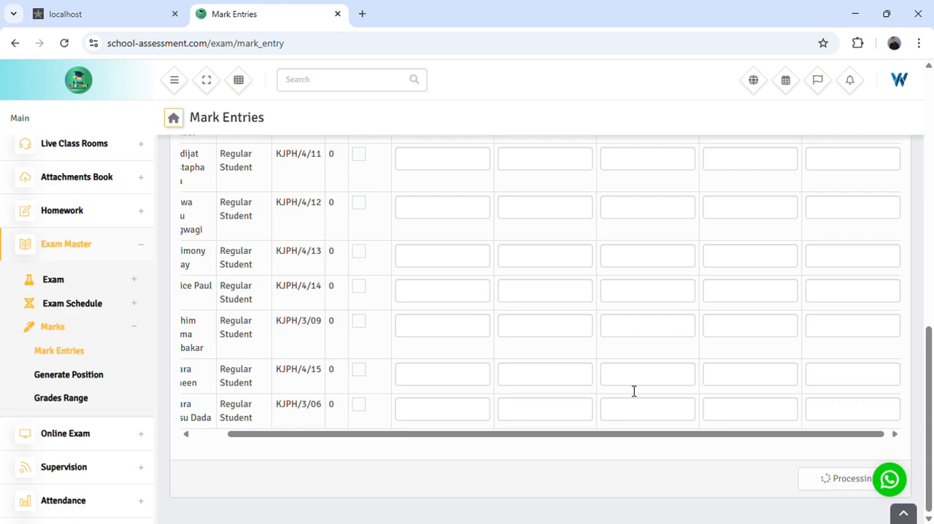
- Review the save notification and the Rhymes mark entry table from the selection criteria down to the last student
scroll(700, 225, up, 3)
drag(735, 88, 803, 108)
scroll(511, 200, up, 5)
scroll(415, 317, down, 2)
scroll(628, 329, up, 3)
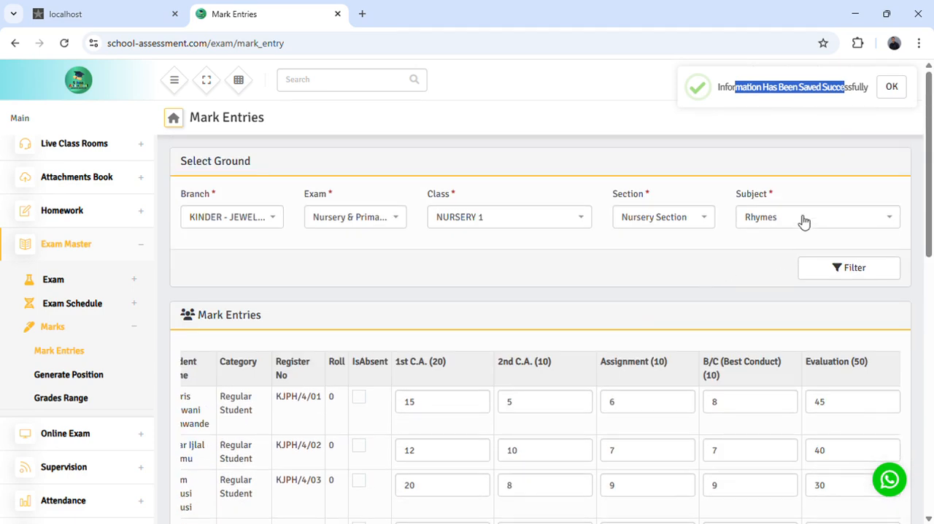
scroll(458, 427, down, 3)
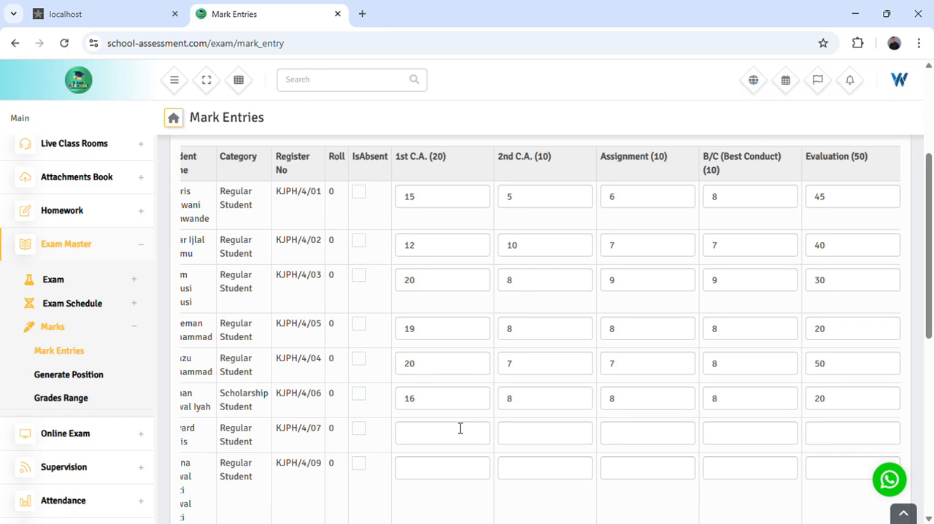
scroll(480, 423, up, 3)
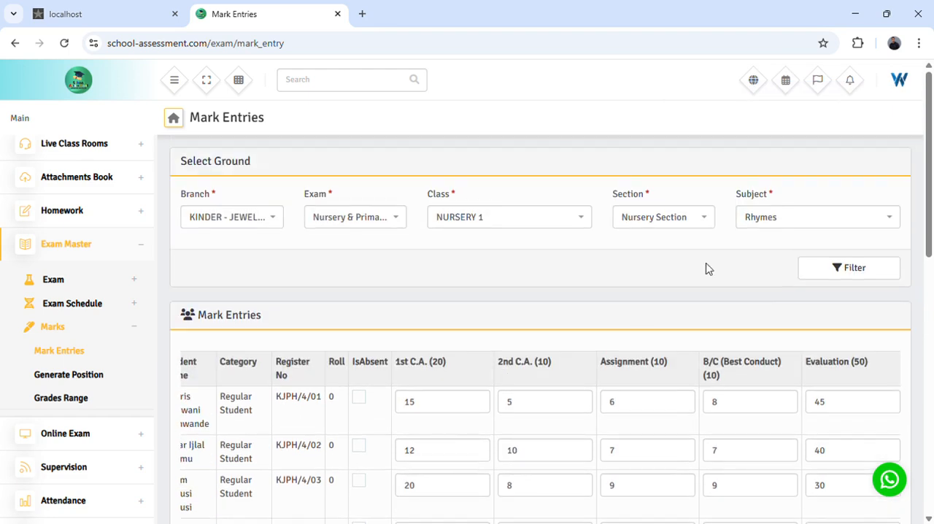
scroll(589, 446, down, 2)
scroll(582, 435, down, 5)
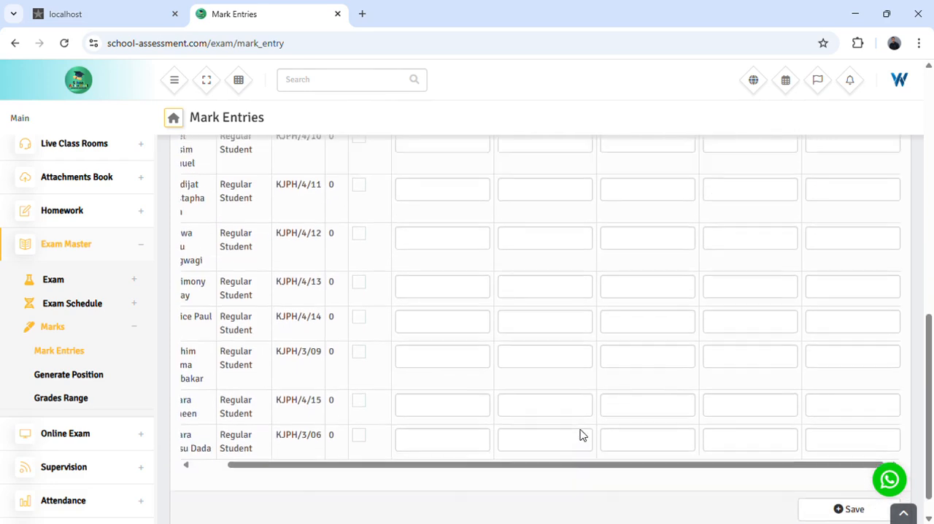
scroll(588, 428, up, 8)
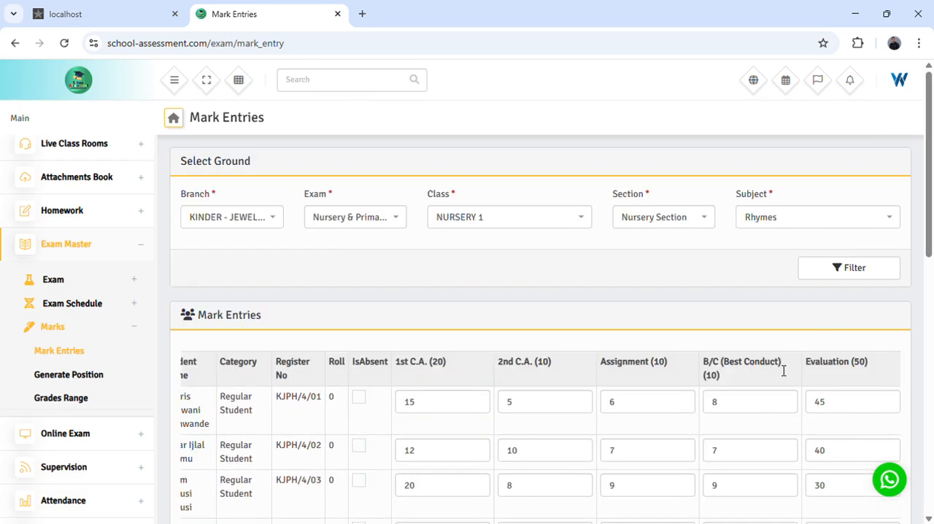
- Select Numeracy as the subject and filter to load its mark entry table
click(776, 220)
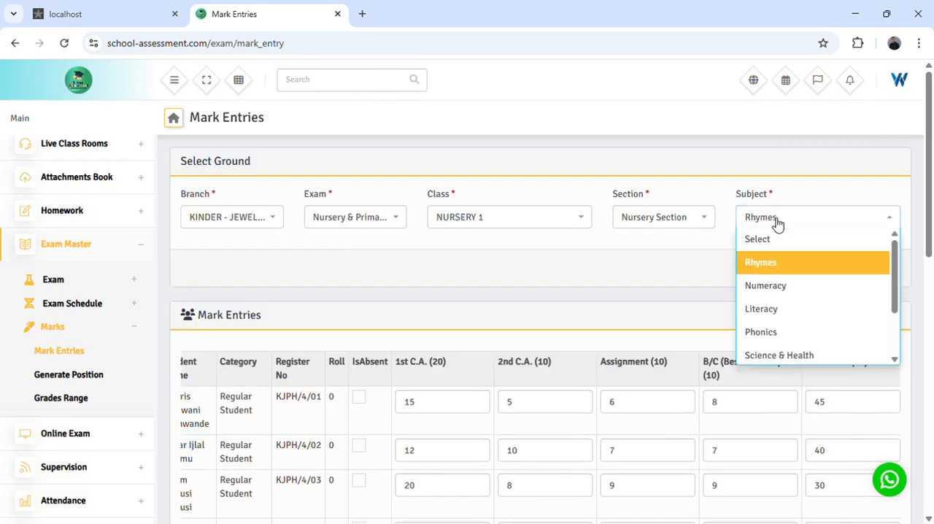
click(771, 287)
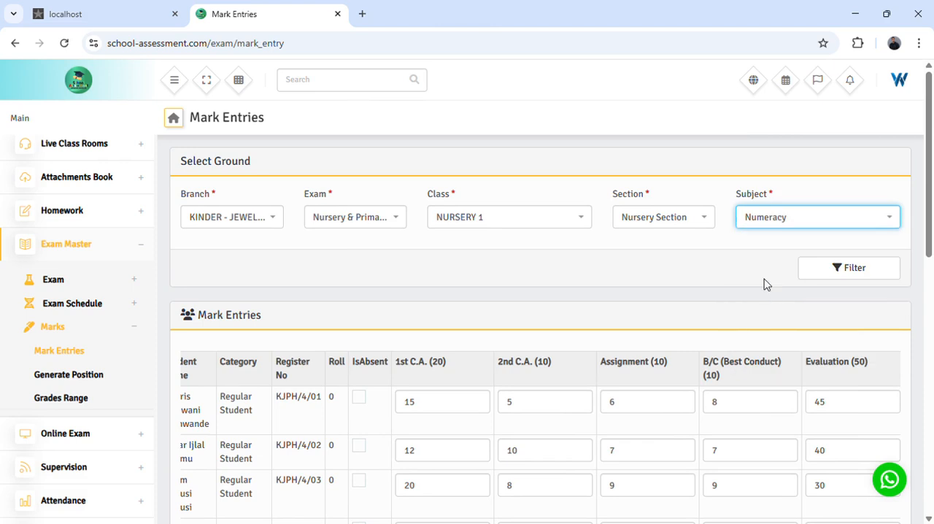
click(858, 278)
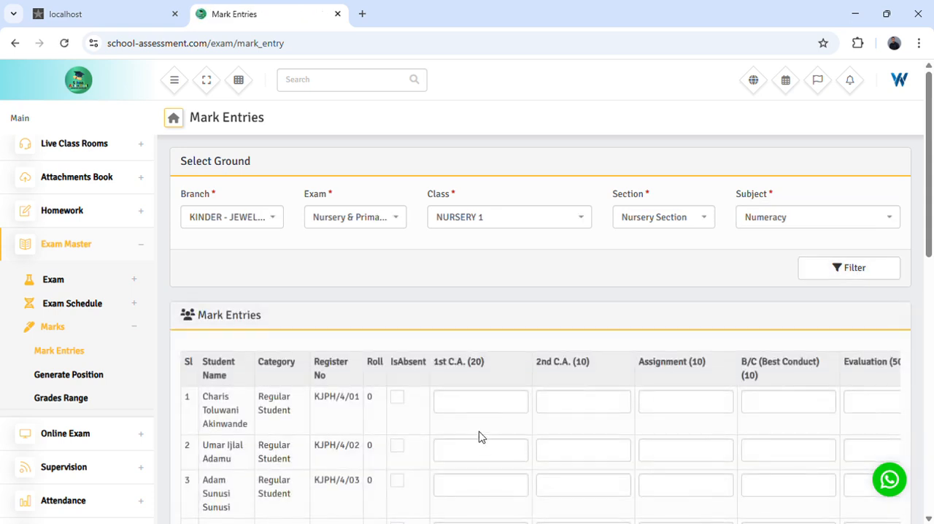
- Examine the mark fields, subject selection and student rows of the Numeracy mark entry table
scroll(551, 271, down, 3)
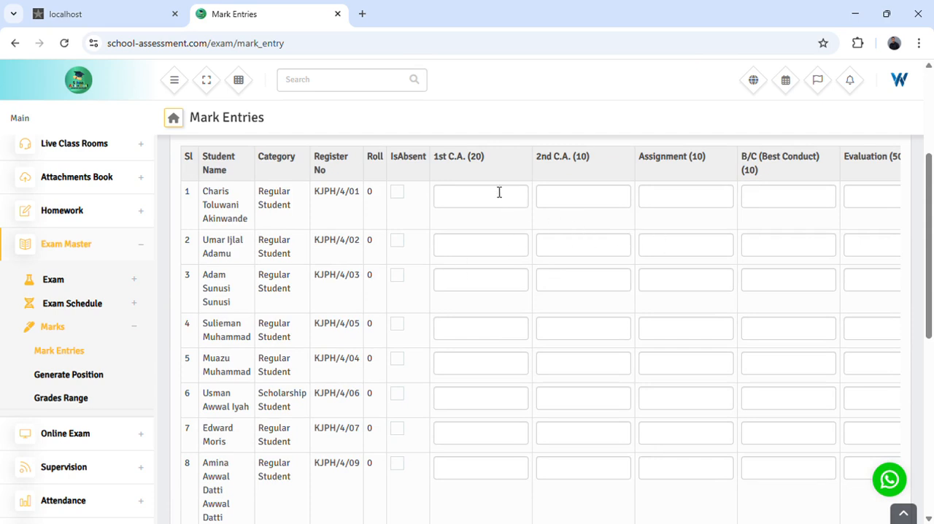
click(452, 205)
click(557, 205)
click(745, 204)
scroll(529, 378, up, 3)
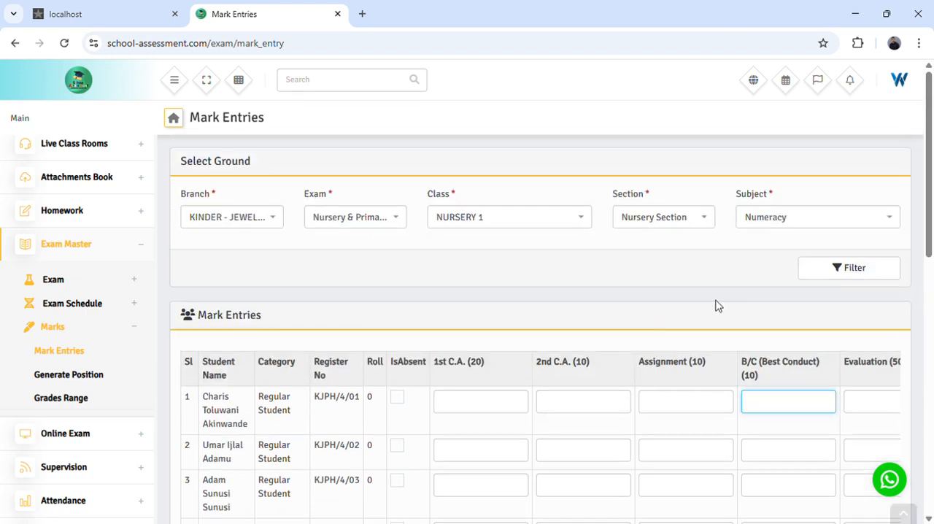
click(818, 221)
scroll(778, 309, down, 1)
click(697, 293)
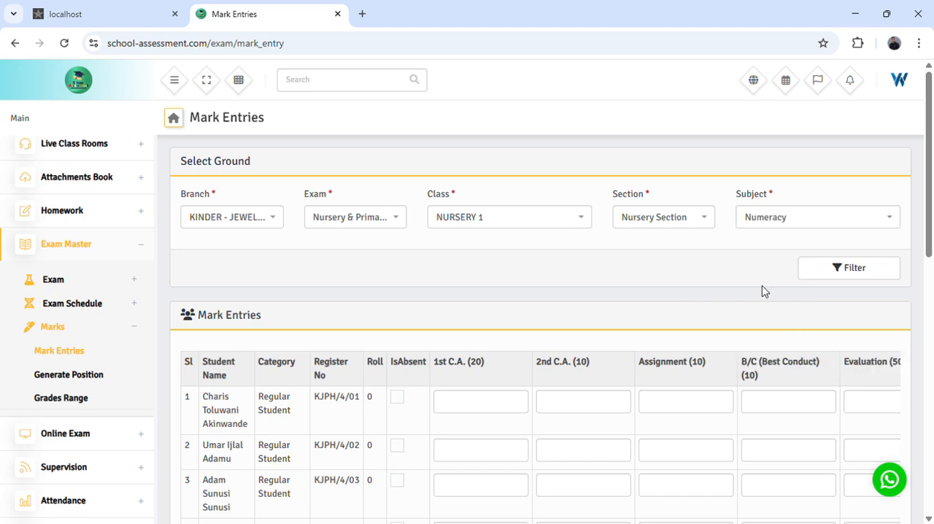
scroll(750, 389, down, 8)
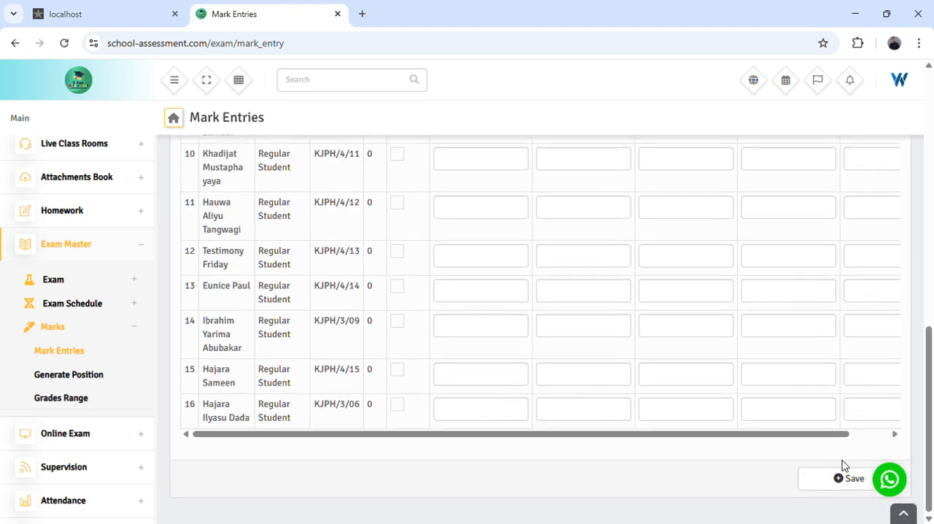
- Open the class position generator and choose branch KINDER - JEWELS PLAYHOUSE and exam Nursery & Primary Exam (Second Term)
scroll(342, 425, up, 8)
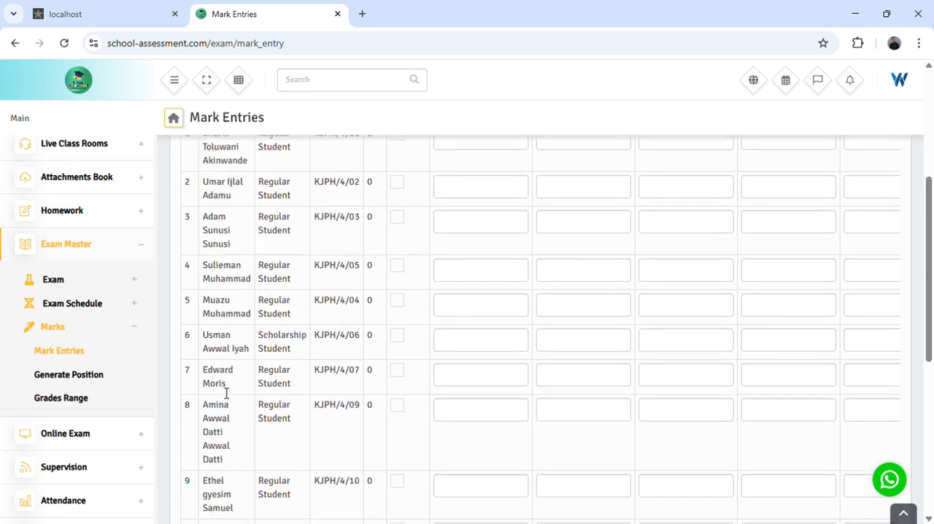
scroll(377, 377, down, 1)
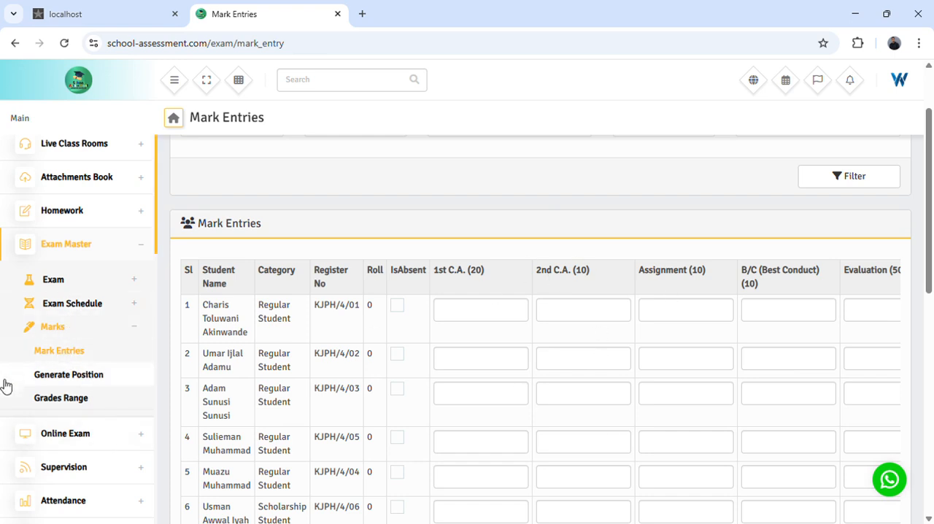
click(64, 380)
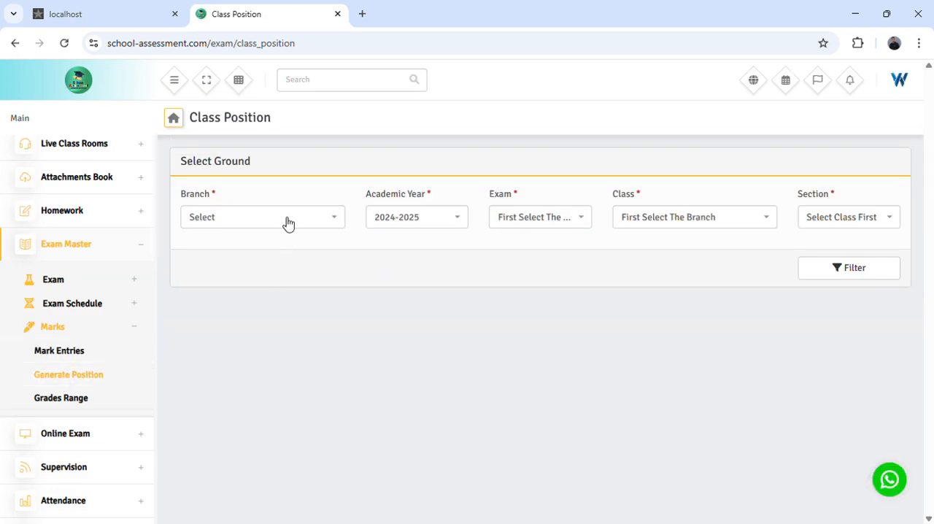
click(287, 221)
click(256, 318)
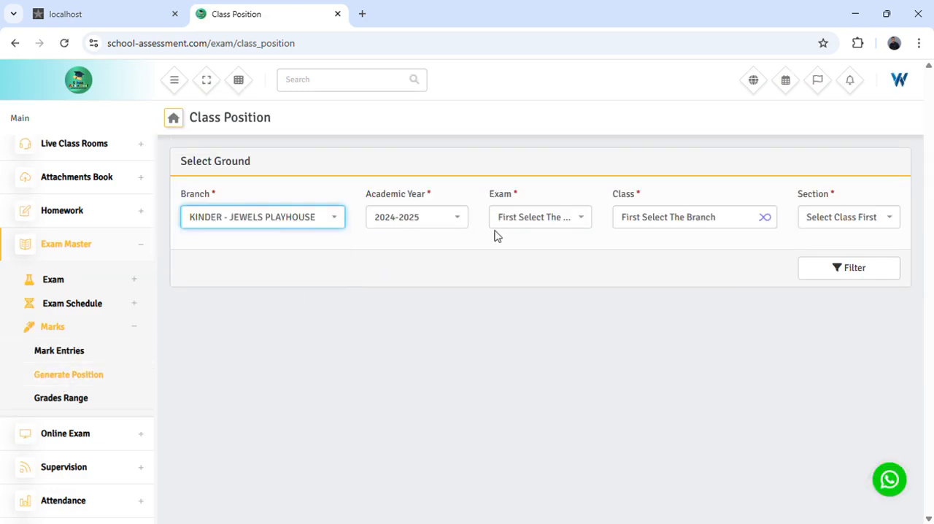
click(538, 219)
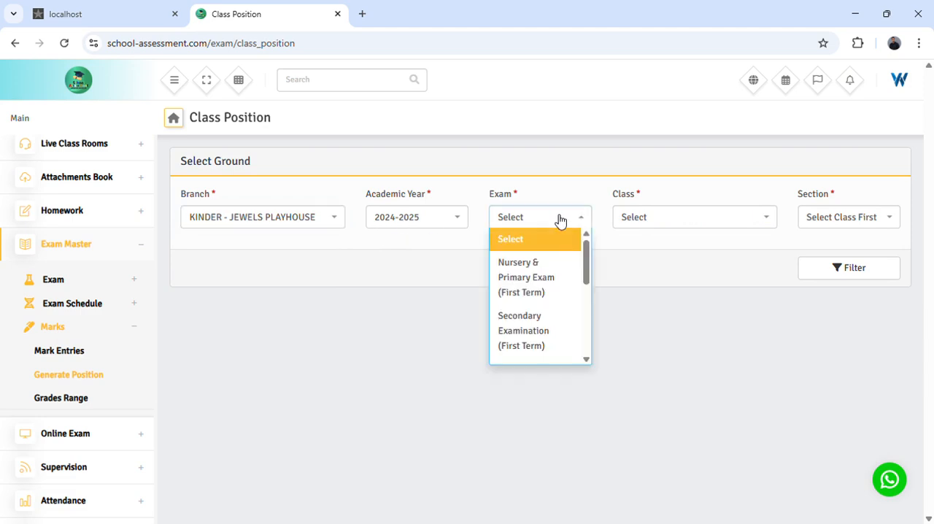
scroll(542, 312, down, 2)
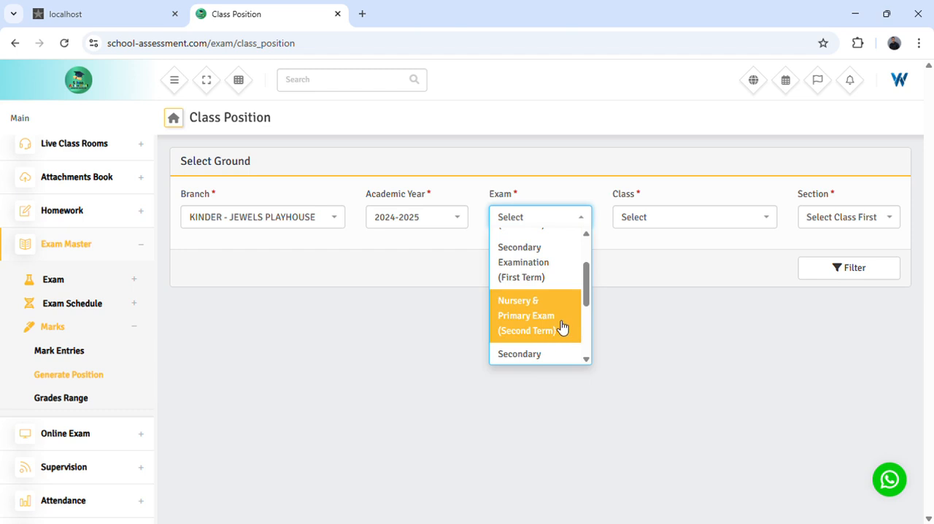
click(556, 328)
- Select class NURSERY 1 and Nursery Section, and filter to load the student exam rank table
click(668, 221)
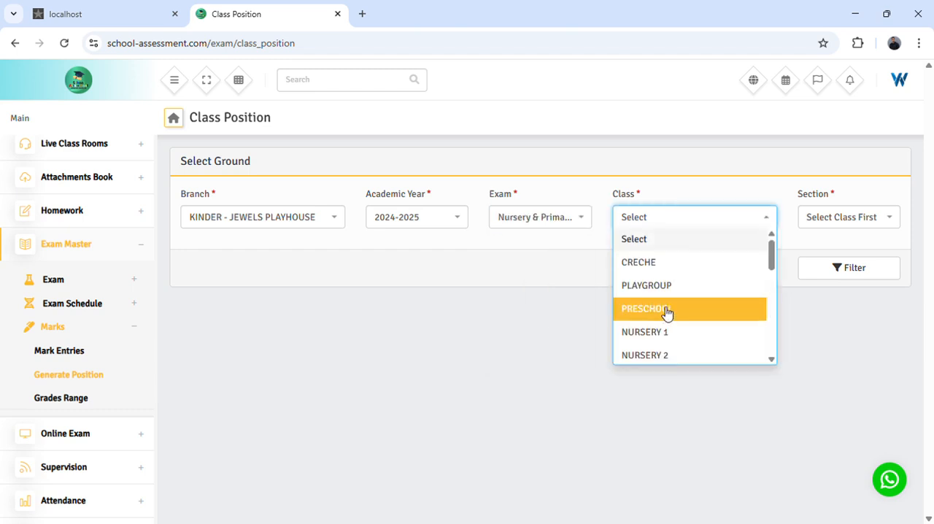
click(660, 334)
click(857, 218)
click(840, 262)
click(838, 267)
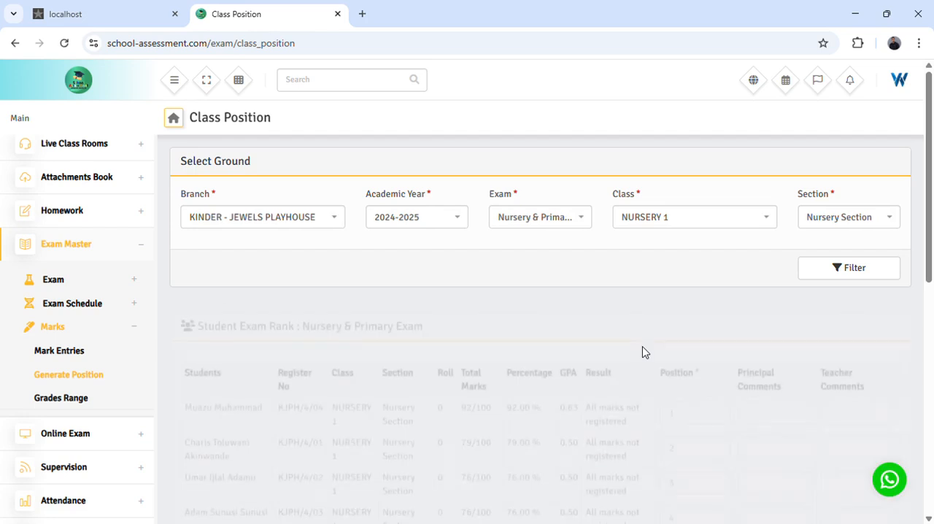
- Examine the total marks, generated positions and comment fields of the student exam rank table down to the last student
scroll(644, 353, down, 2)
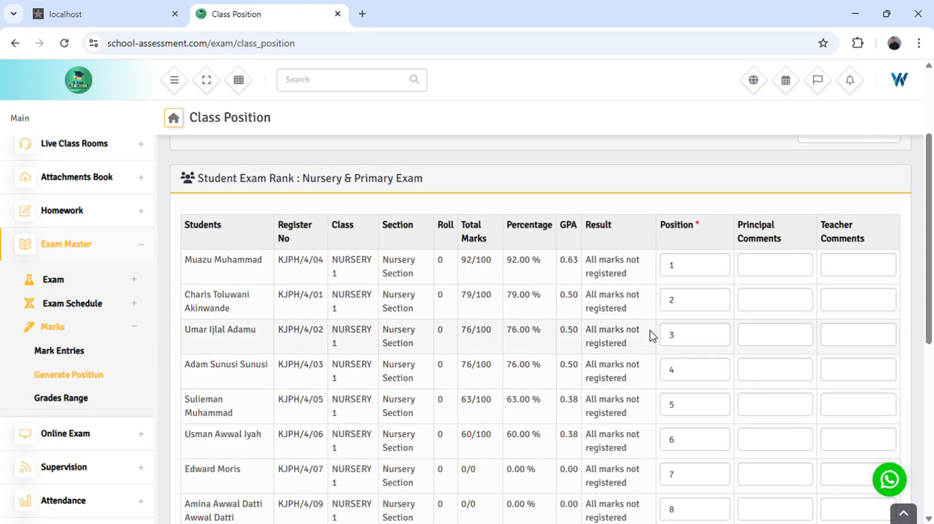
double_click(680, 269)
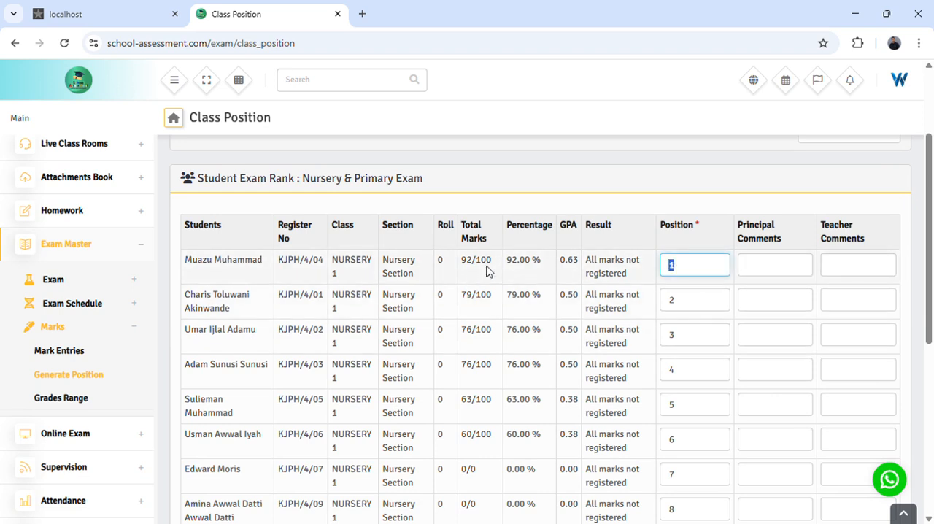
drag(461, 264, 491, 264)
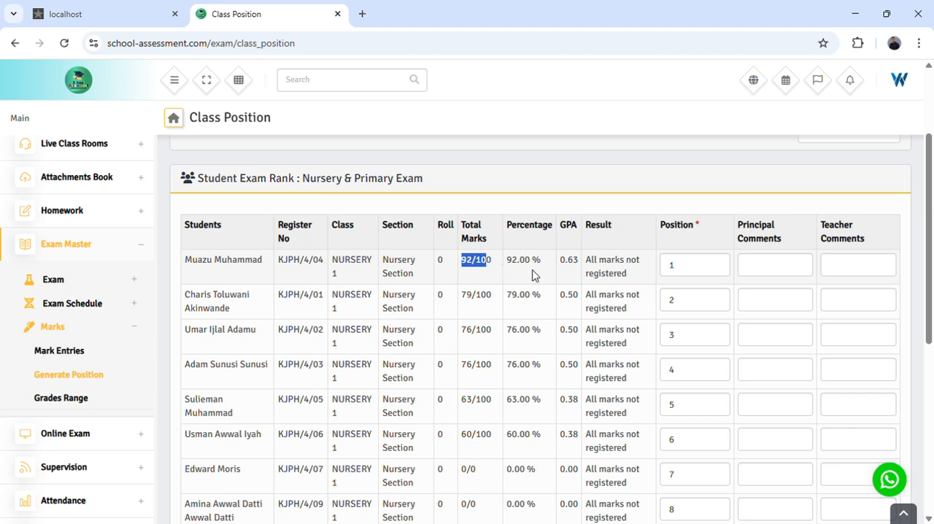
double_click(675, 305)
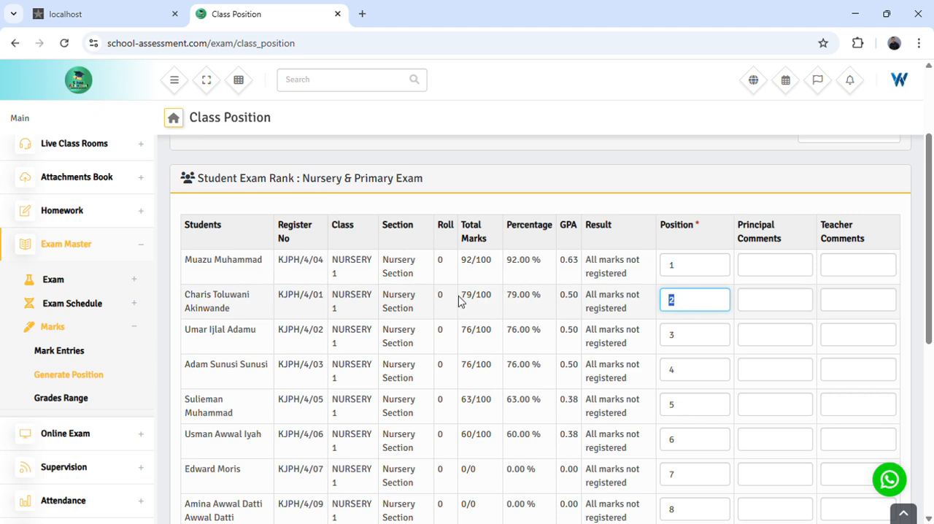
drag(460, 299, 486, 346)
scroll(491, 441, down, 3)
scroll(490, 441, up, 6)
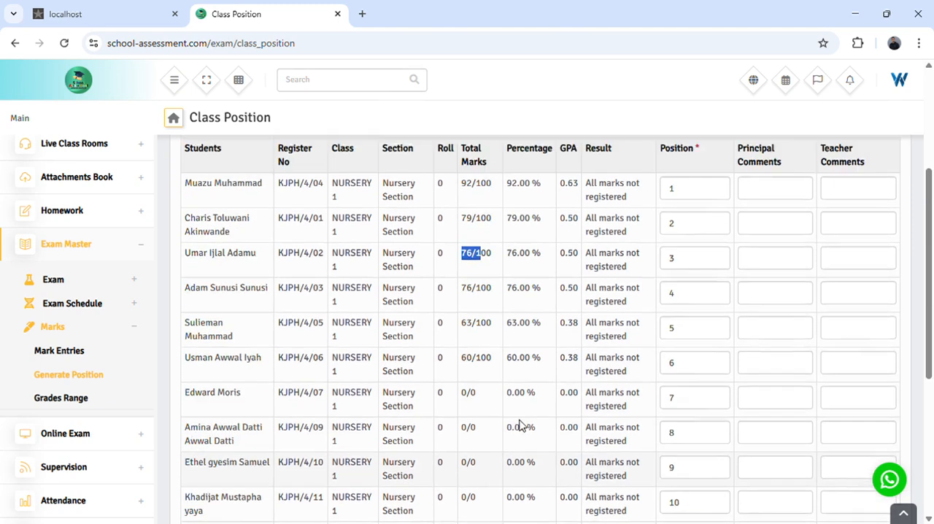
scroll(883, 387, down, 1)
scroll(784, 312, down, 2)
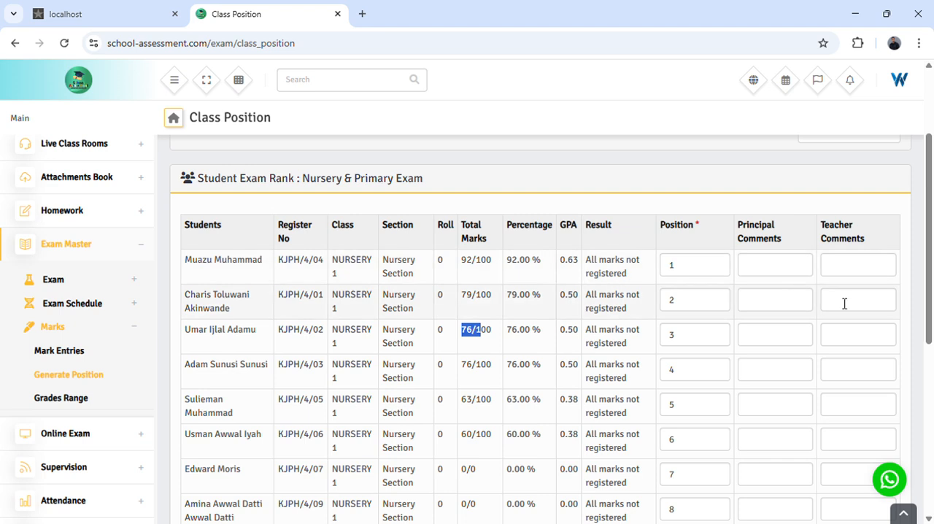
scroll(766, 330, down, 1)
scroll(744, 300, down, 5)
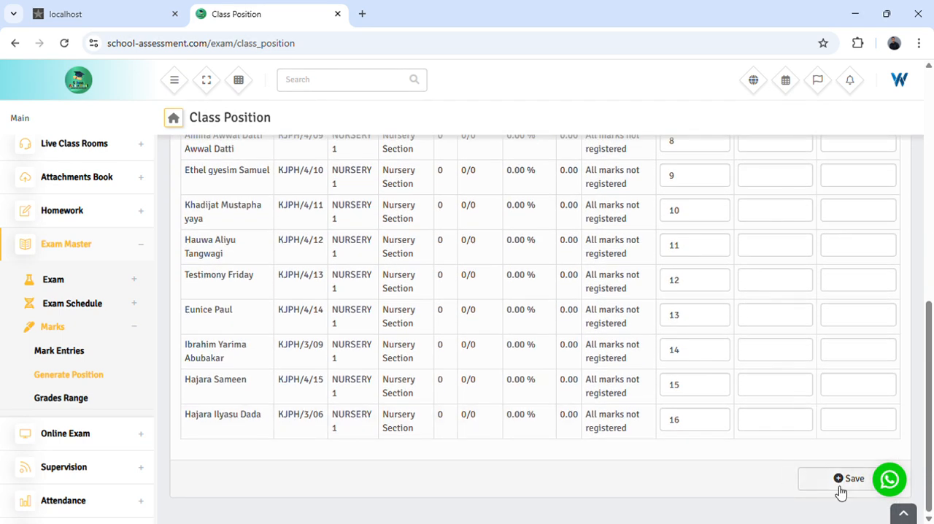
scroll(656, 299, up, 4)
scroll(671, 286, up, 1)
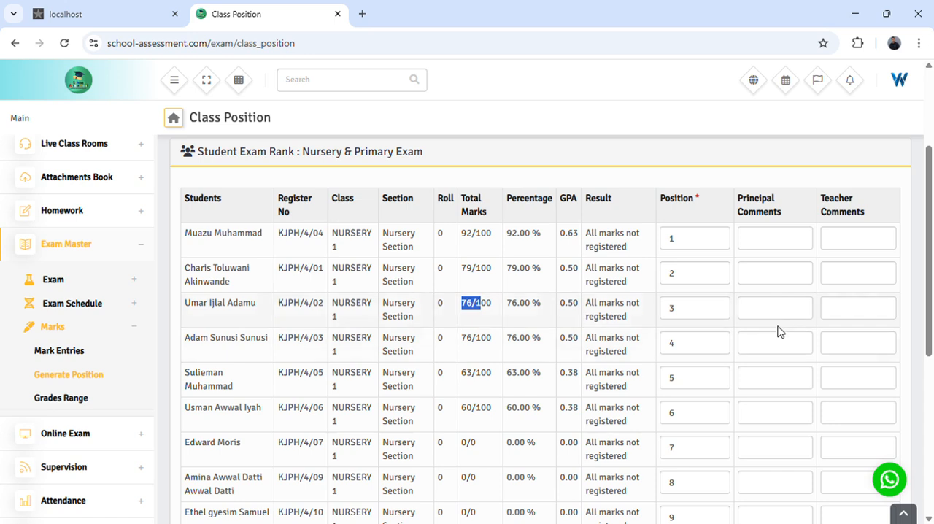
- Enter "Excellent result. Keep it up." as the principal's comment for the student in position 1
click(768, 241)
text(Excellent)
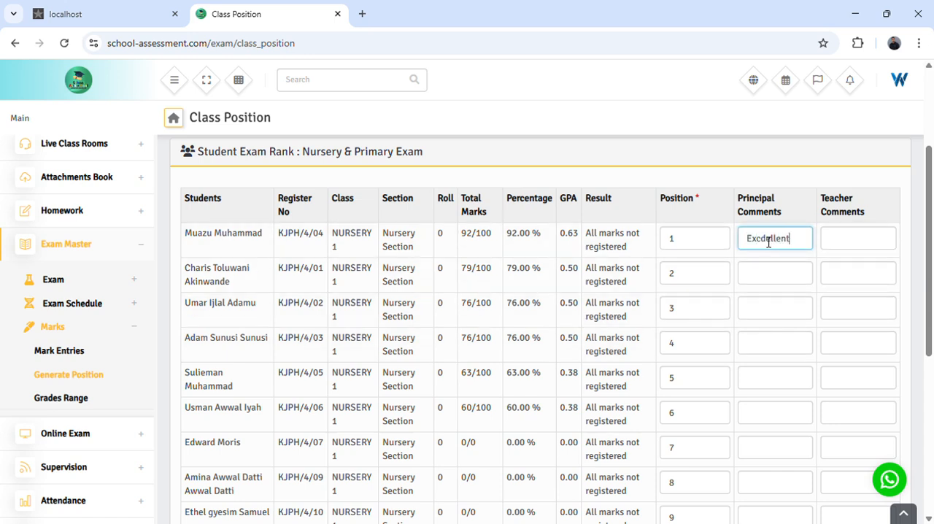
key(BackSpace)
key(BackSpace)
key(BackSpace)
key(BackSpace)
text(ent result)
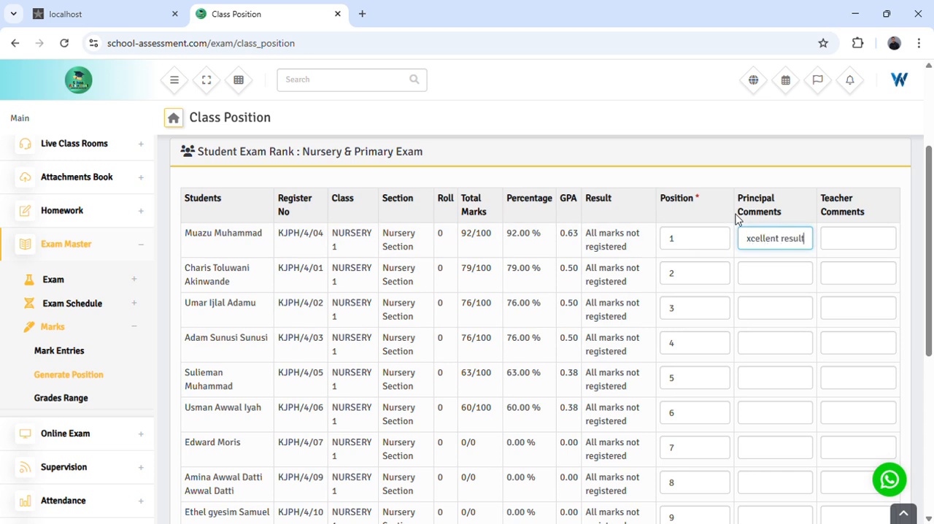
text(. Keep it up.)
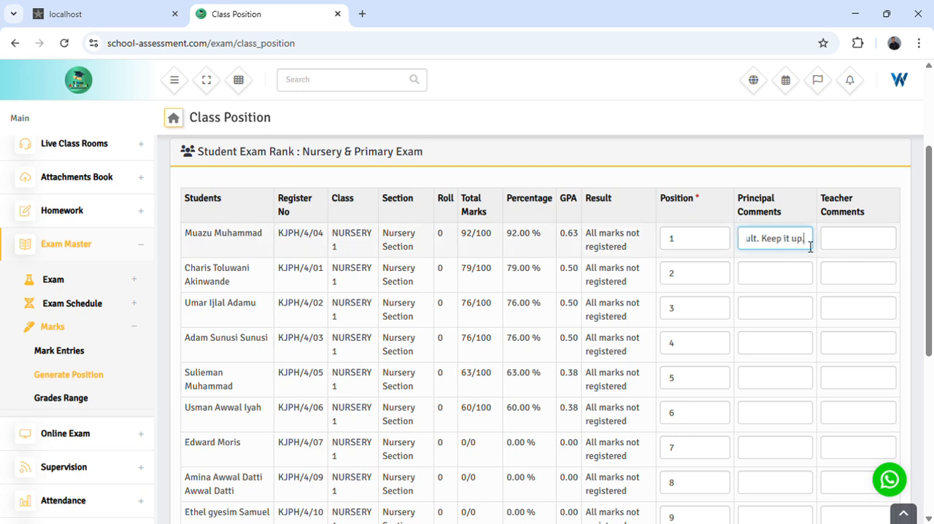
- Enter "Great result!" as the teacher's comment for the student in position 1
click(850, 247)
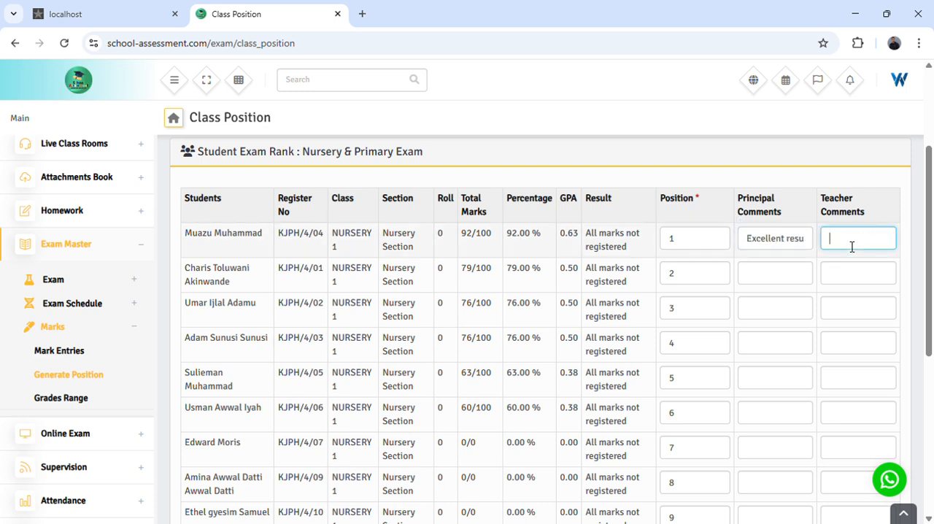
text(Great result!)
- For the student in position 2, enter the principal's comment "He plays too much" and the teacher's comment "He needs attentions."
click(784, 279)
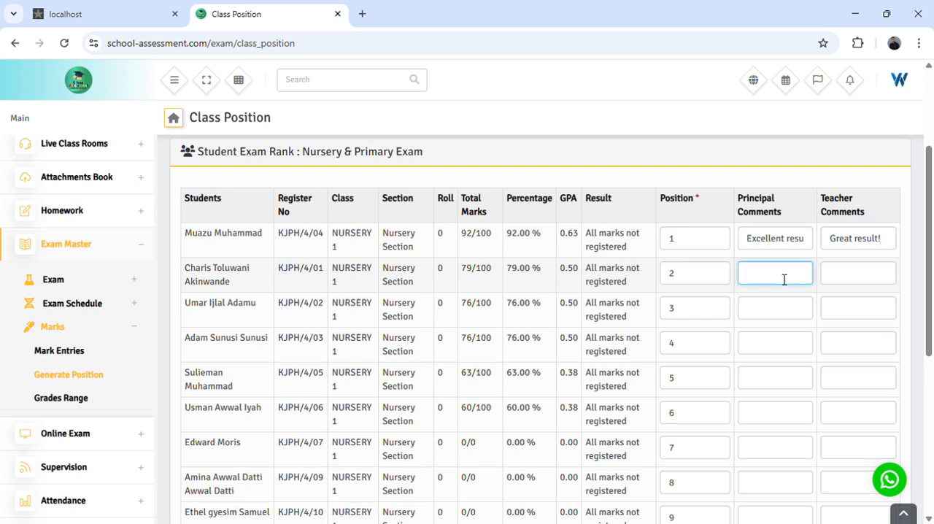
text(He pla)
text(ys too much)
click(846, 282)
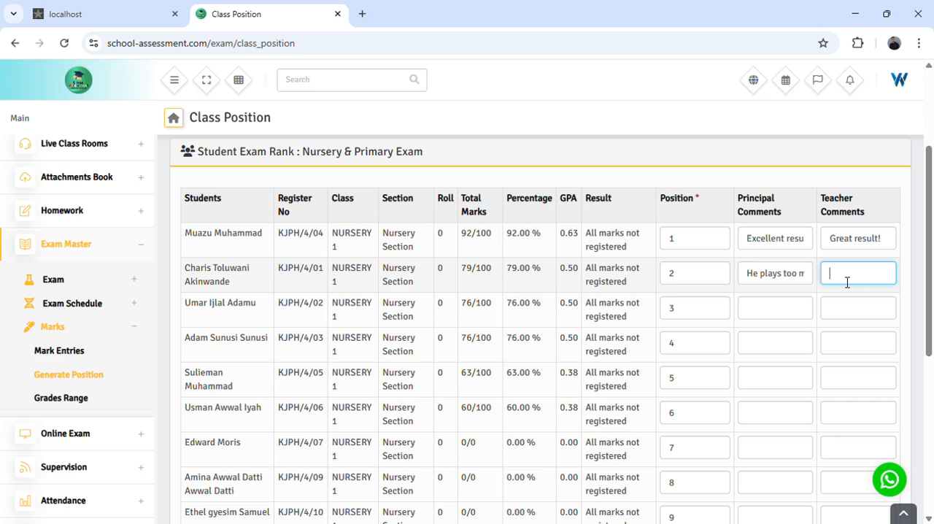
text(He)
text( nee)
text(ds attentions)
text(.)
- Copy the first-placed student's principal comment into the principal's comment of the student in position 3
scroll(837, 259, down, 1)
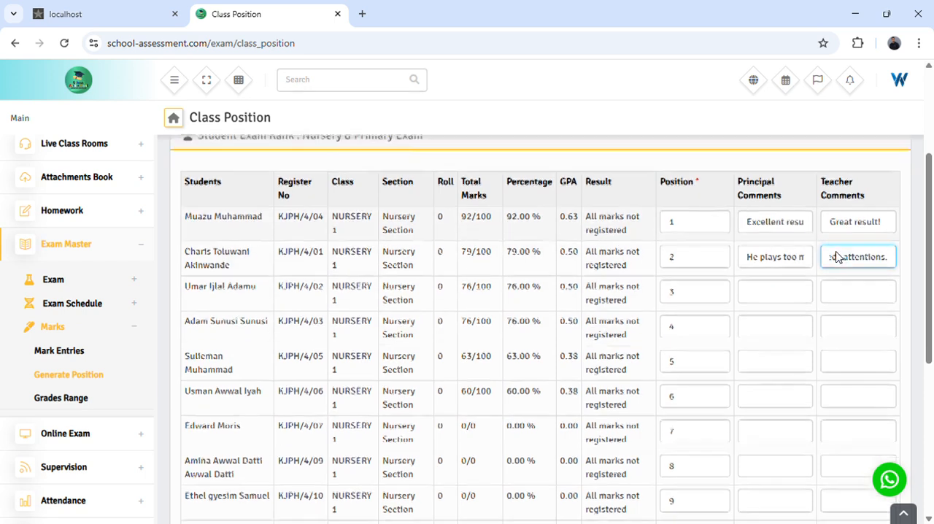
scroll(838, 255, down, 5)
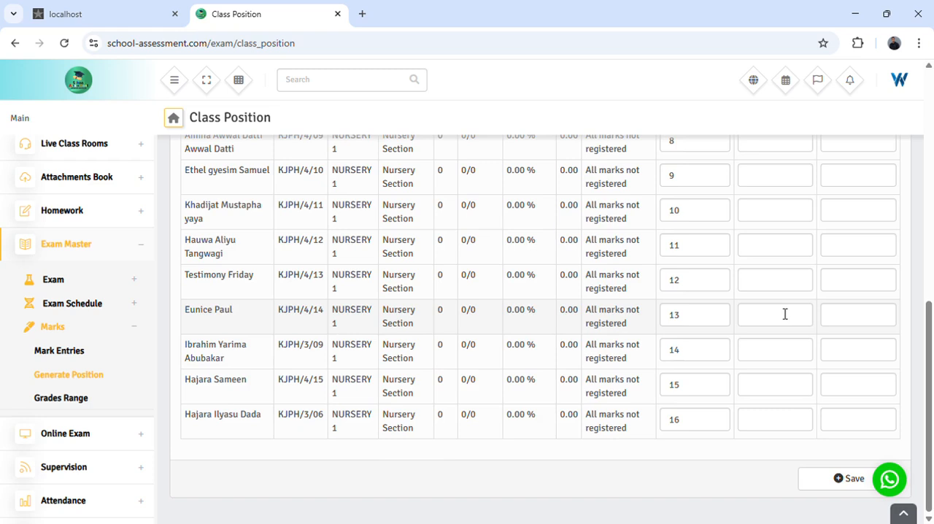
scroll(785, 314, up, 5)
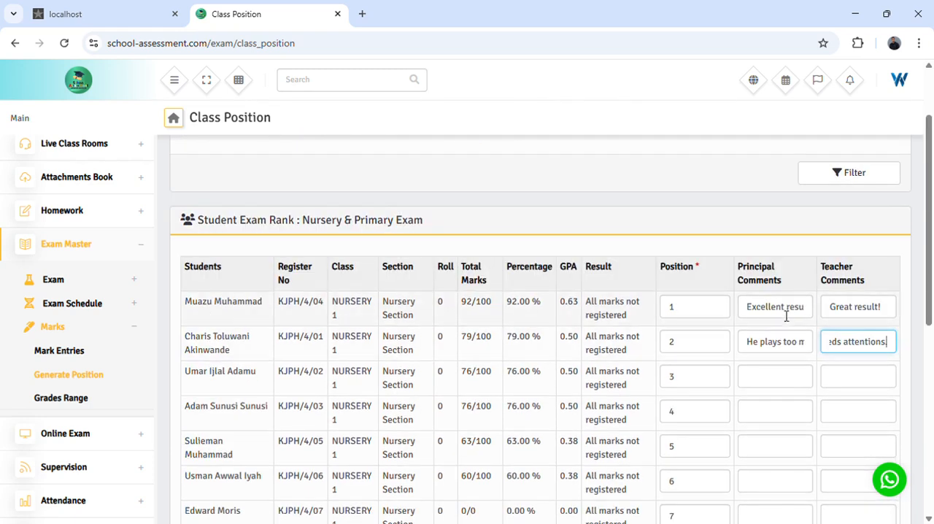
drag(752, 310, 815, 307)
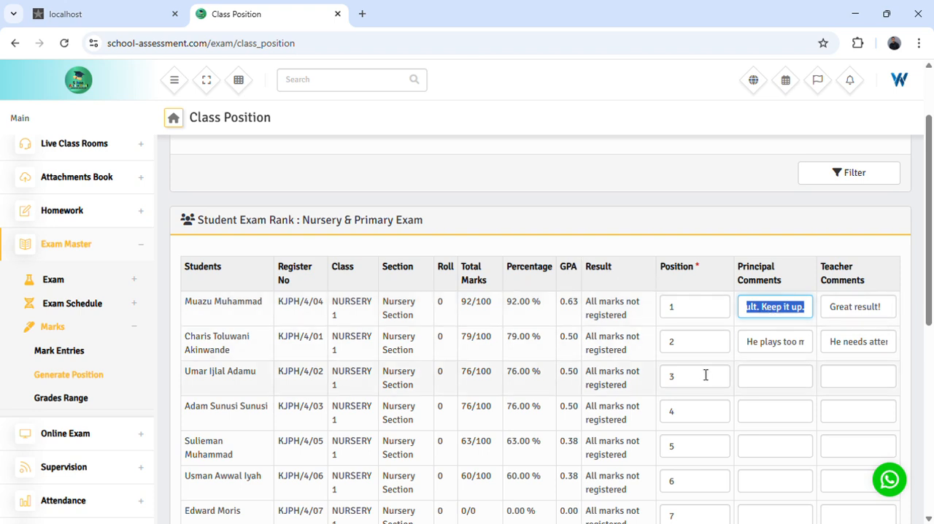
click(770, 383)
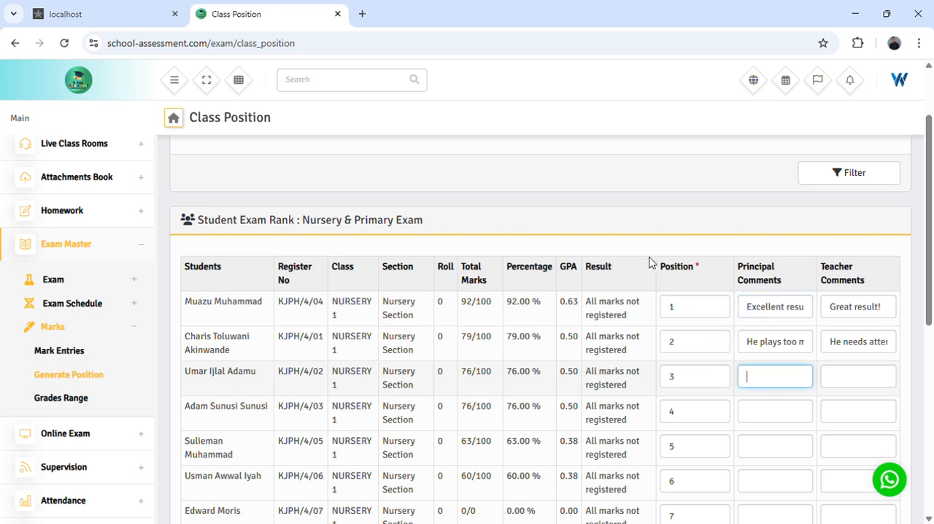
key(ctrl+v)
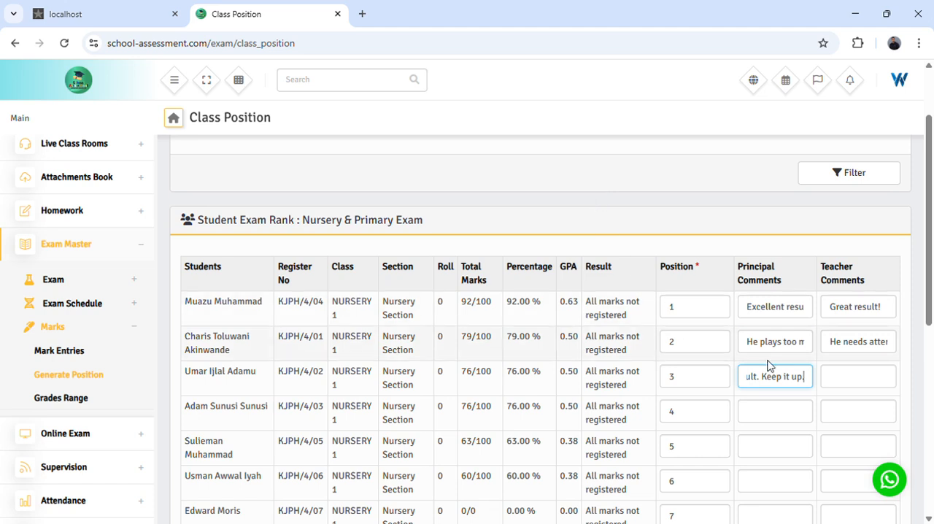
- Save the class positions and comments and dismiss the save notification
scroll(759, 371, down, 5)
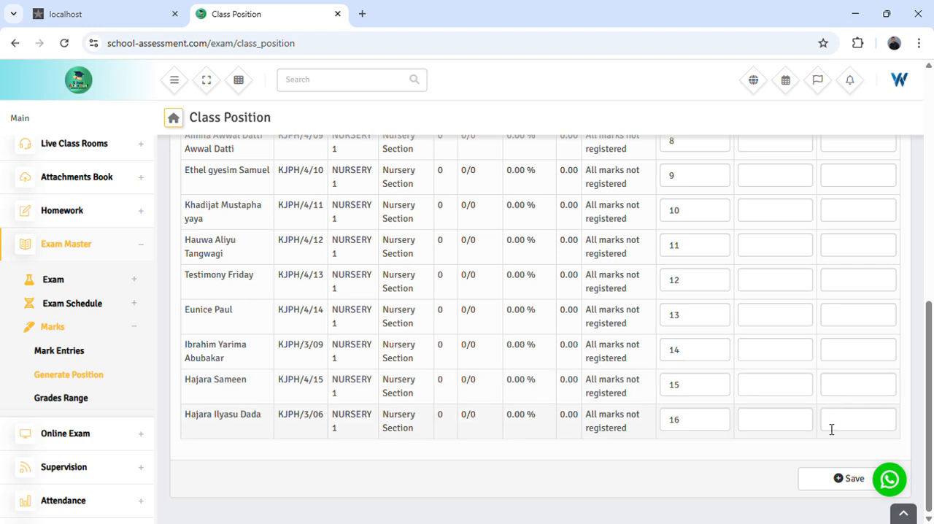
click(841, 488)
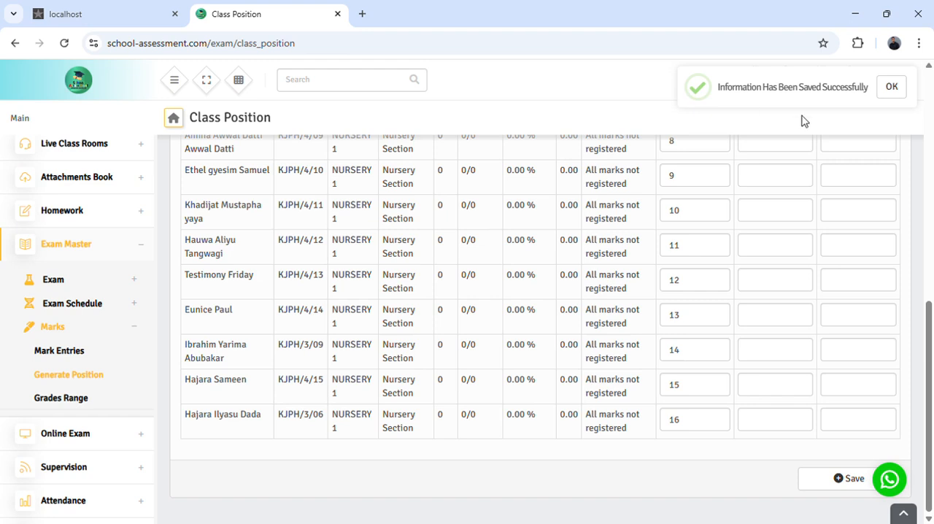
click(892, 89)
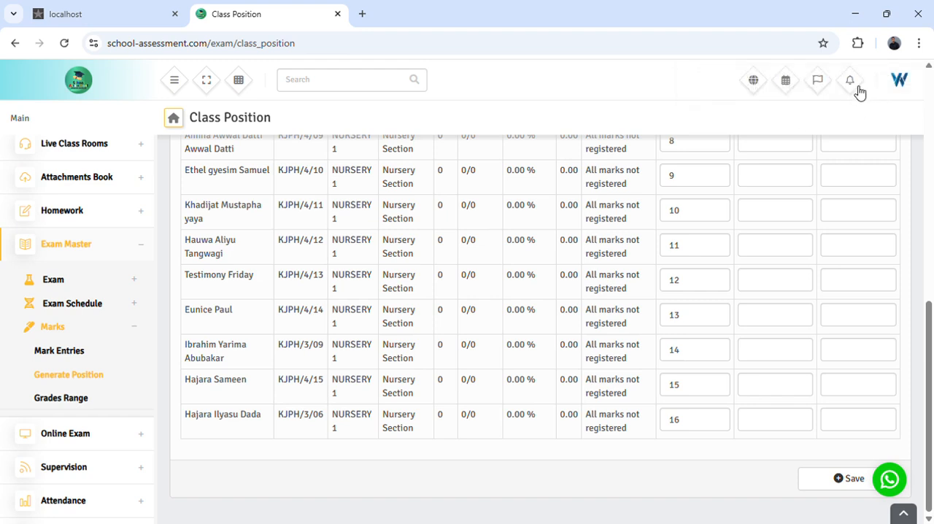